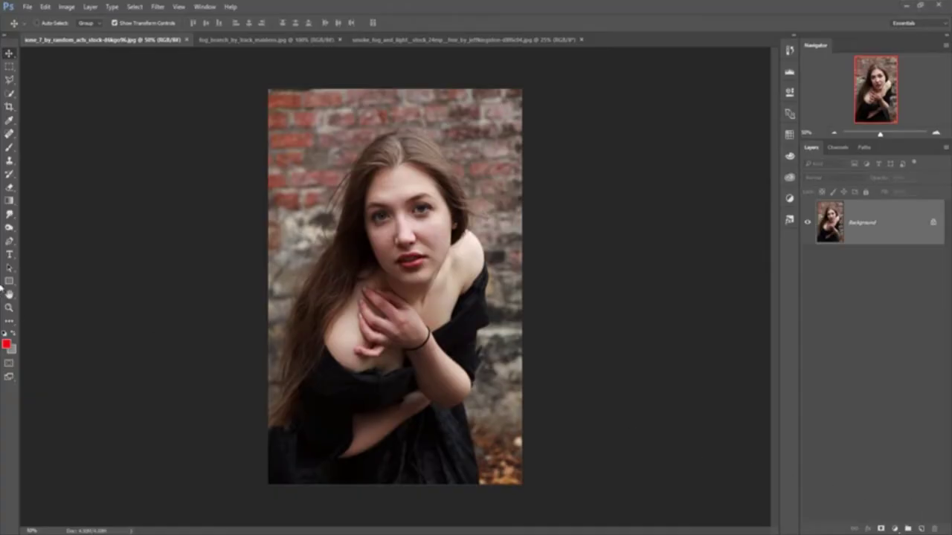
Switch to the Pen tool and zoom to 300% on the hair and shoulder
click(9, 241)
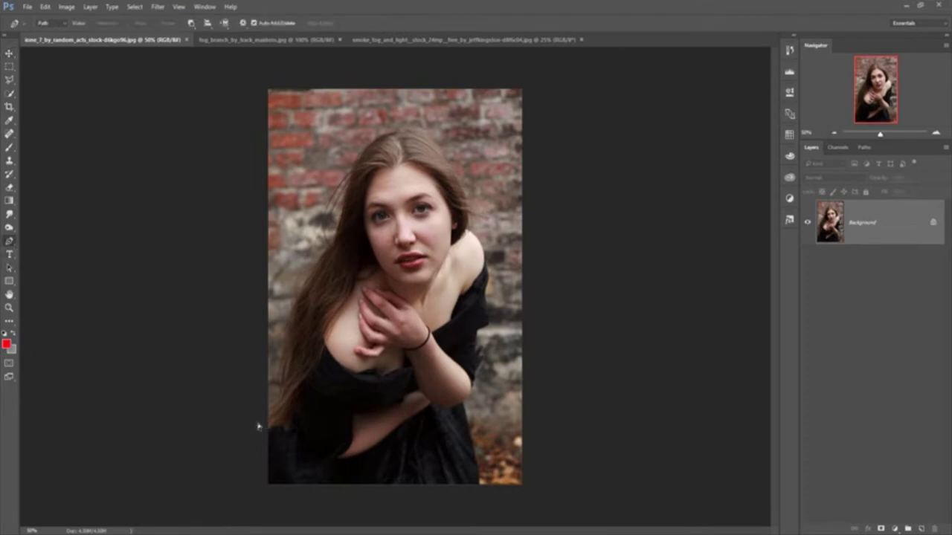
key(ctrl+plus)
key(ctrl+plus)
key(ctrl+plus)
key(ctrl+plus)
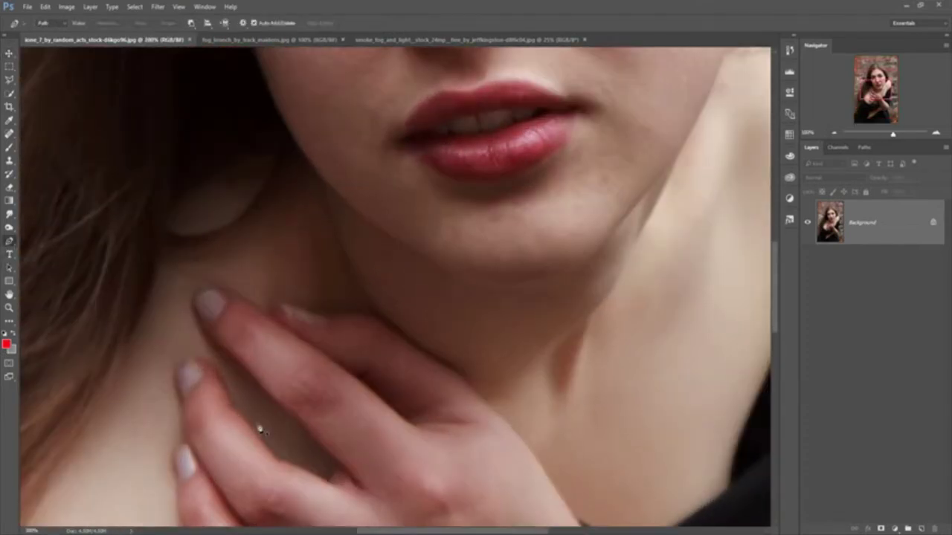
drag(258, 391, 461, 266)
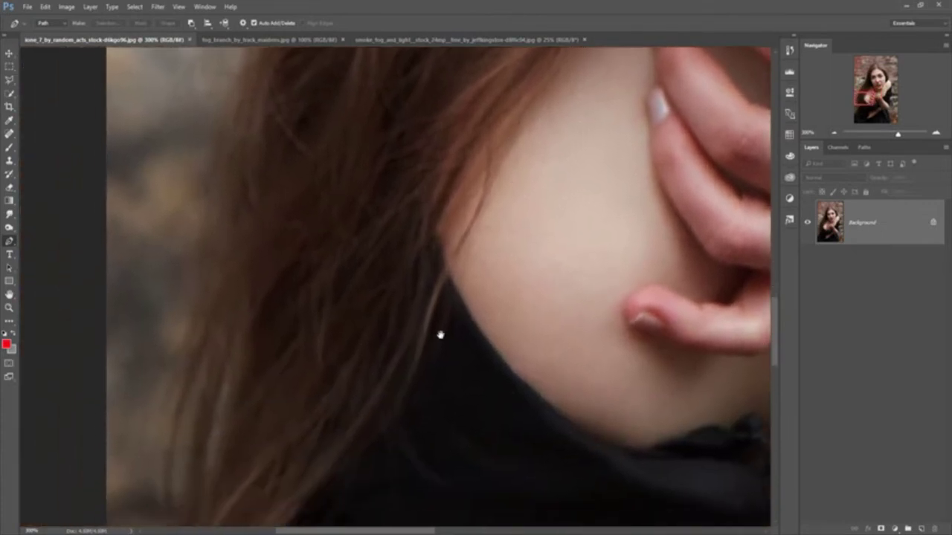
drag(439, 335, 421, 171)
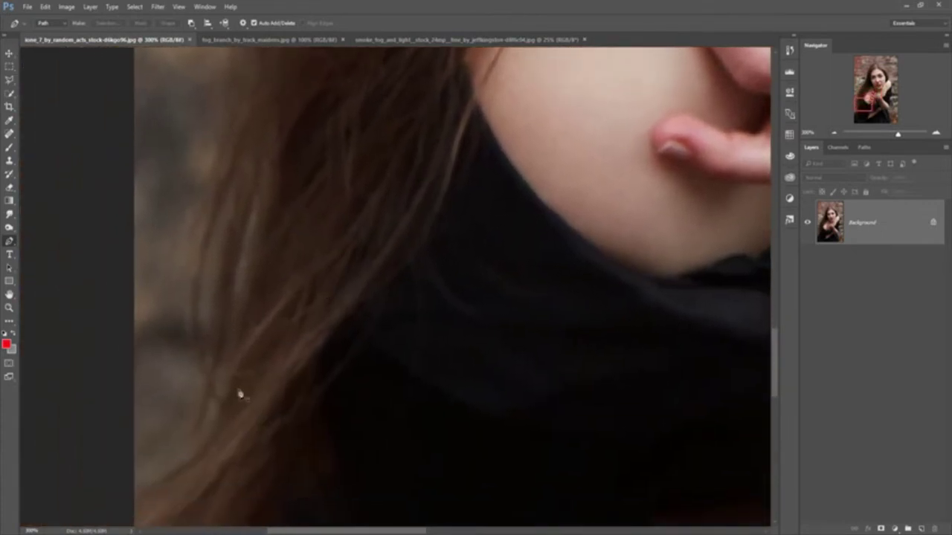
Place curved anchors up the woman's lower hair edge
click(191, 456)
drag(230, 340, 230, 315)
click(248, 95)
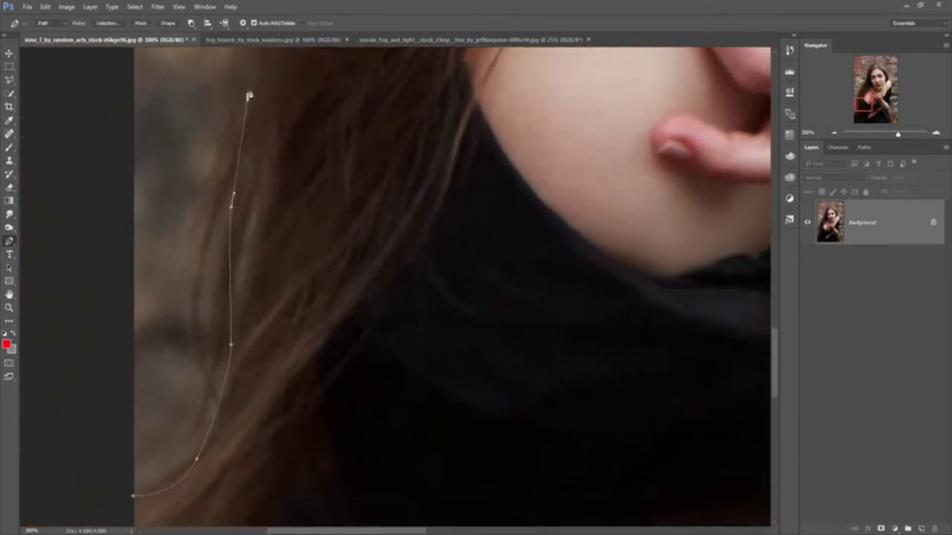
drag(252, 104, 241, 422)
drag(295, 160, 307, 151)
click(350, 73)
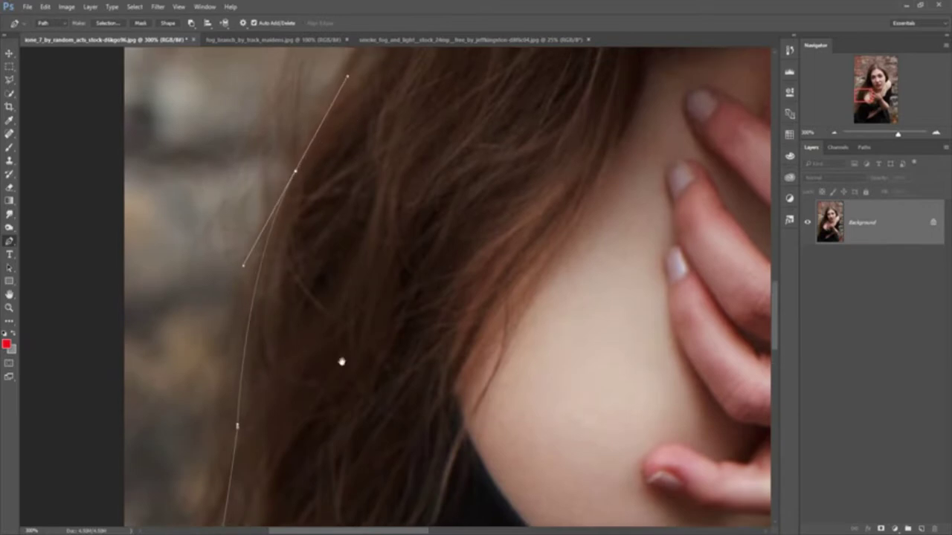
drag(357, 111, 324, 450)
click(409, 235)
click(427, 216)
mouse_move(462, 176)
mouse_down()
mouse_move(479, 155)
mouse_move(417, 297)
mouse_move(428, 232)
mouse_move(410, 357)
mouse_up()
Continue the path across the hairline and over the crown of the head
click(431, 190)
click(461, 138)
click(493, 87)
drag(493, 87, 483, 223)
click(559, 151)
click(621, 143)
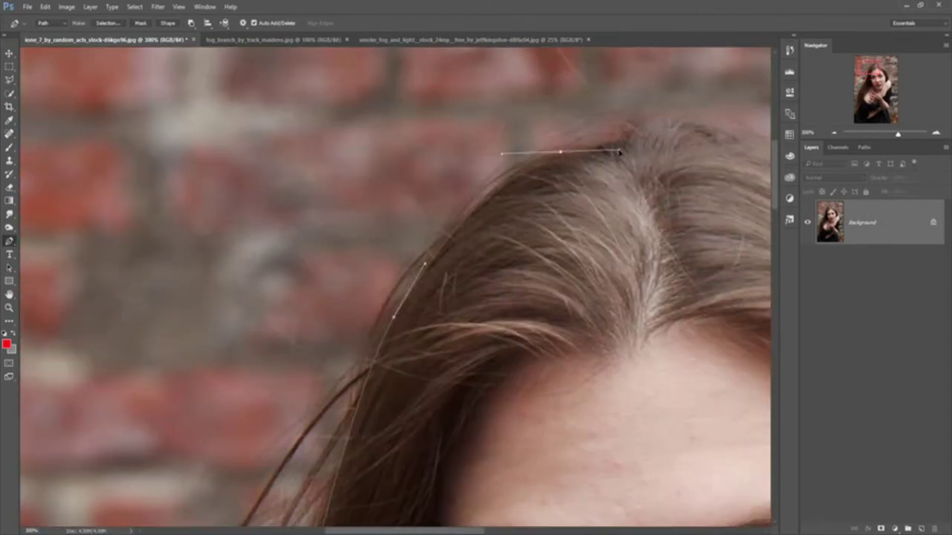
click(635, 135)
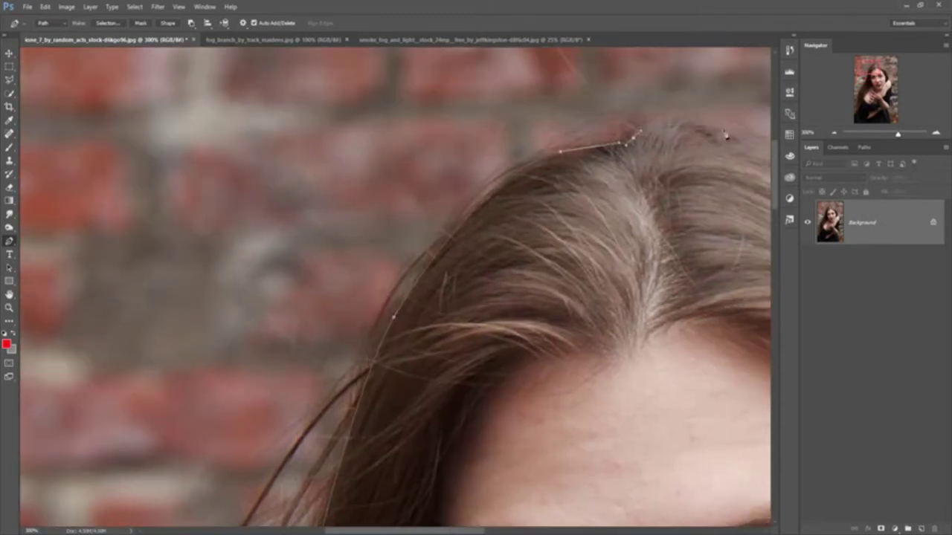
mouse_move(722, 134)
mouse_down()
mouse_move(627, 131)
mouse_move(698, 172)
mouse_move(687, 160)
mouse_up()
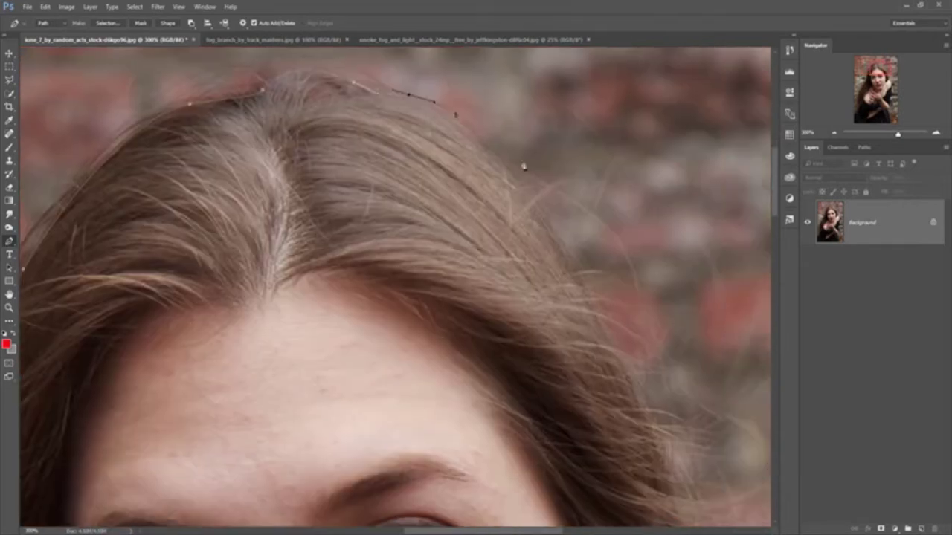
Extend the path down the right side of the hair and along the shoulder
drag(654, 204, 521, 163)
scroll(554, 264, down, 3)
scroll(554, 264, right, 3)
scroll(532, 312, down, 3)
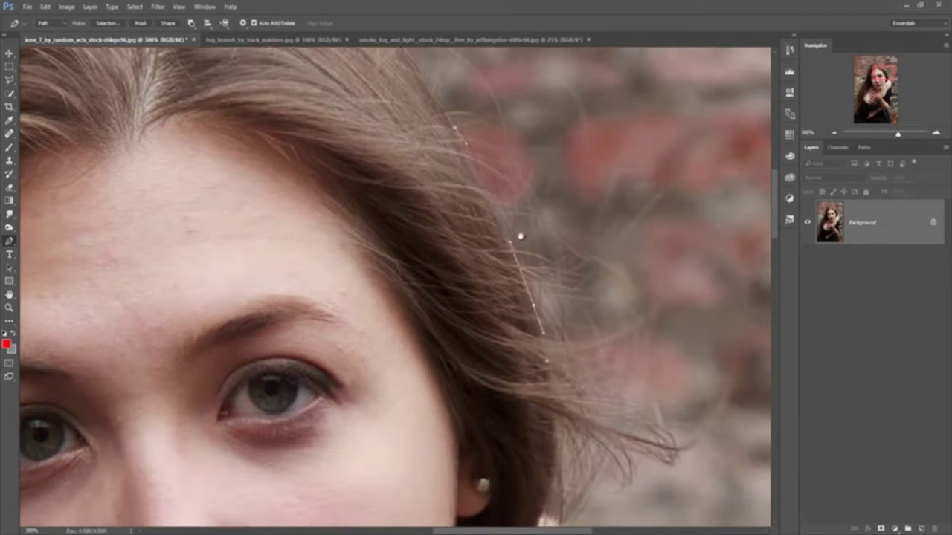
scroll(520, 245, down, 5)
mouse_move(631, 519)
mouse_down()
mouse_move(611, 404)
mouse_move(634, 443)
mouse_up()
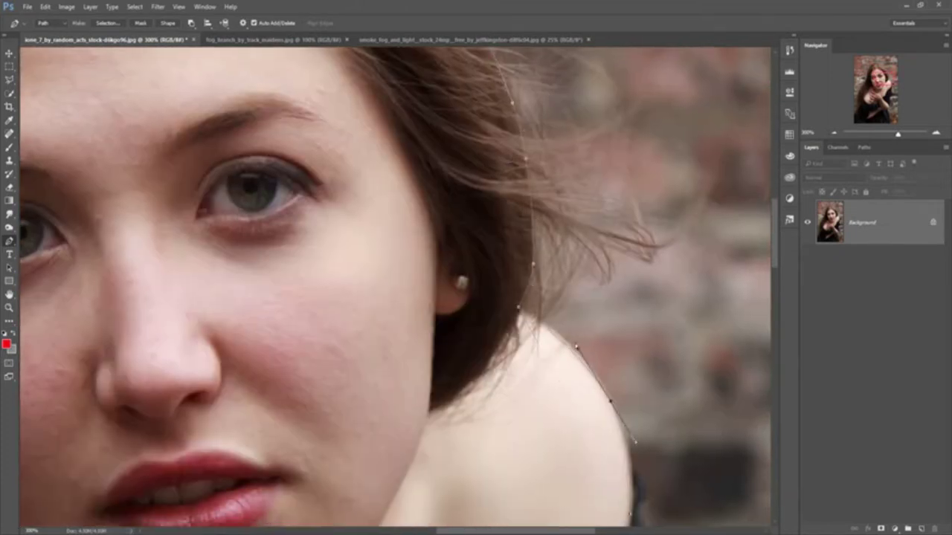
scroll(586, 205, down, 5)
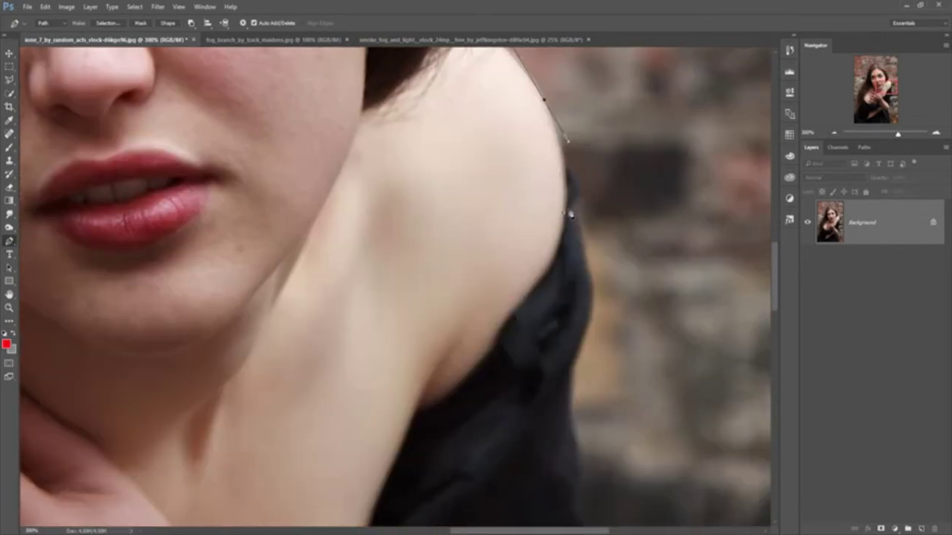
drag(569, 212, 577, 227)
mouse_move(578, 512)
mouse_down()
mouse_move(479, 221)
mouse_move(489, 290)
mouse_move(418, 320)
mouse_move(403, 442)
mouse_move(446, 415)
mouse_move(436, 457)
mouse_move(443, 523)
mouse_move(459, 297)
mouse_move(417, 439)
mouse_move(454, 259)
mouse_up()
Curve the path around the elbow and close it along the photo's bottom edge
click(476, 245)
click(491, 216)
drag(454, 312, 439, 193)
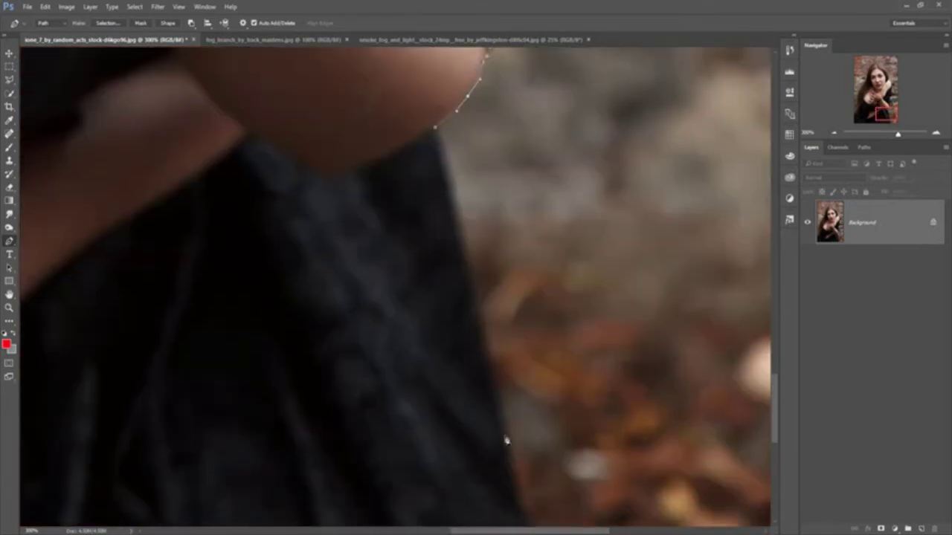
click(504, 440)
mouse_move(499, 399)
mouse_down()
mouse_move(510, 325)
mouse_move(439, 285)
mouse_move(577, 339)
mouse_up()
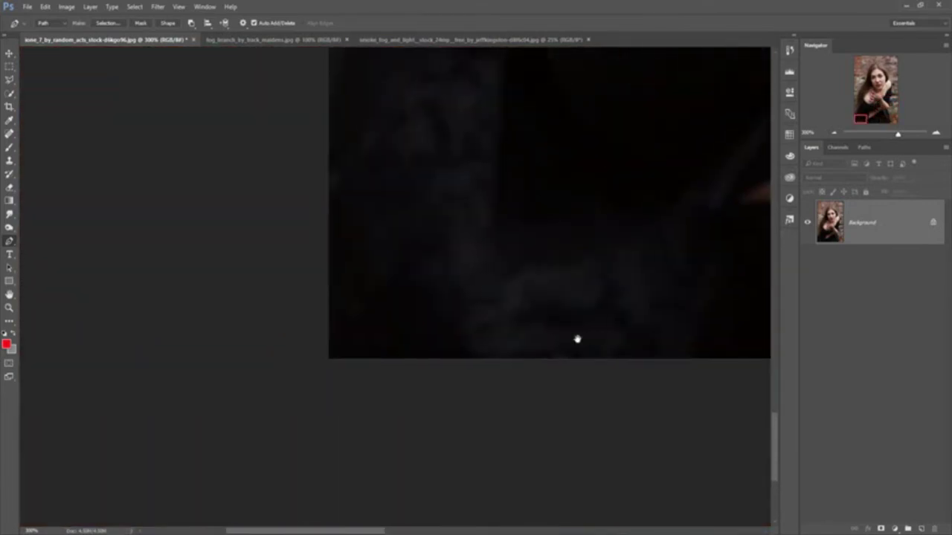
click(330, 360)
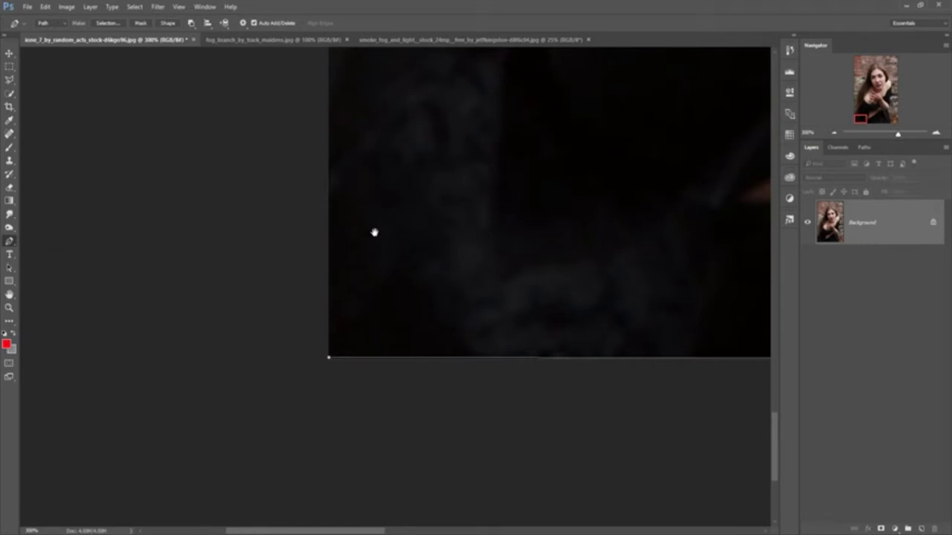
Fit the photo on screen, make a selection from the path, and invert it
key(ctrl+0)
right_click(402, 199)
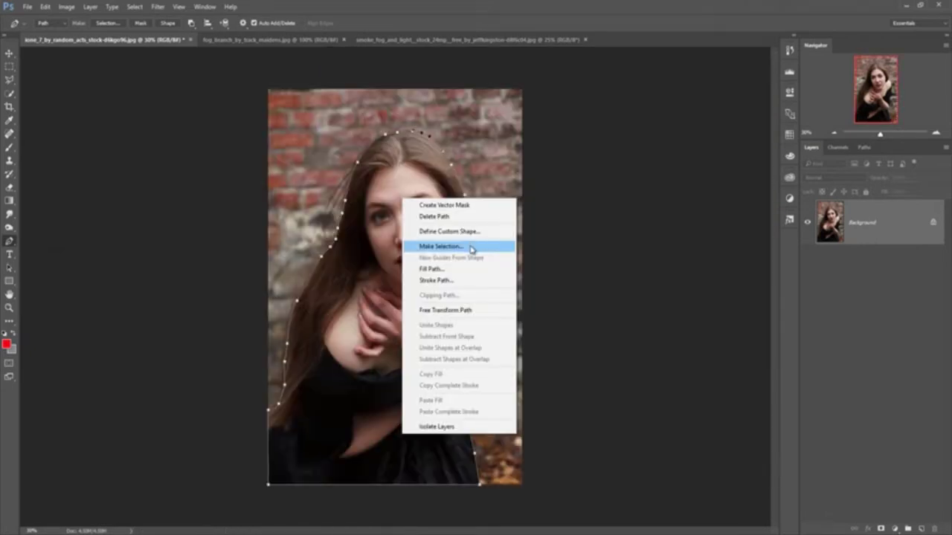
click(472, 246)
click(531, 159)
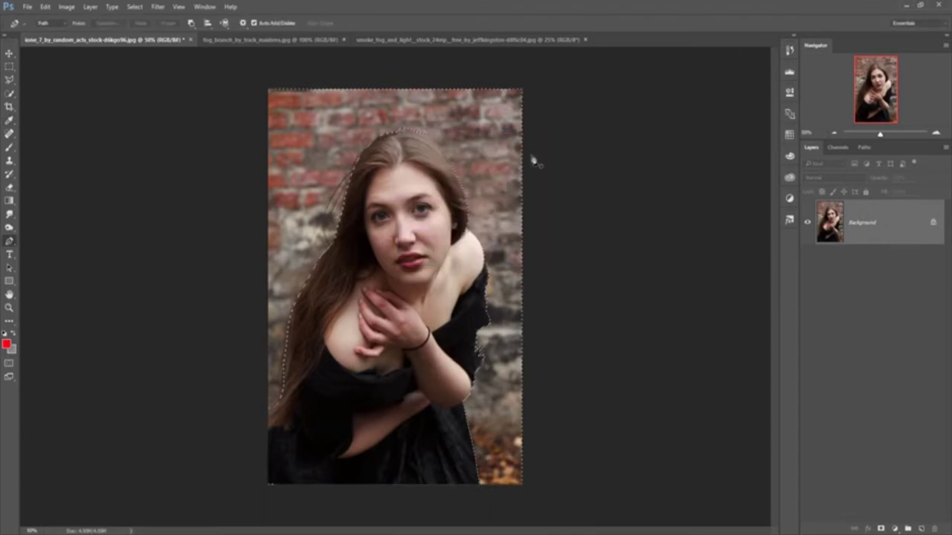
click(134, 7)
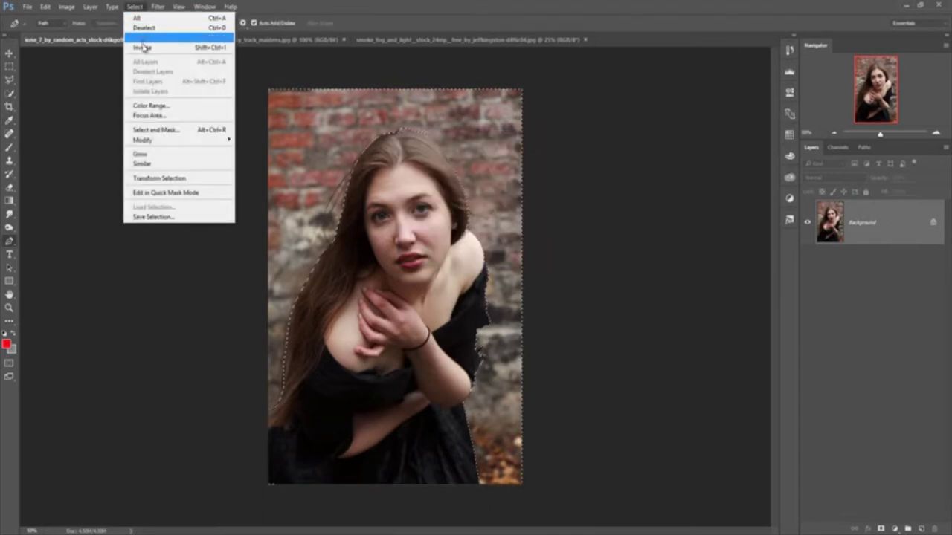
click(142, 47)
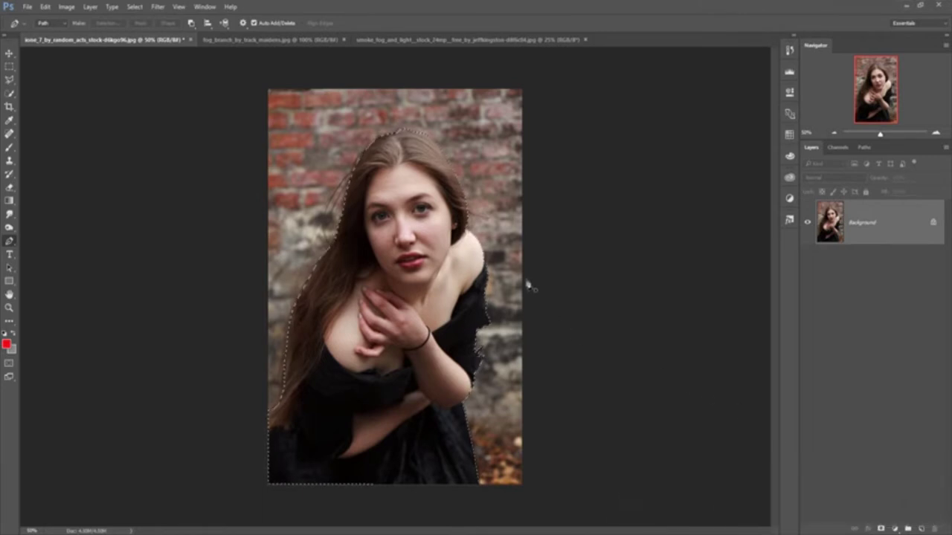
Bring up and dismiss the path's options menu several times, then the File menu
right_click(478, 218)
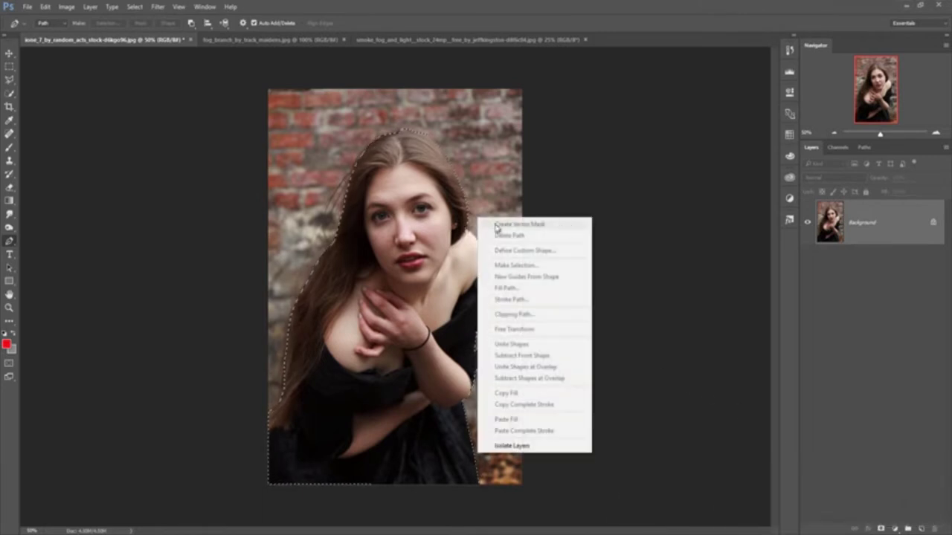
click(402, 223)
right_click(399, 221)
click(16, 238)
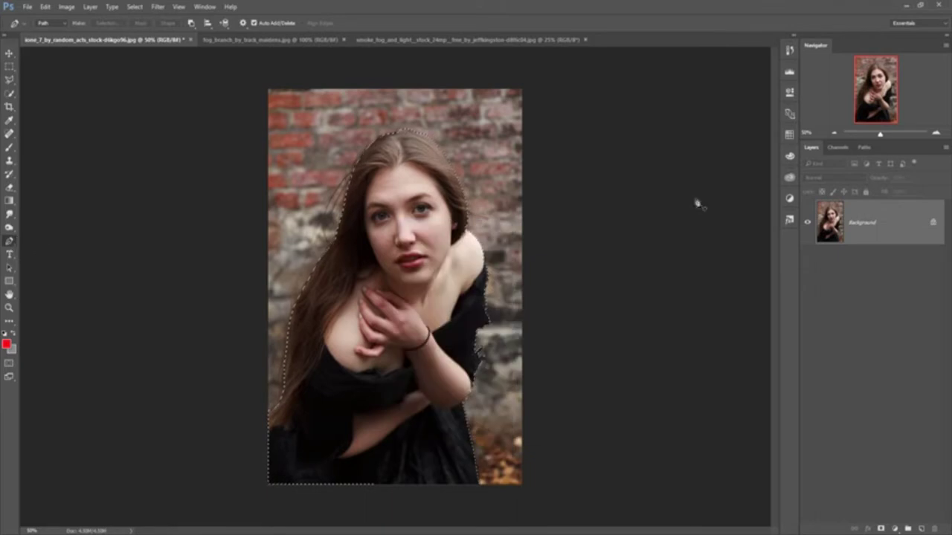
right_click(399, 225)
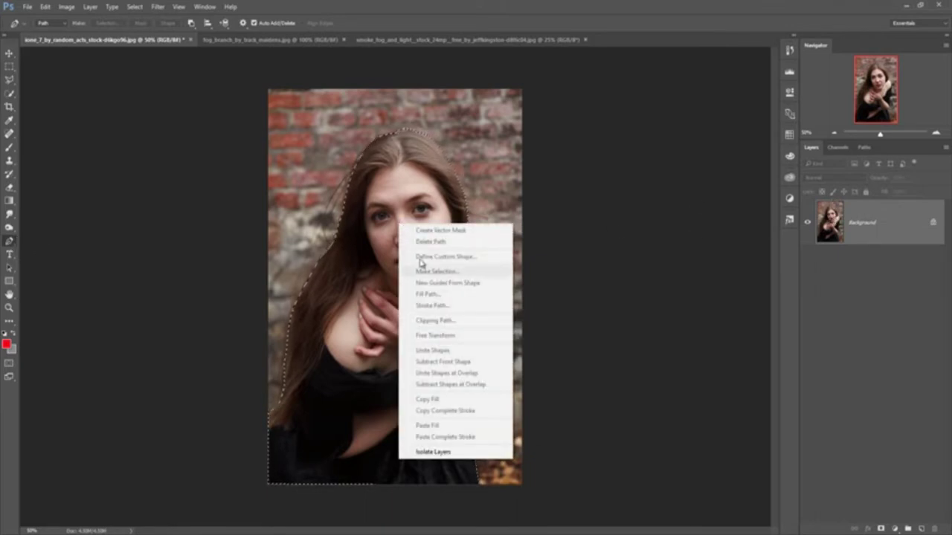
click(9, 57)
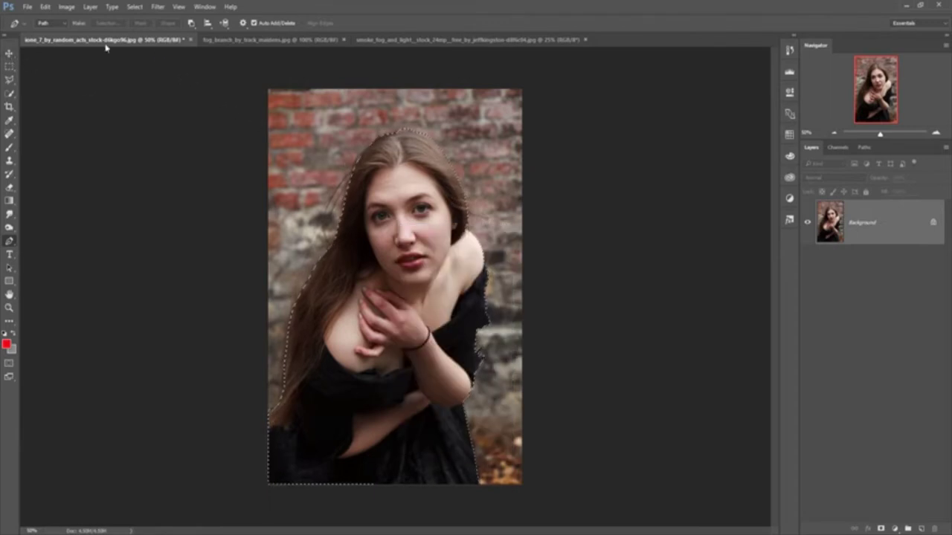
click(27, 7)
Create a document from the 1280 × 720 px preset and float the portrait window beside it
click(31, 23)
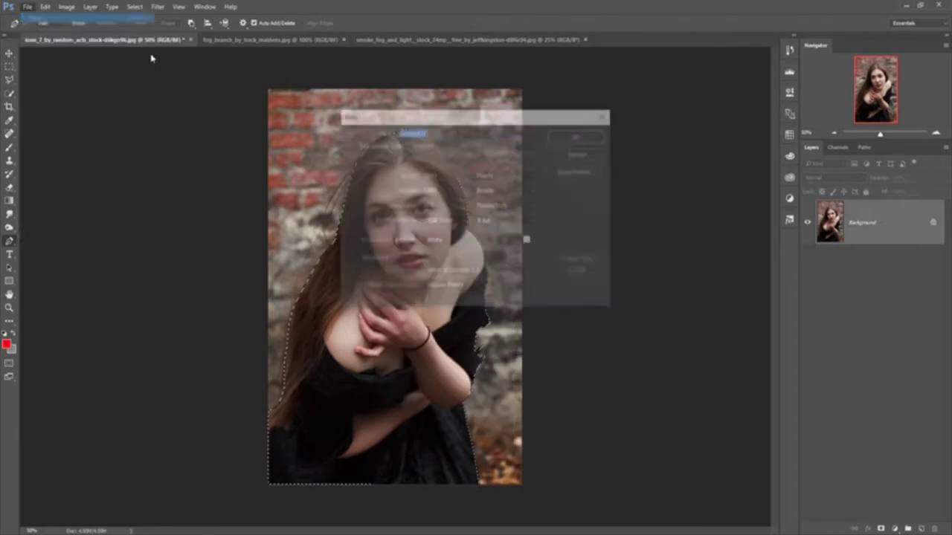
click(495, 145)
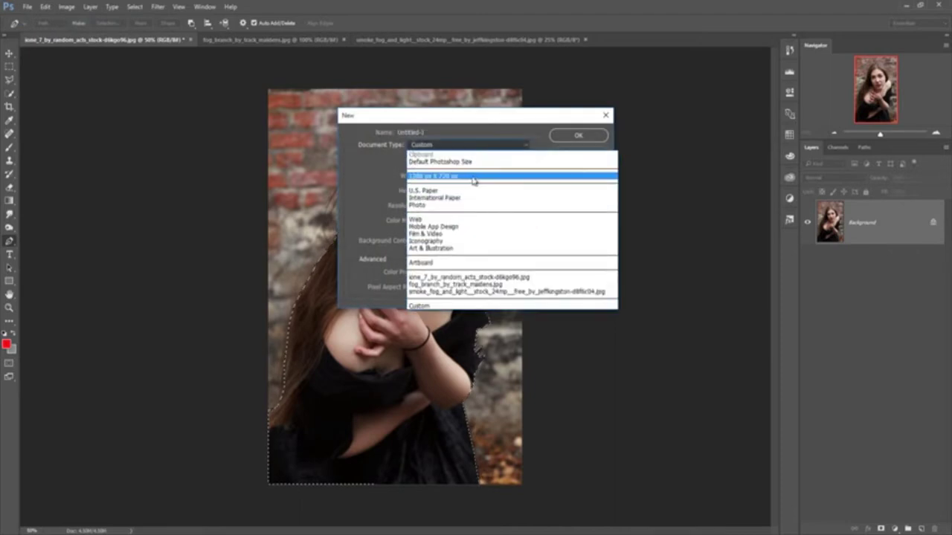
click(487, 180)
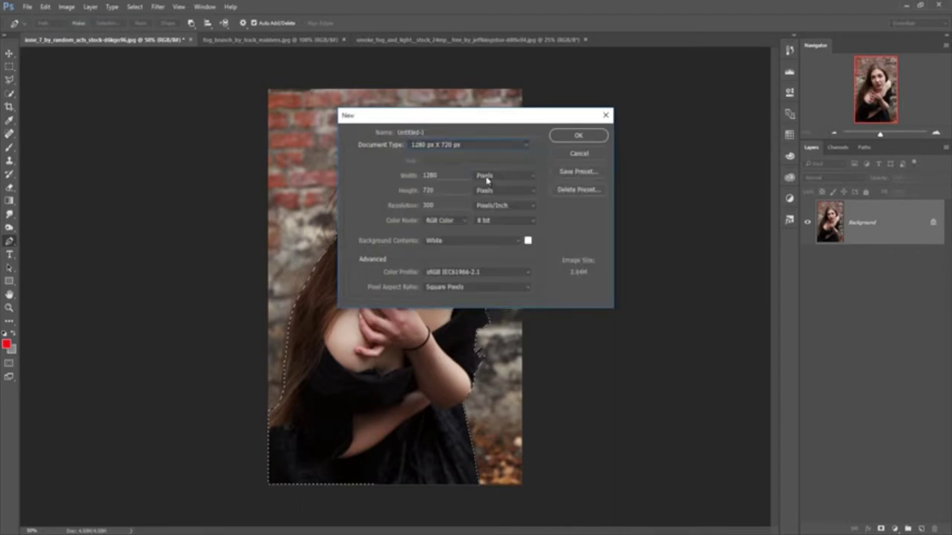
click(579, 137)
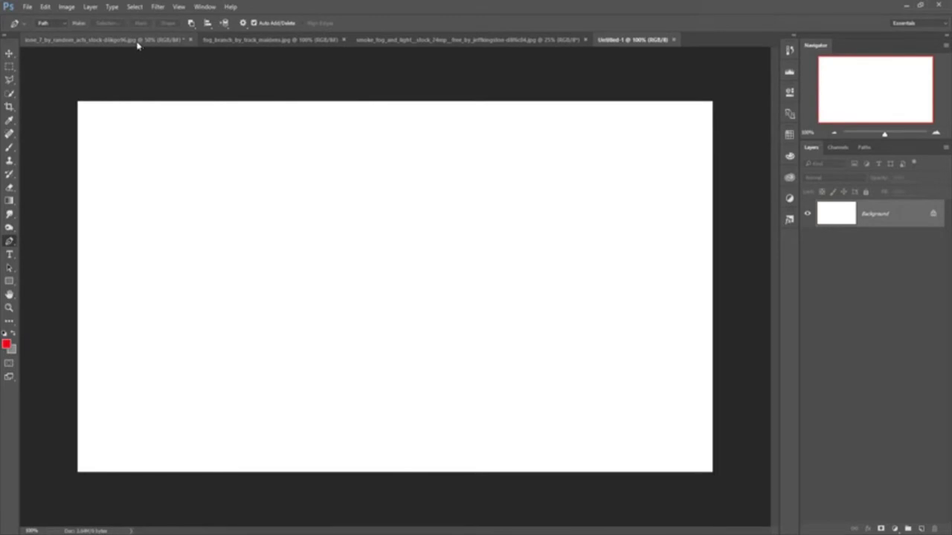
mouse_move(138, 41)
mouse_down()
mouse_move(135, 74)
mouse_move(603, 88)
mouse_up()
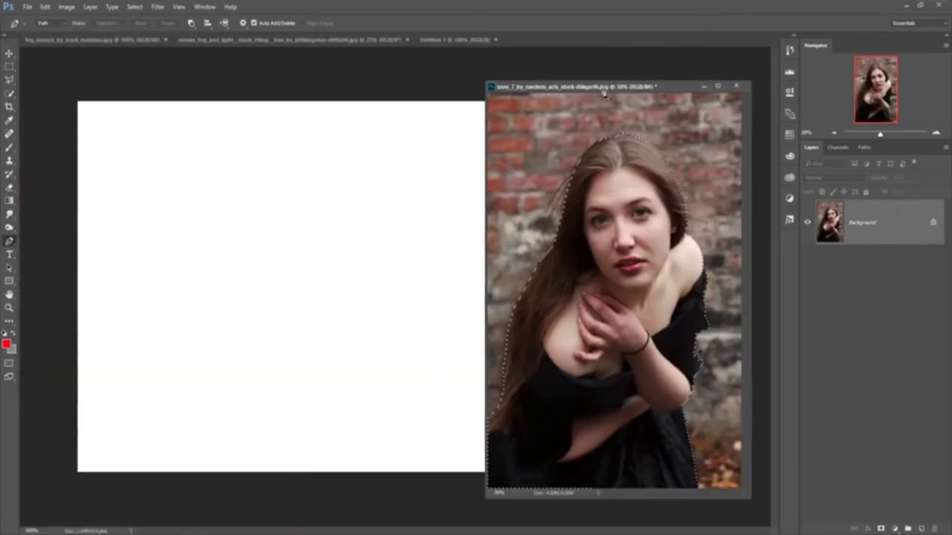
Move the selected woman into the new document and put away the portrait window
click(9, 53)
drag(627, 198, 387, 212)
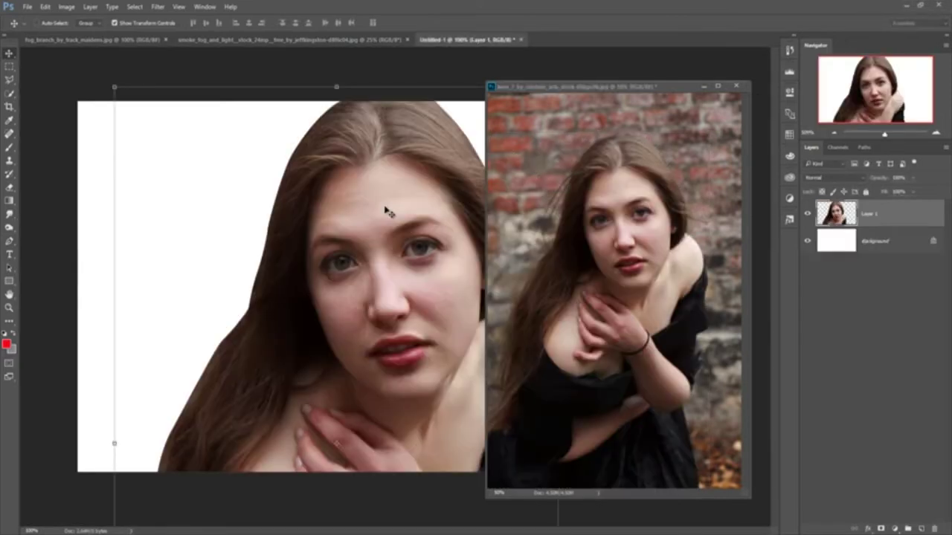
click(704, 86)
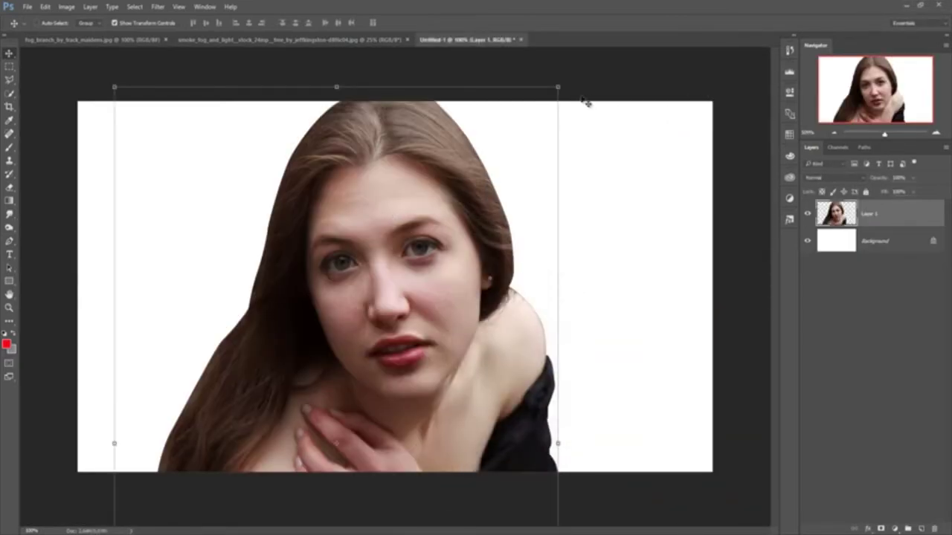
Scale Layer 1 down and centre it on the canvas's bottom edge, then commit
drag(559, 88, 498, 260)
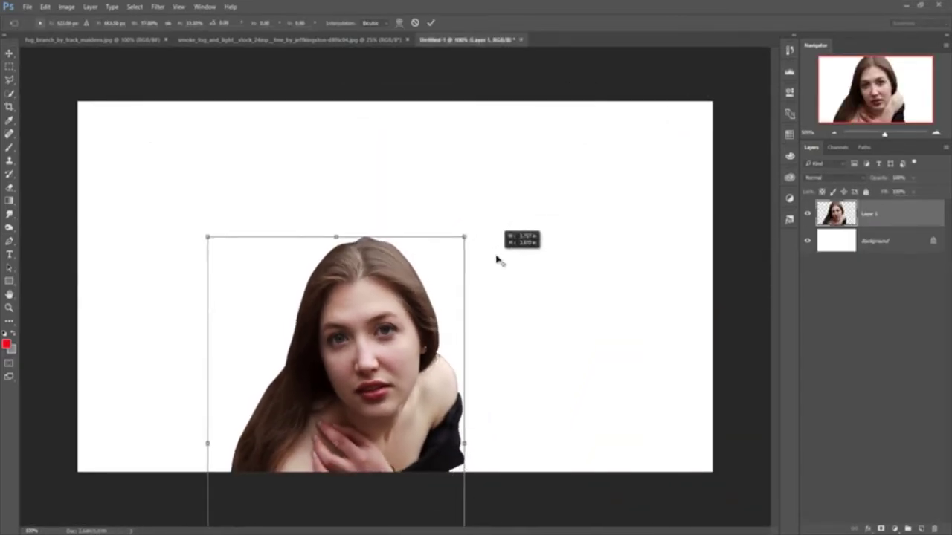
drag(451, 319, 494, 222)
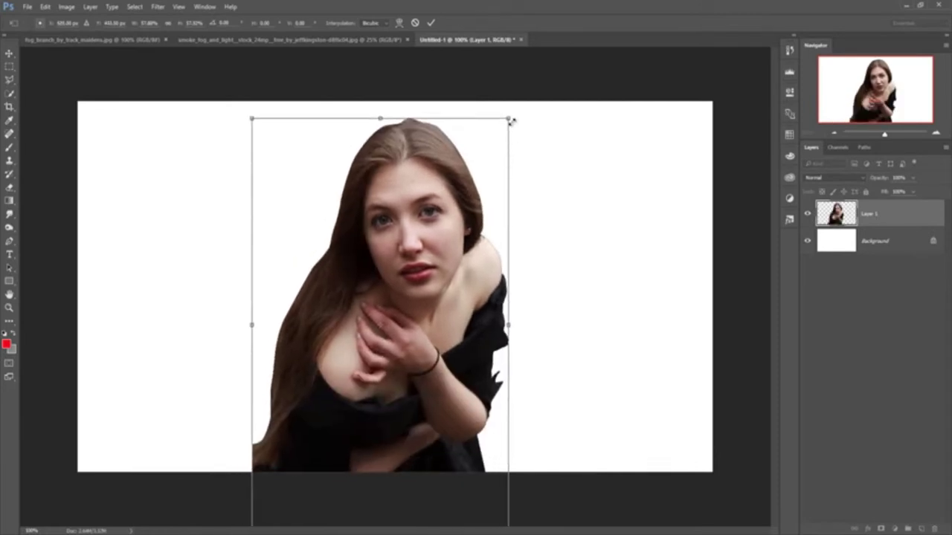
drag(510, 121, 505, 156)
drag(463, 280, 471, 271)
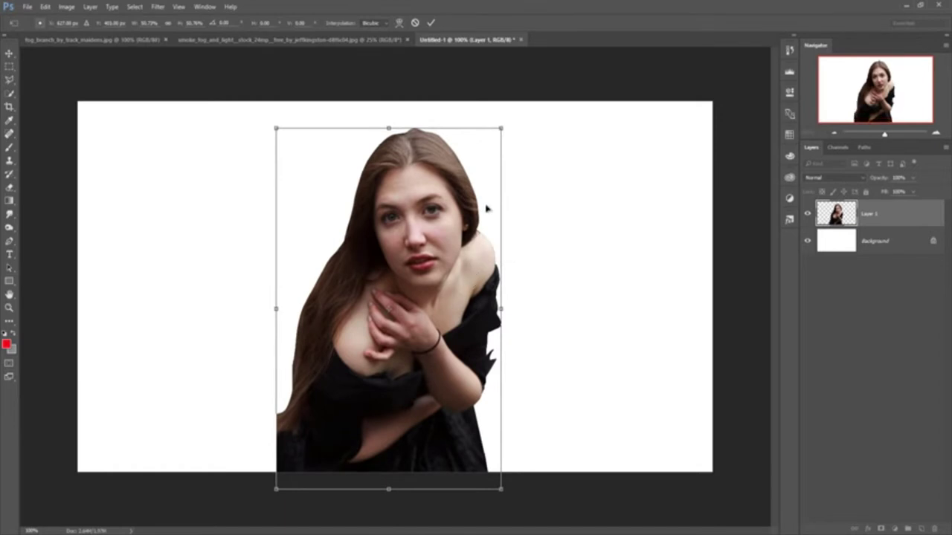
drag(504, 128, 508, 118)
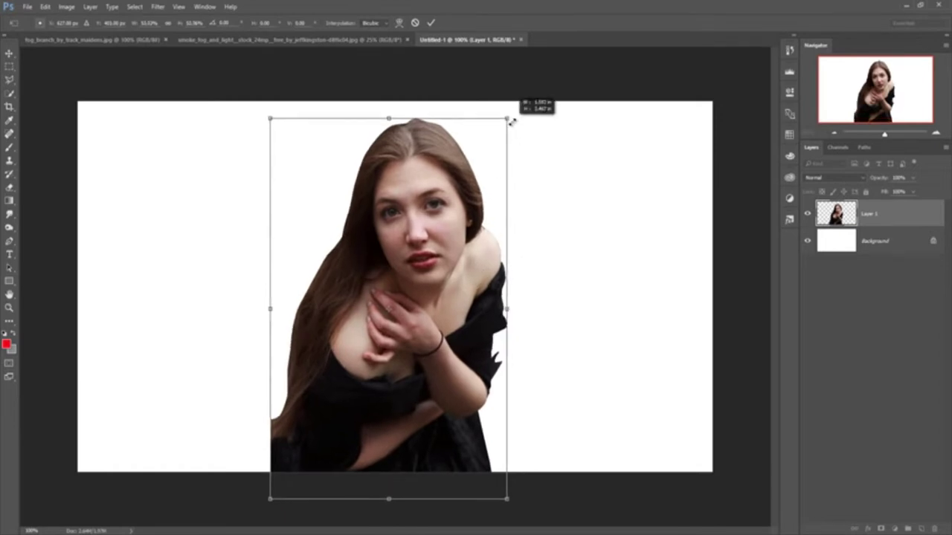
drag(440, 357, 437, 350)
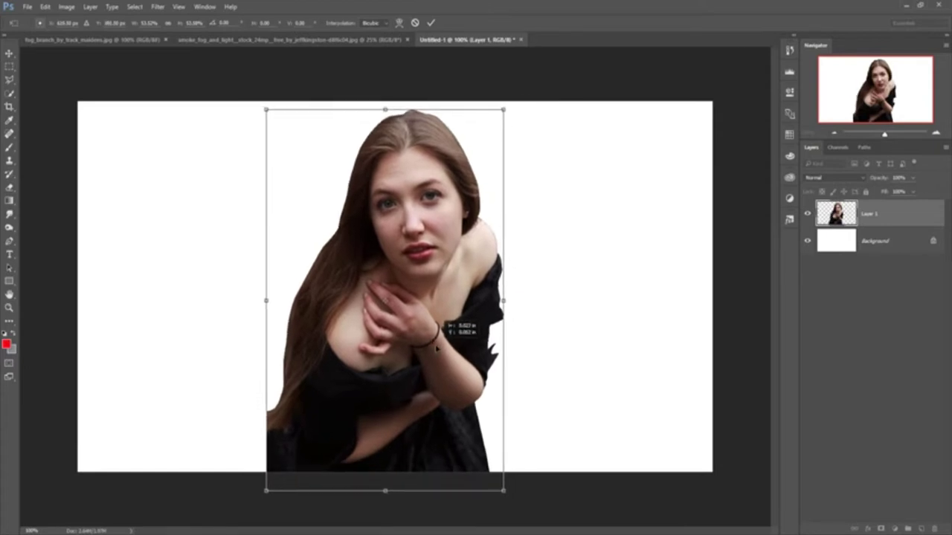
drag(504, 110, 500, 120)
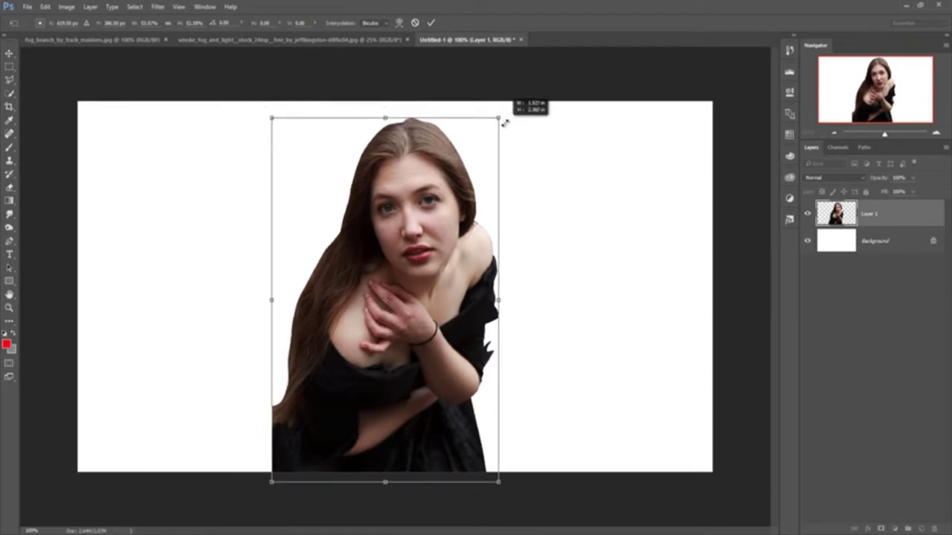
drag(472, 267, 472, 273)
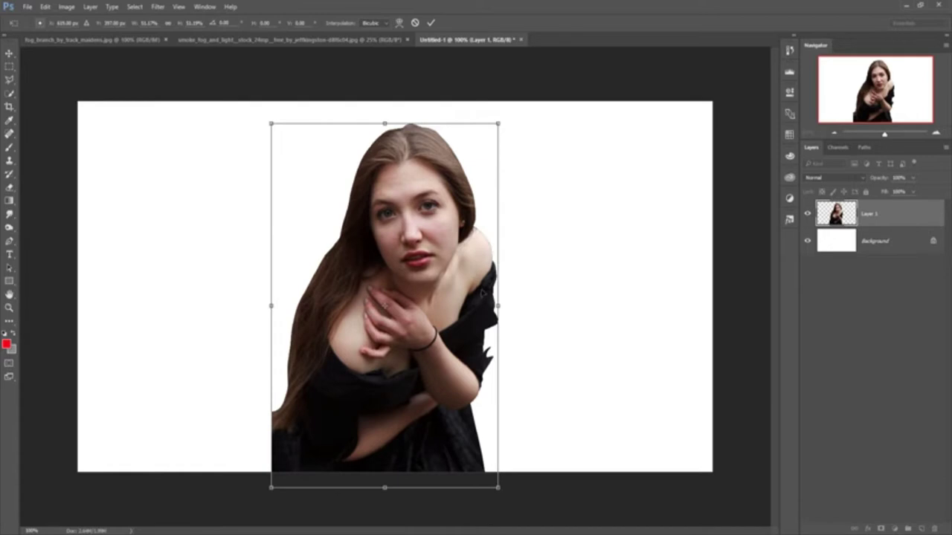
click(431, 23)
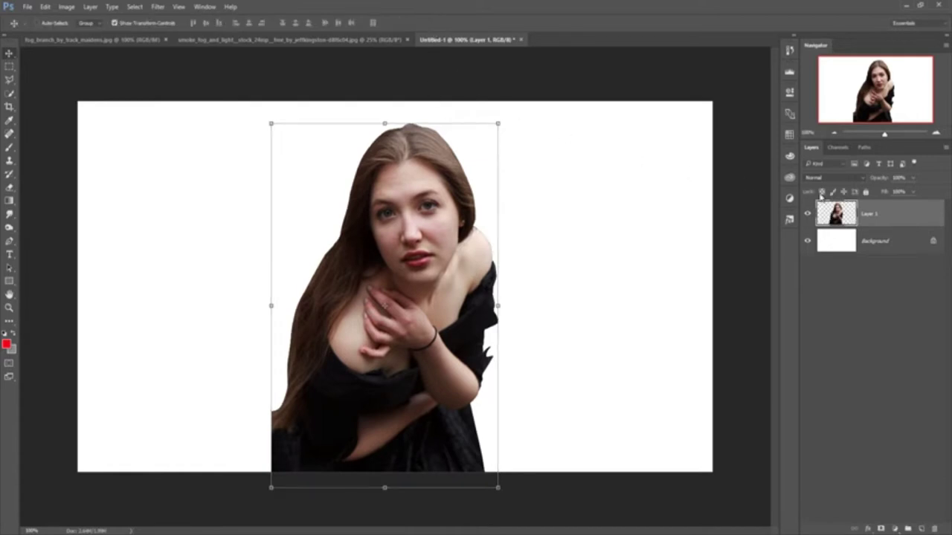
Duplicate the woman's Layer 1
right_click(880, 220)
click(800, 151)
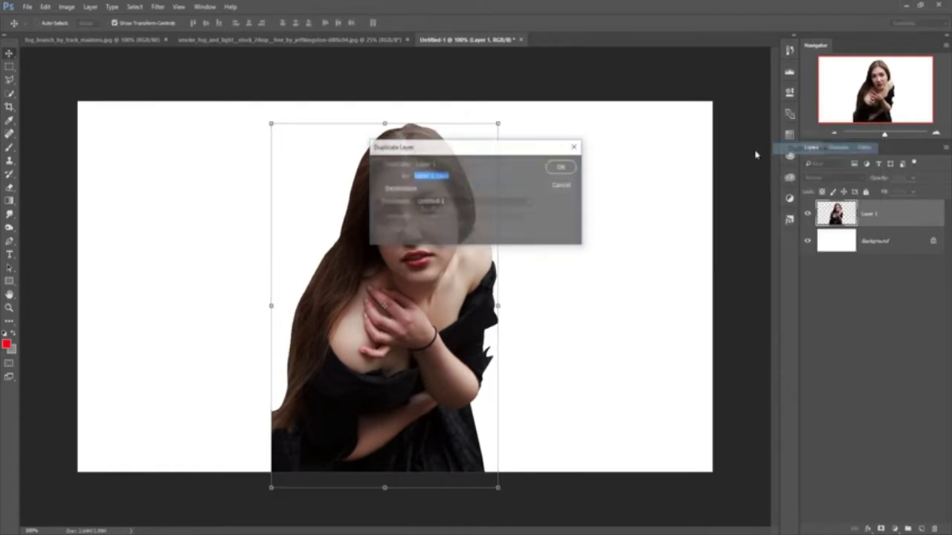
click(566, 167)
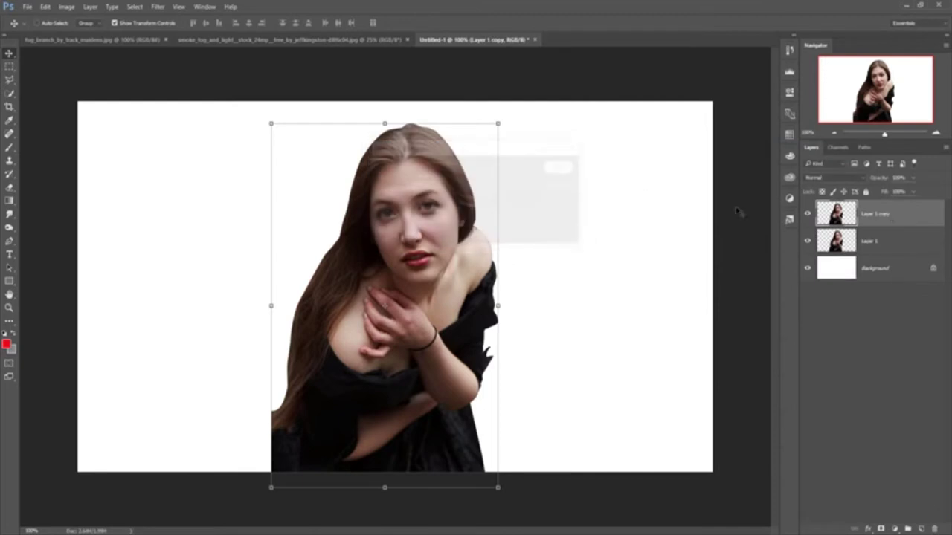
Apply Unsharp Mask with radius about 18.5 to the copy and hide the original Layer 1
click(158, 7)
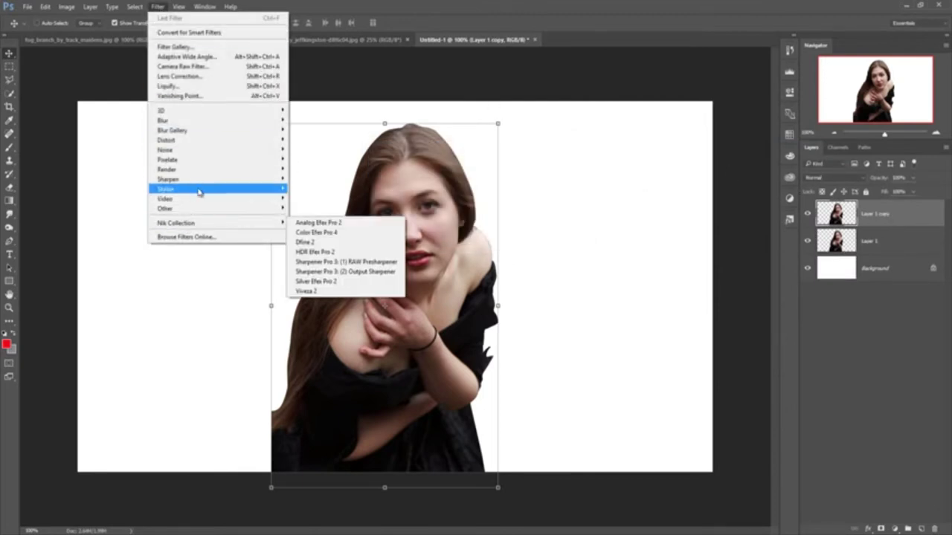
mouse_move(216, 179)
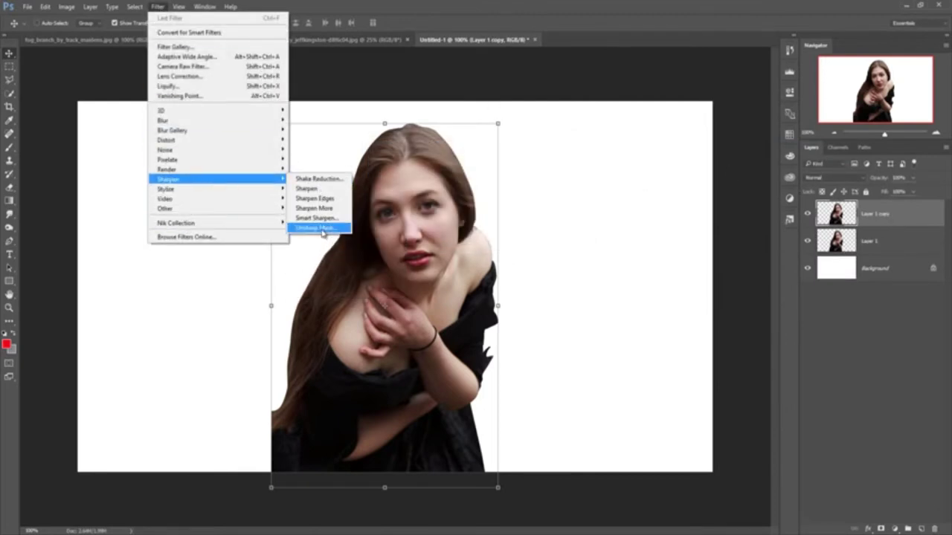
click(322, 228)
drag(483, 154, 461, 202)
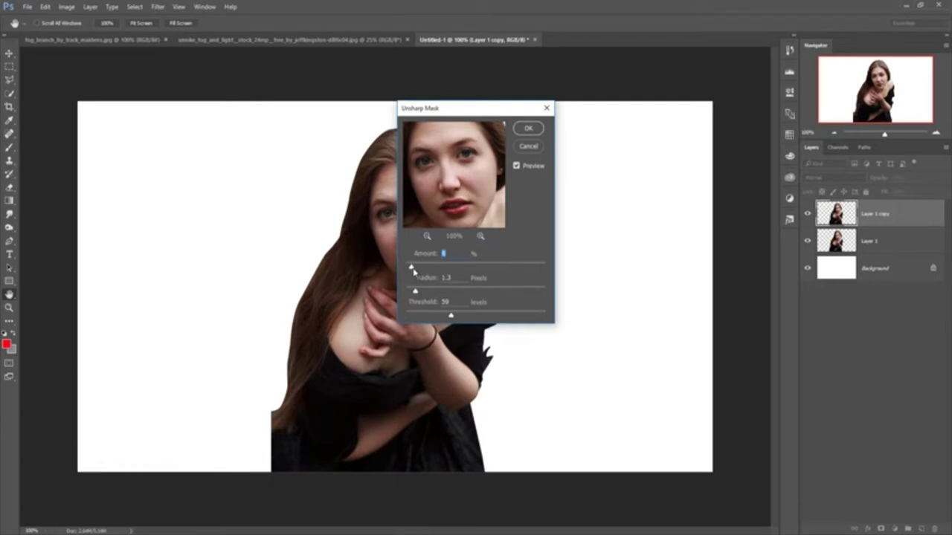
drag(406, 269, 478, 267)
drag(529, 269, 472, 269)
mouse_move(414, 291)
mouse_down()
mouse_move(491, 296)
mouse_move(371, 292)
mouse_up()
drag(451, 317, 431, 318)
click(527, 127)
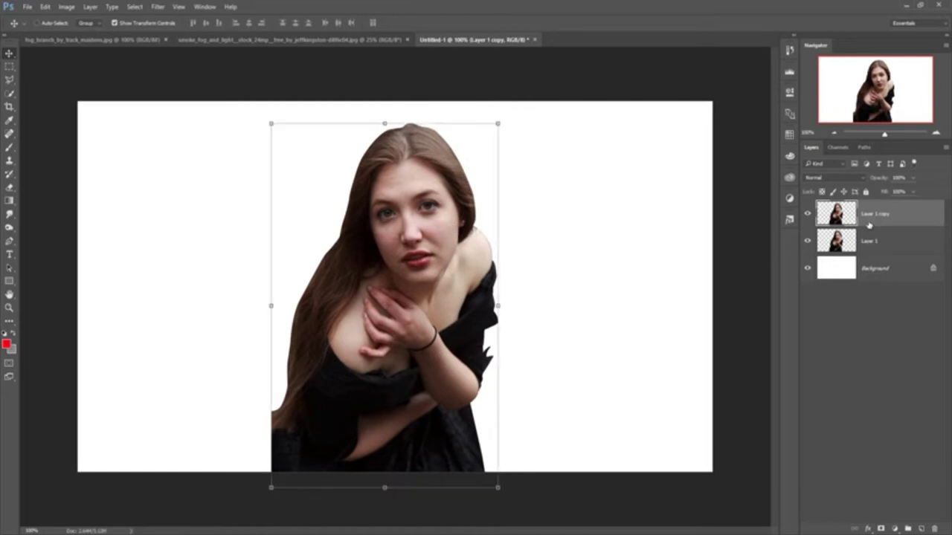
click(807, 242)
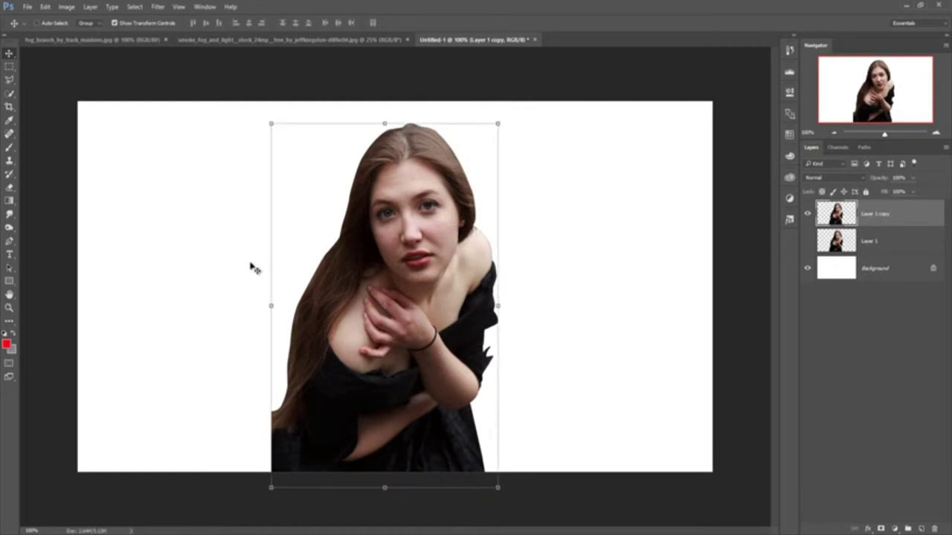
click(15, 231)
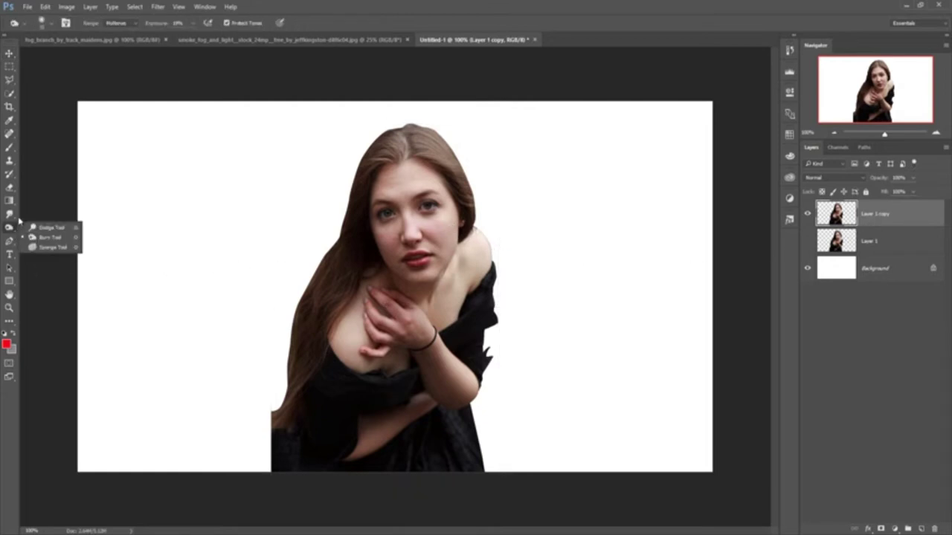
Select the Smudge tool and zoom to about 400% on her face
right_click(9, 214)
click(55, 237)
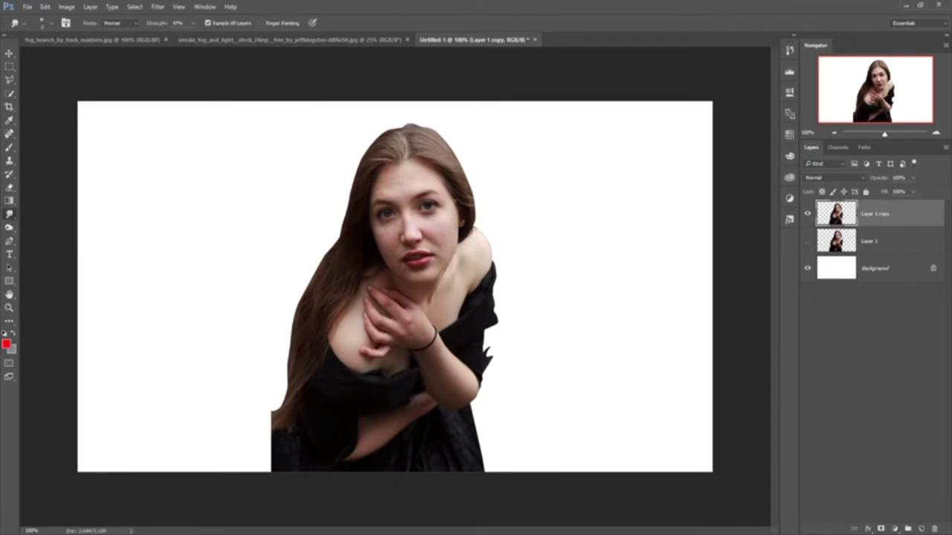
key(ctrl+plus)
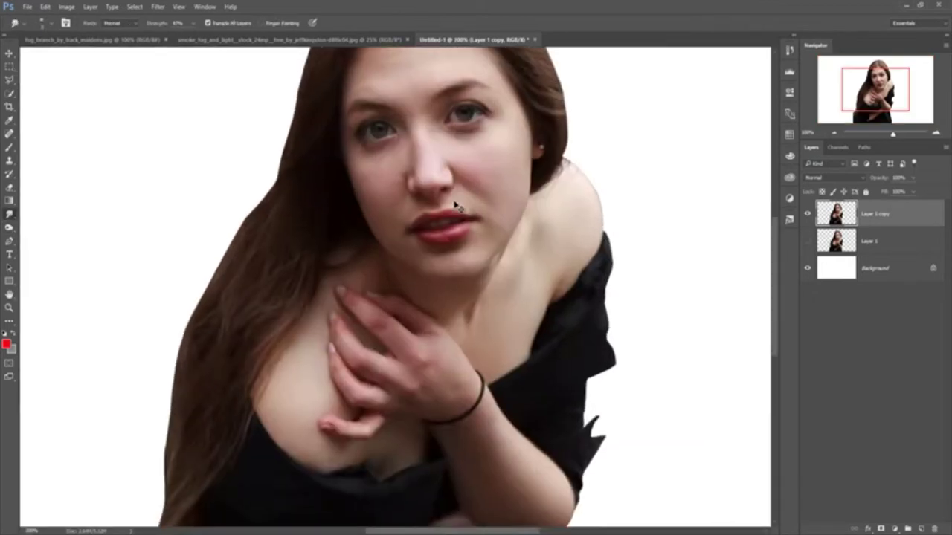
key(ctrl+plus)
key(ctrl+plus)
scroll(455, 322, up, 5)
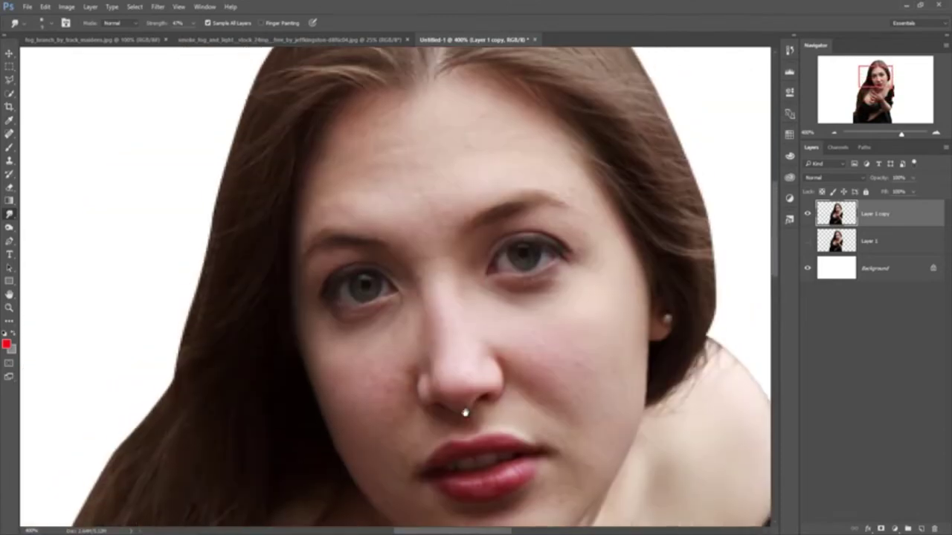
Pick a soft brush around 50 px, shrink it, and smudge the forehead smooth
click(52, 24)
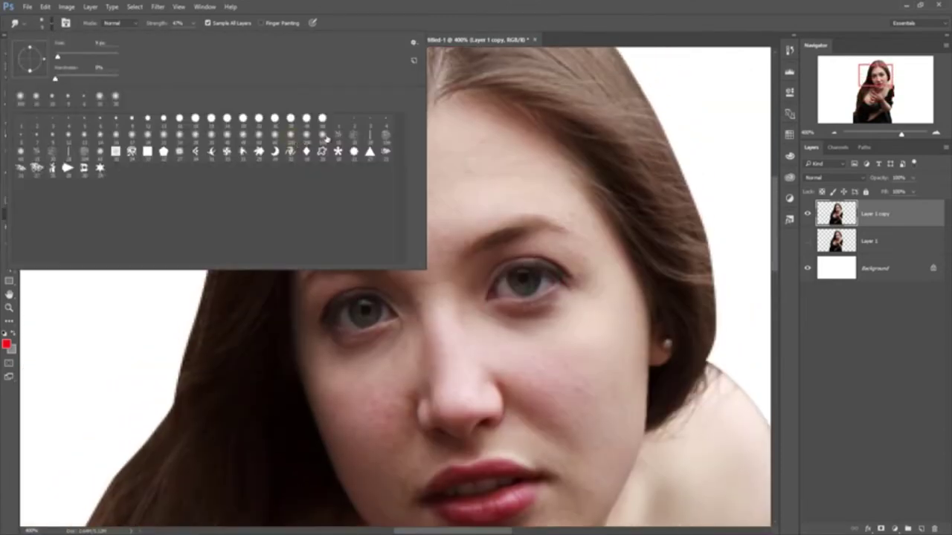
click(21, 153)
click(428, 229)
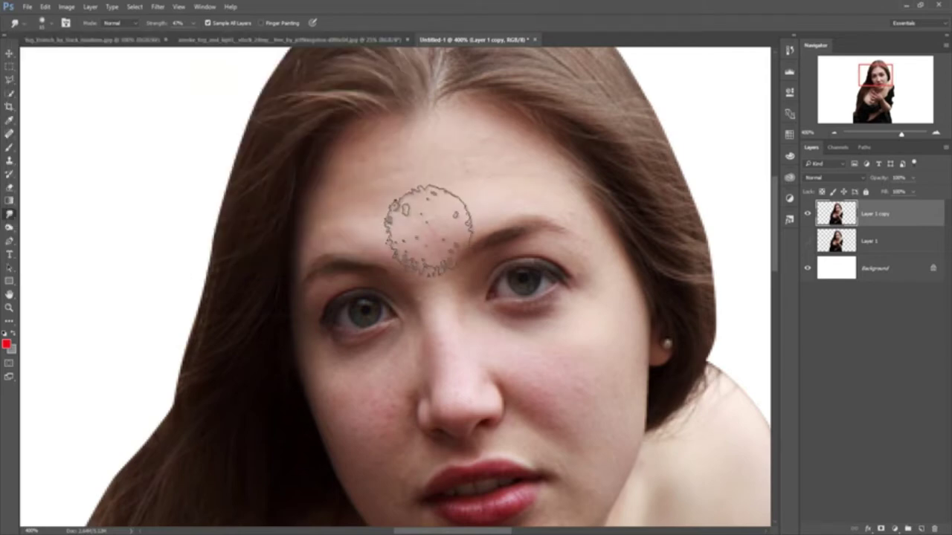
key(bracketleft)
key(bracketleft)
key(bracketleft)
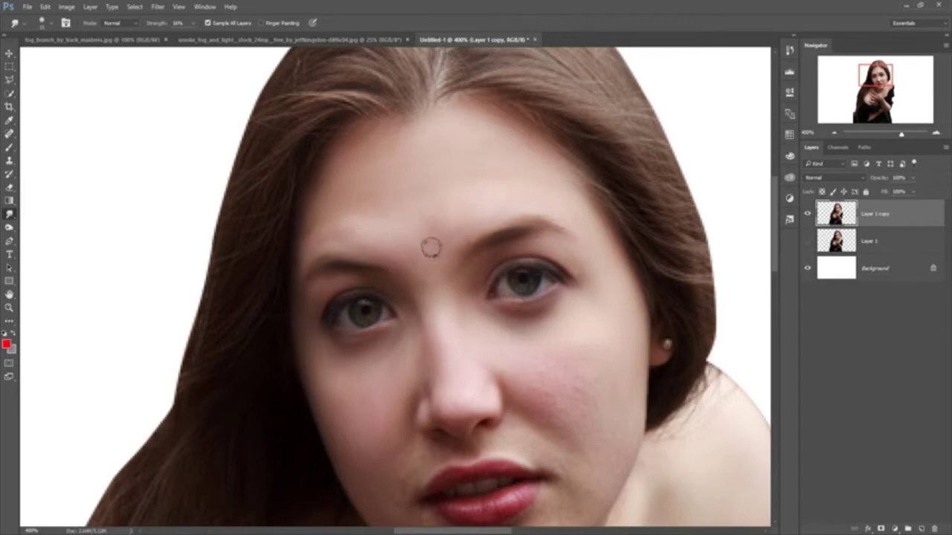
scroll(519, 197, down, 2)
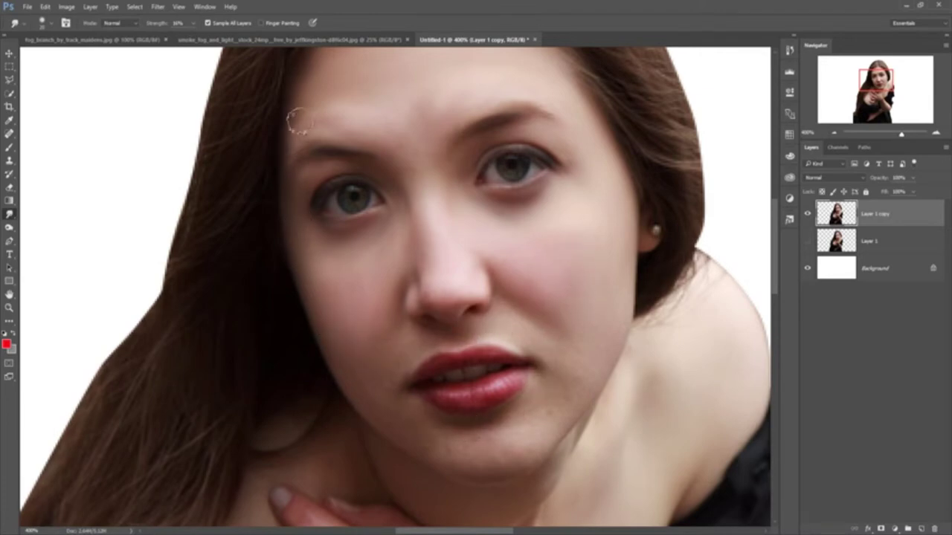
Smudge the eyes, lips, neck, chest, hands and arm, then return to Move and zoom out
scroll(567, 364, up, 2)
scroll(427, 180, down, 2)
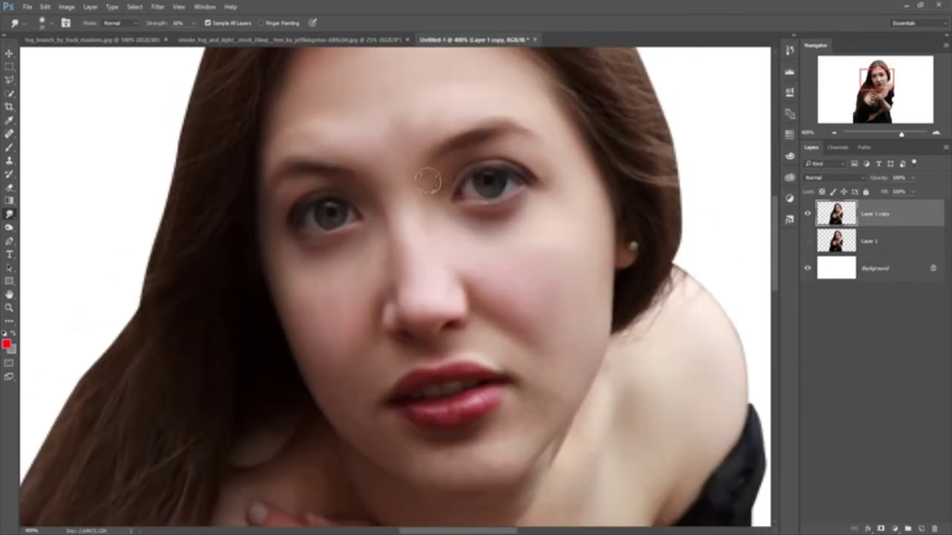
scroll(336, 212, down, 2)
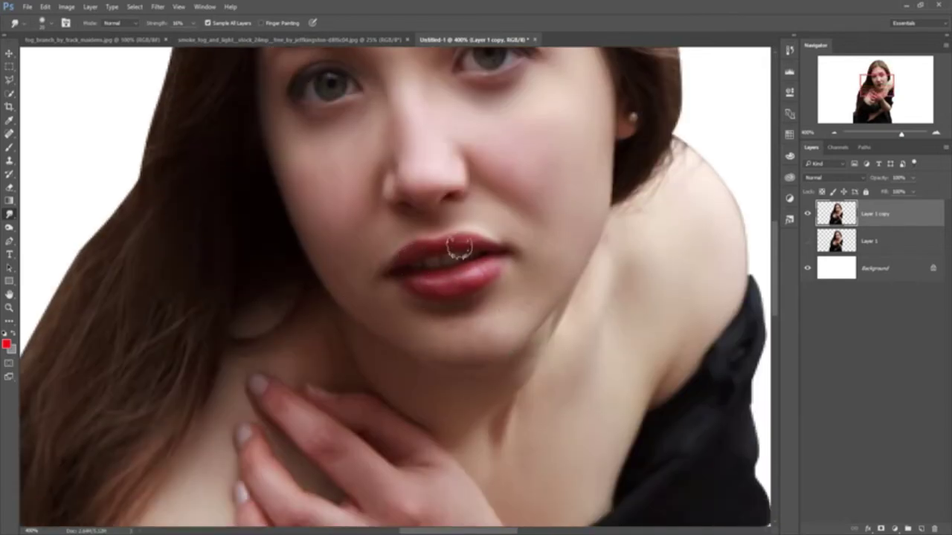
scroll(488, 208, down, 3)
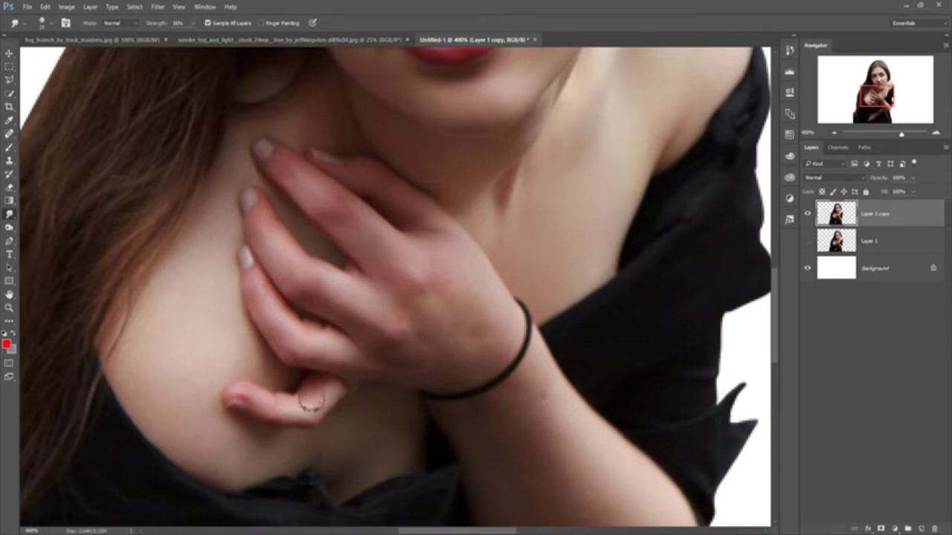
drag(308, 397, 211, 278)
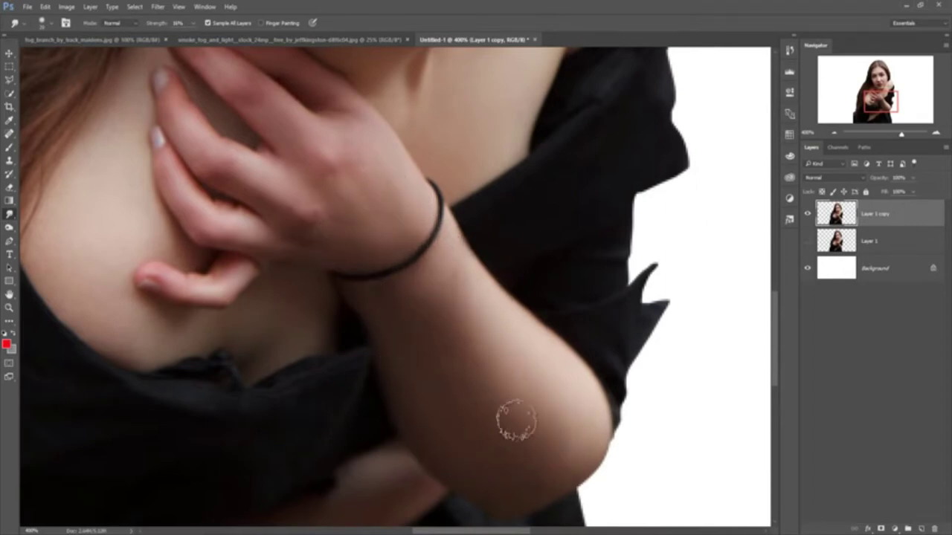
scroll(445, 260, up, 5)
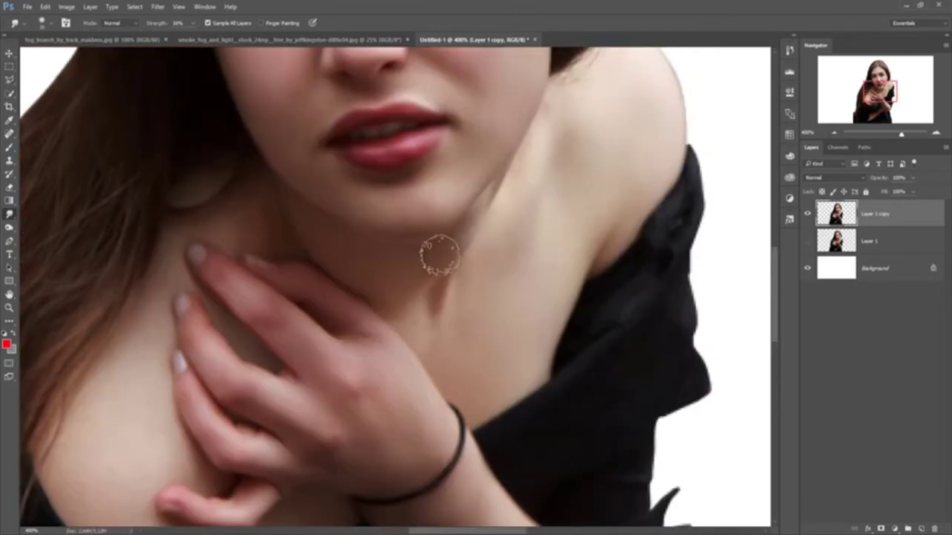
scroll(557, 201, up, 2)
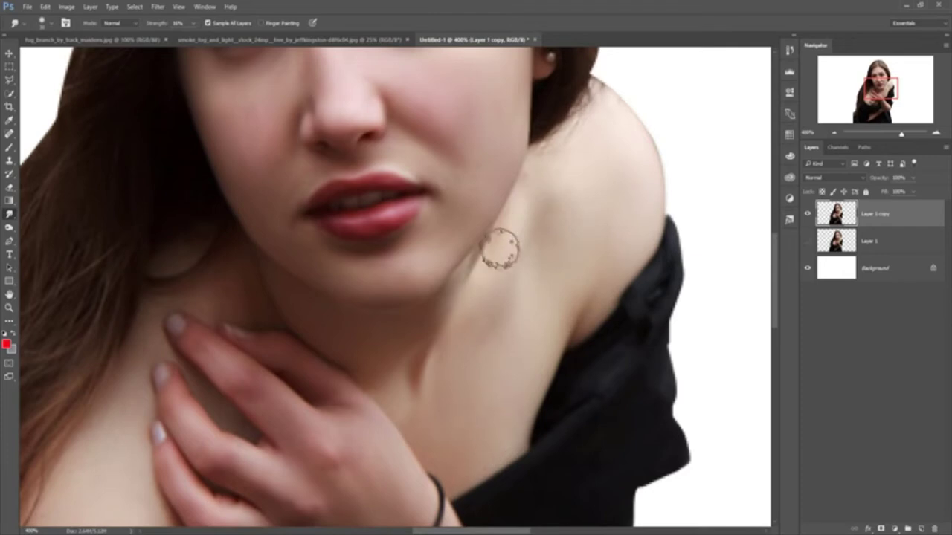
scroll(324, 252, left, 4)
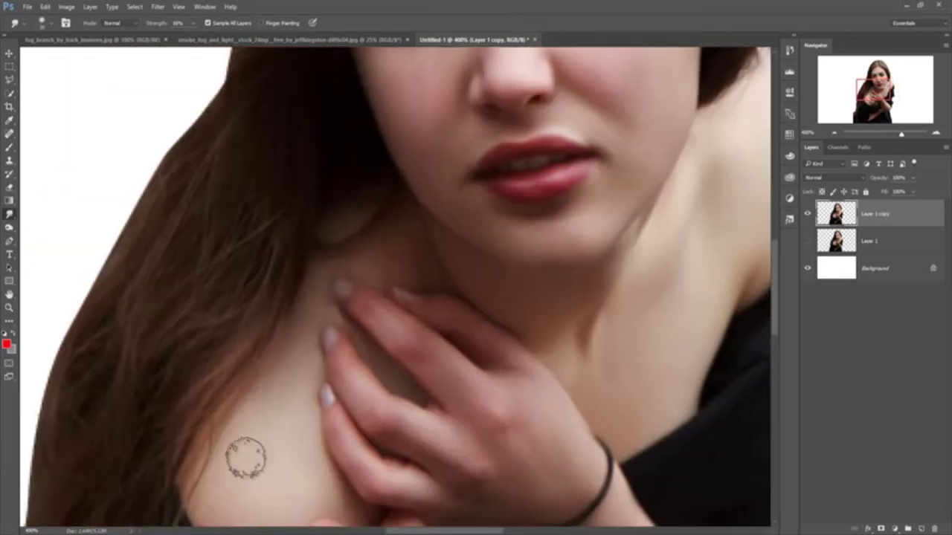
scroll(231, 394, down, 3)
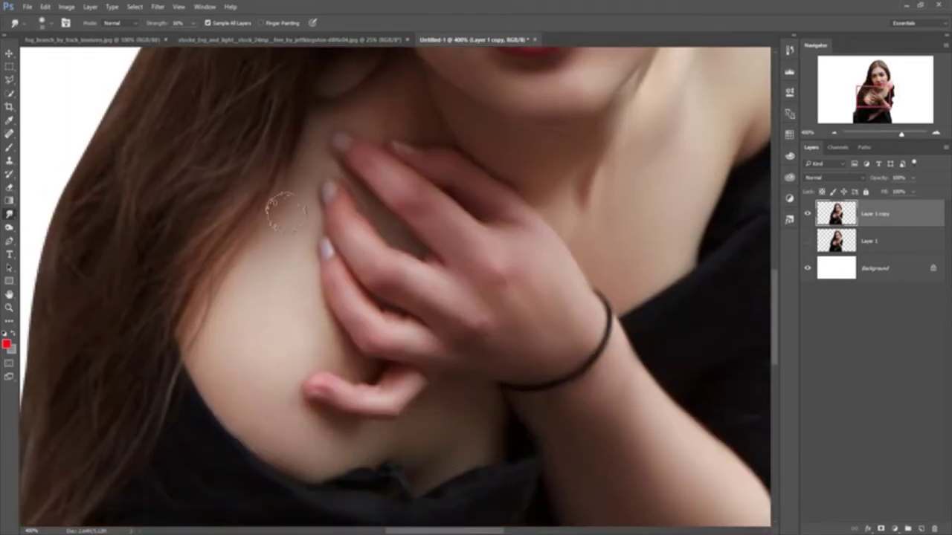
click(10, 53)
key(ctrl+1)
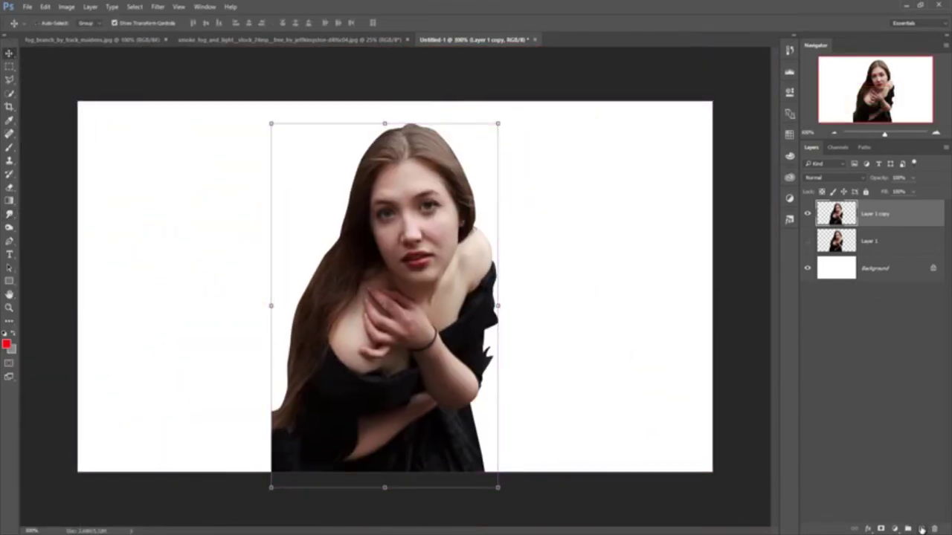
Add a new Layer 2 and fill it with 50% Gray
click(921, 528)
click(45, 6)
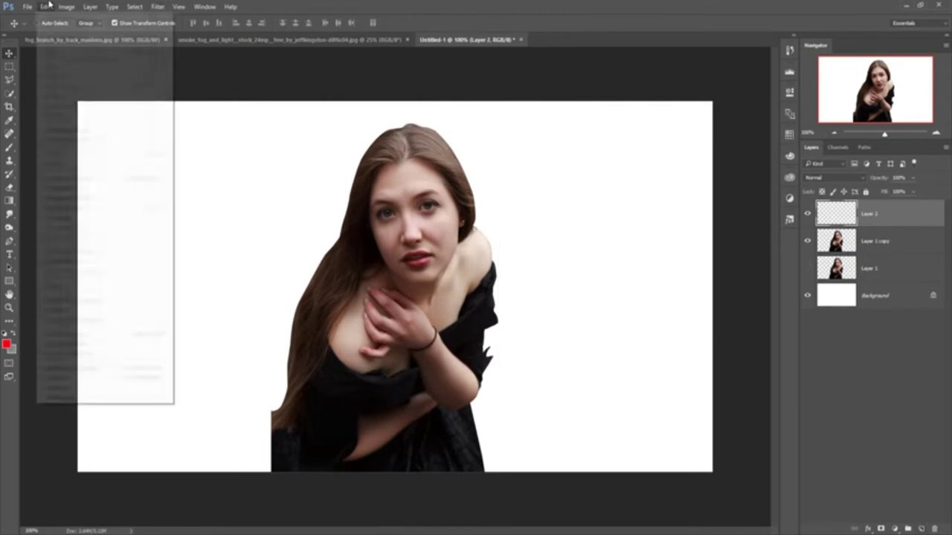
click(60, 156)
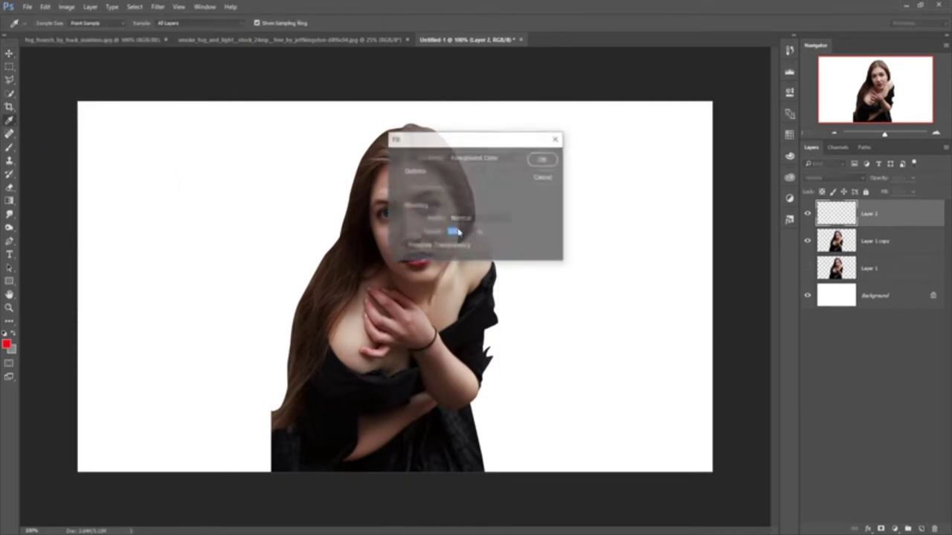
click(496, 220)
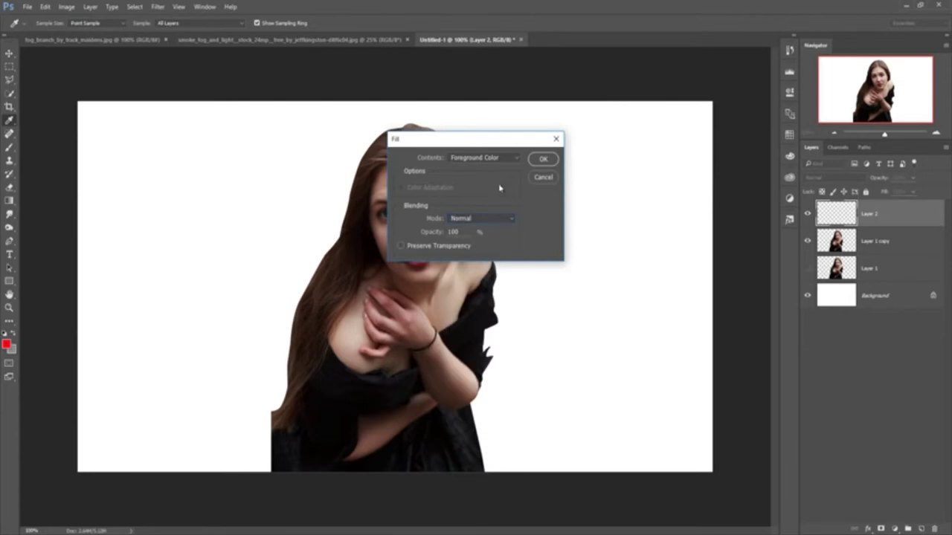
click(495, 159)
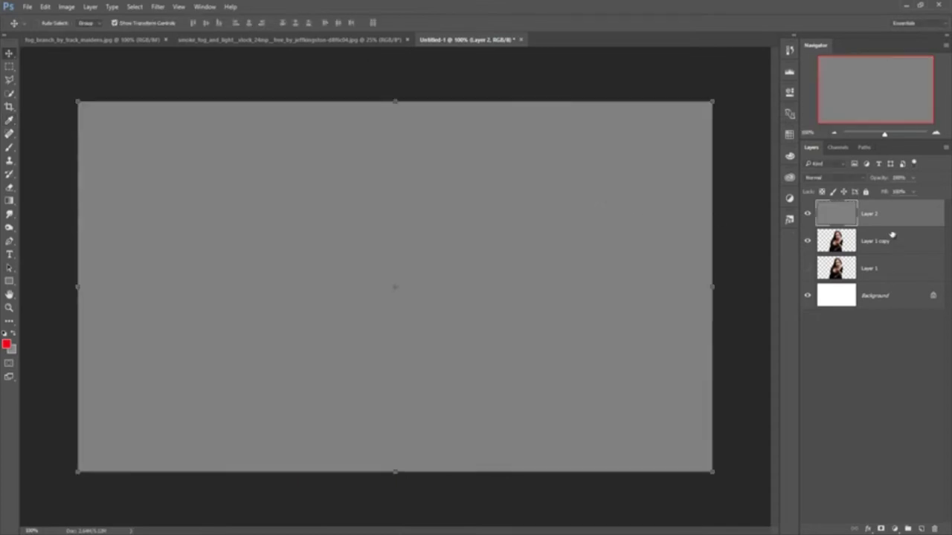
Clip Layer 2 to the woman and set its blend mode to Soft Light
right_click(891, 220)
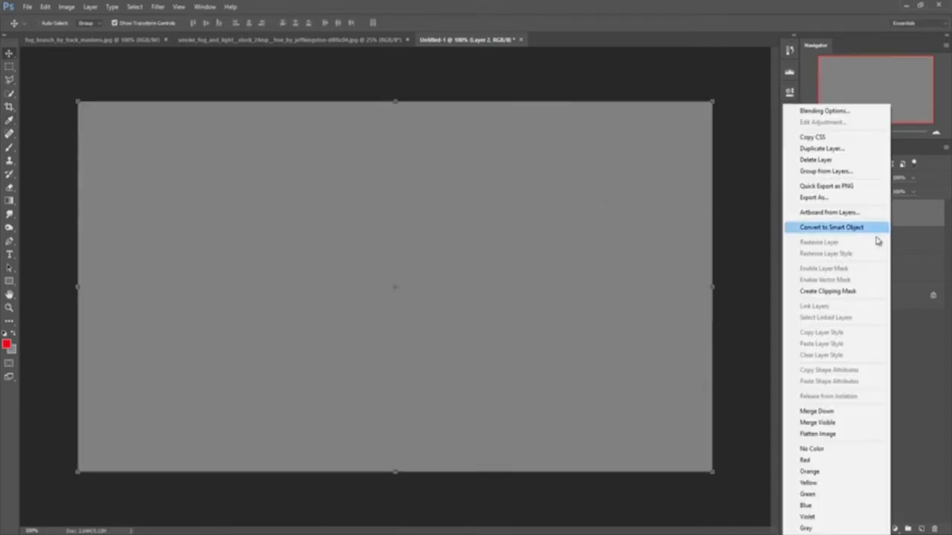
click(855, 294)
click(859, 180)
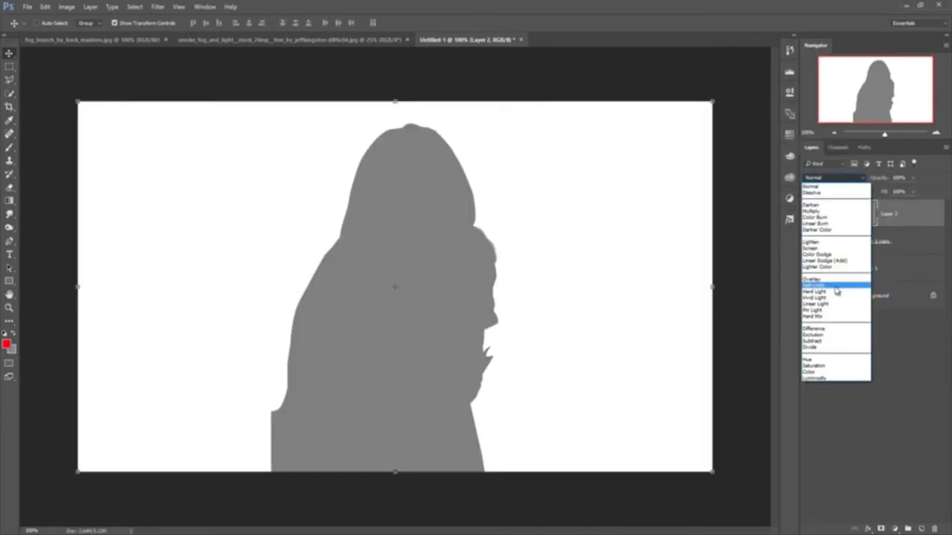
click(834, 287)
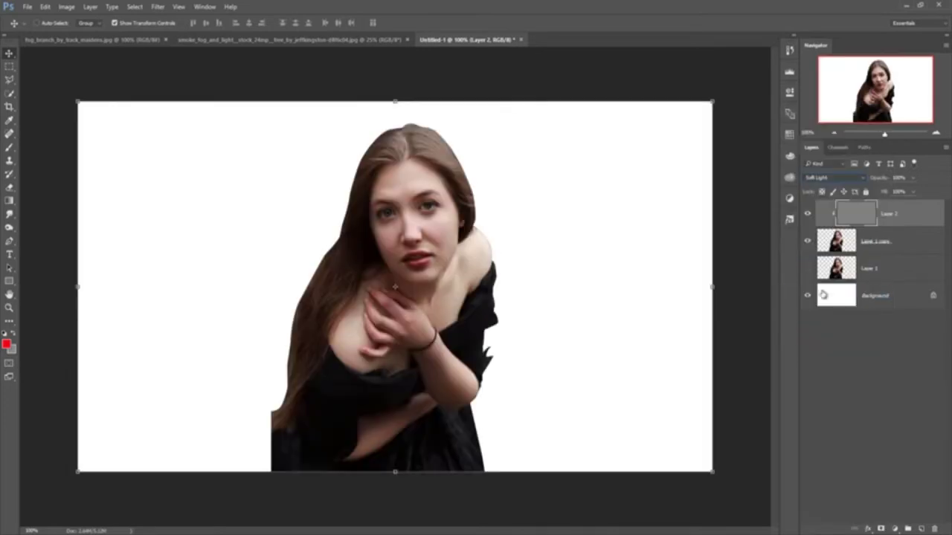
click(8, 227)
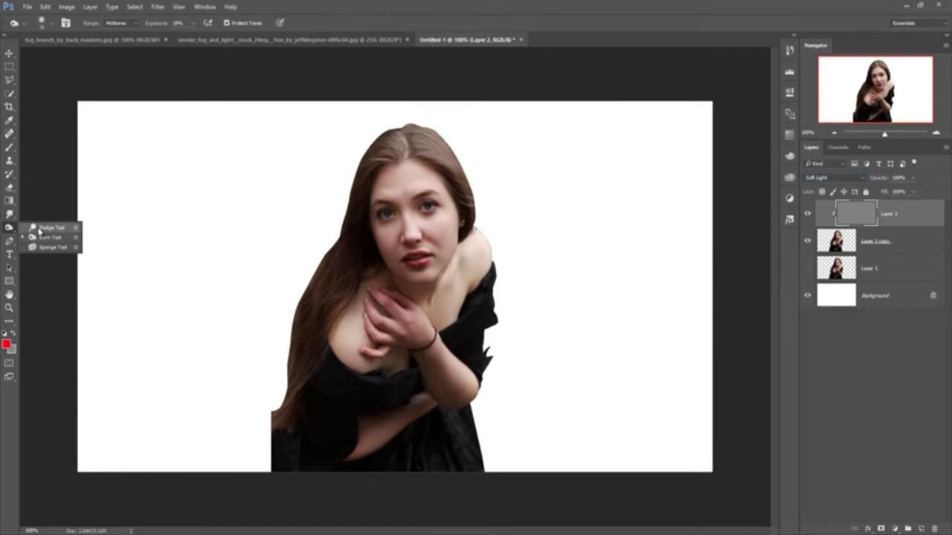
Select the Dodge tool and zoom in across her neck, chest, hands and arms
click(39, 229)
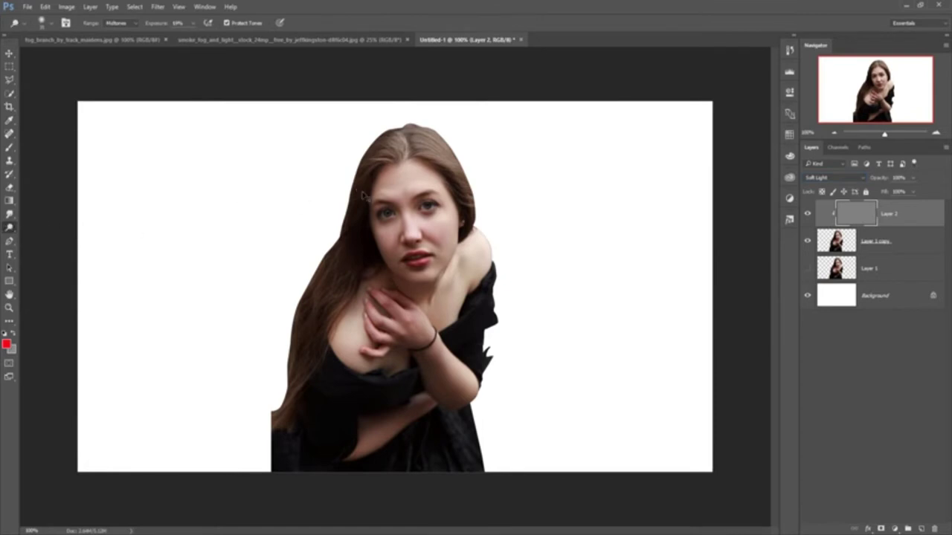
scroll(363, 196, up, 2)
scroll(364, 198, up, 3)
scroll(382, 191, up, 2)
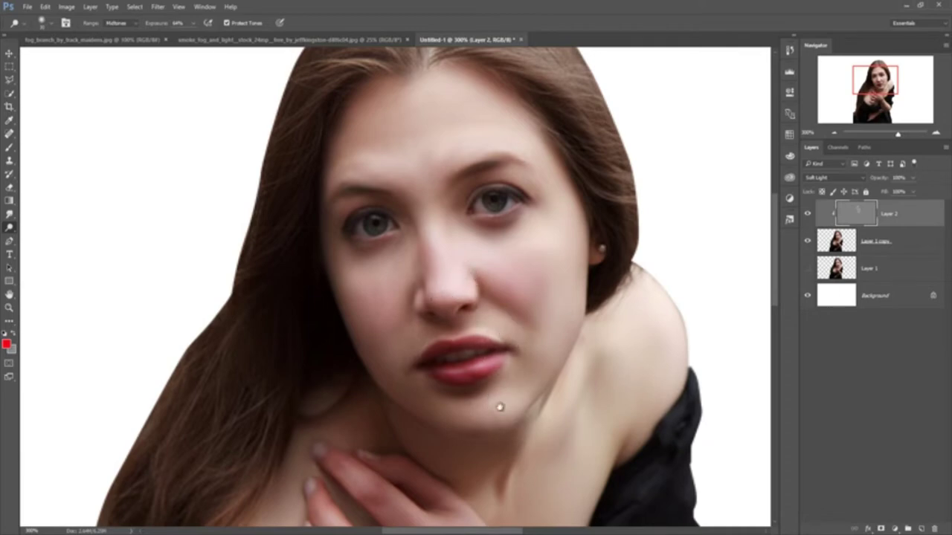
scroll(476, 387, up, 2)
drag(453, 363, 386, 269)
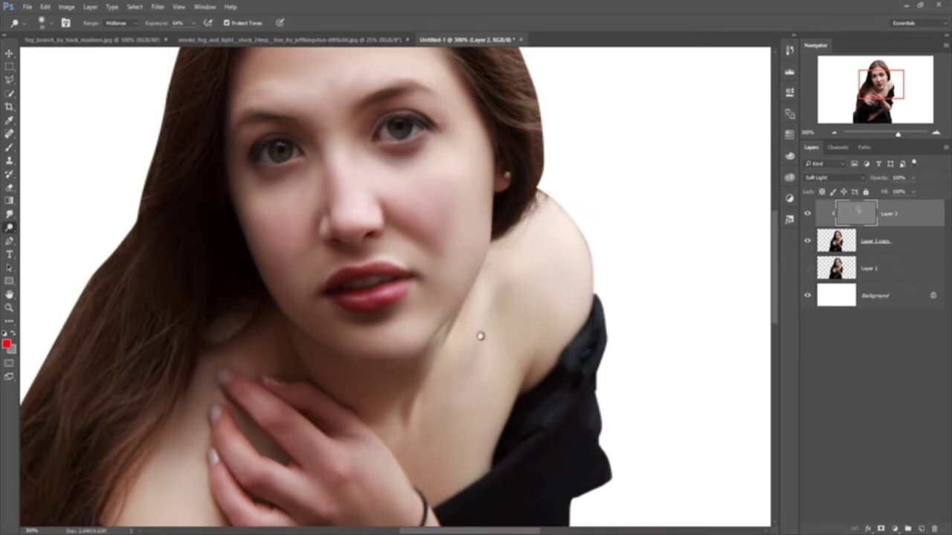
drag(480, 334, 505, 171)
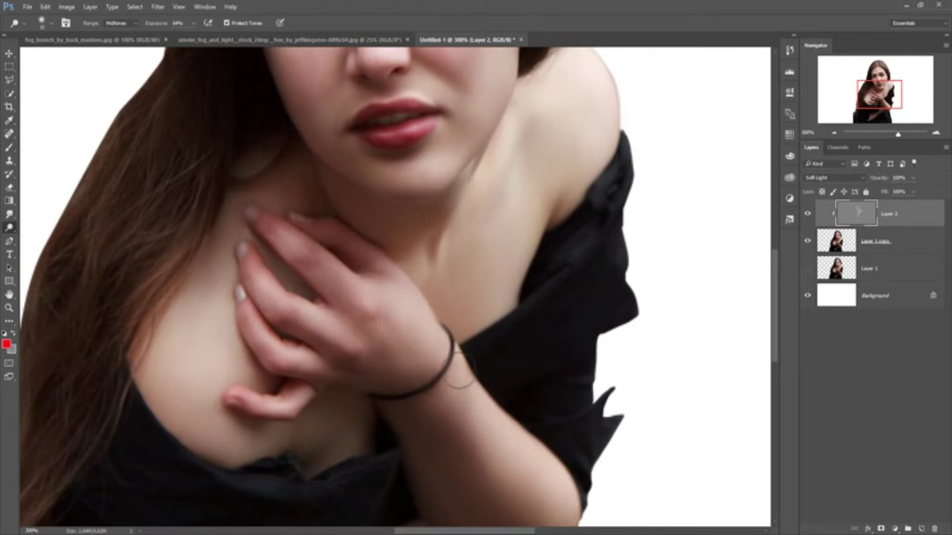
drag(570, 485, 548, 418)
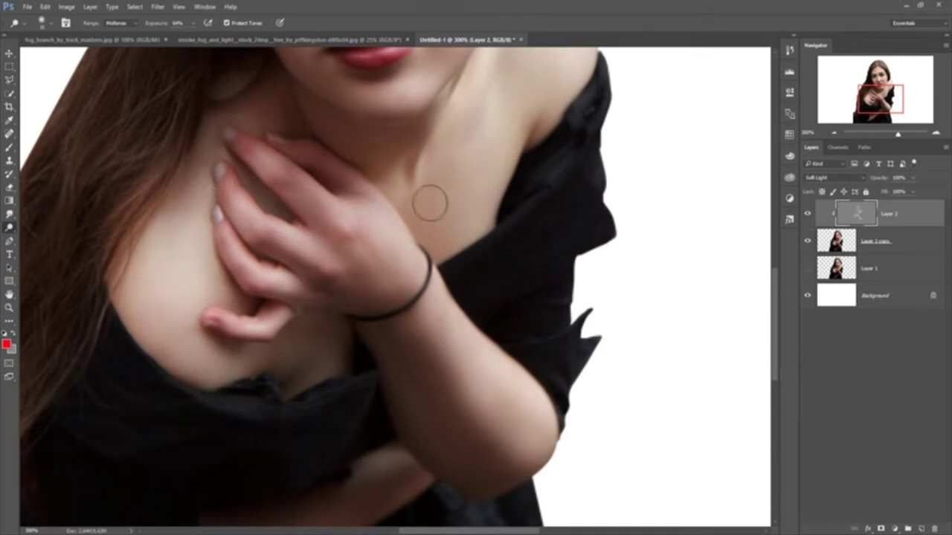
Dodge the forearm highlights up toward the elbow, then fit the image on screen
scroll(424, 296, down, 4)
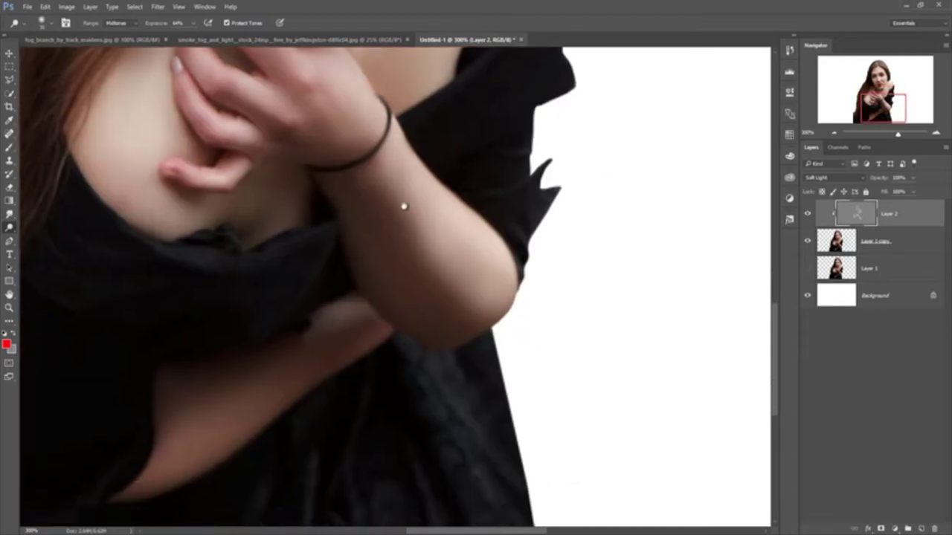
drag(303, 382, 102, 467)
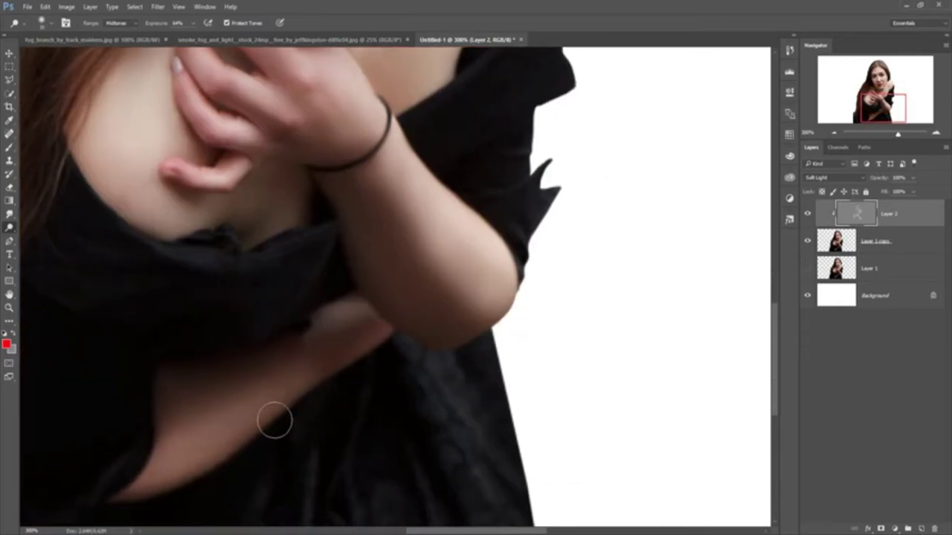
mouse_move(322, 374)
mouse_down()
mouse_move(347, 329)
mouse_move(206, 389)
mouse_move(169, 418)
mouse_move(360, 323)
mouse_move(149, 431)
mouse_move(331, 334)
mouse_move(382, 389)
mouse_up()
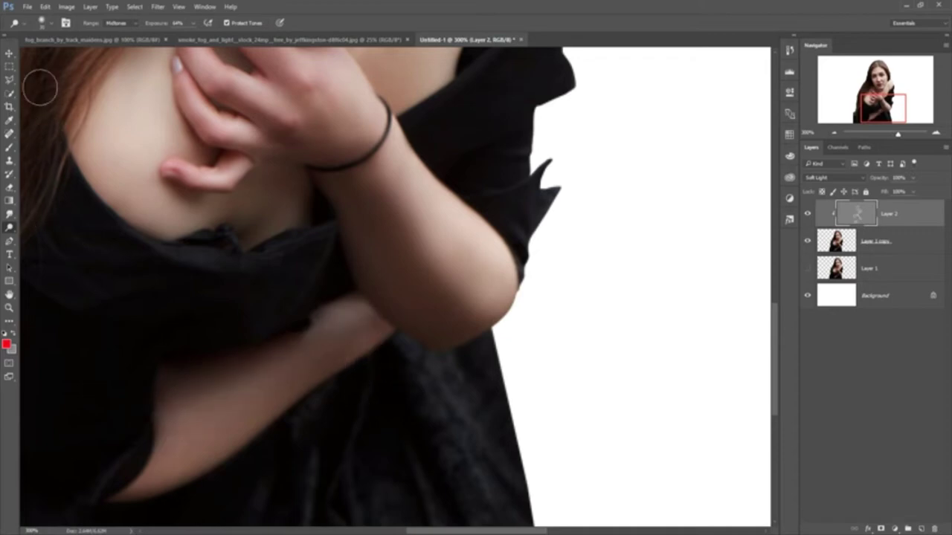
click(9, 54)
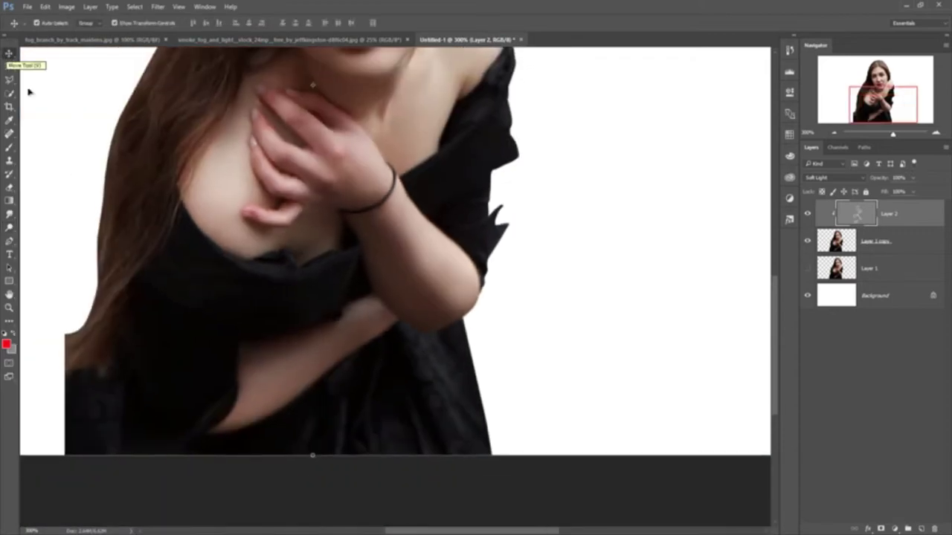
key(ctrl+0)
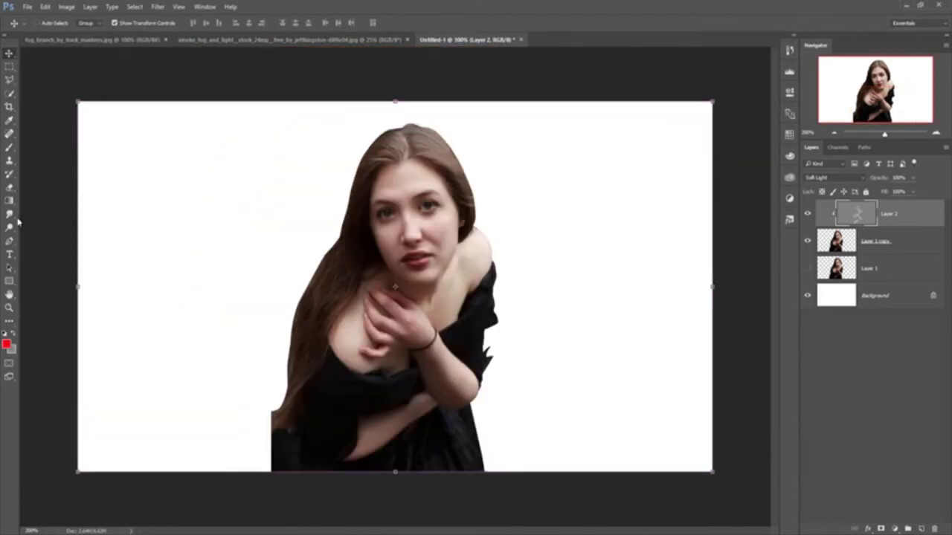
Swap the Dodge tool for the Burn tool to darken shadows on the grey layer
right_click(14, 228)
click(45, 226)
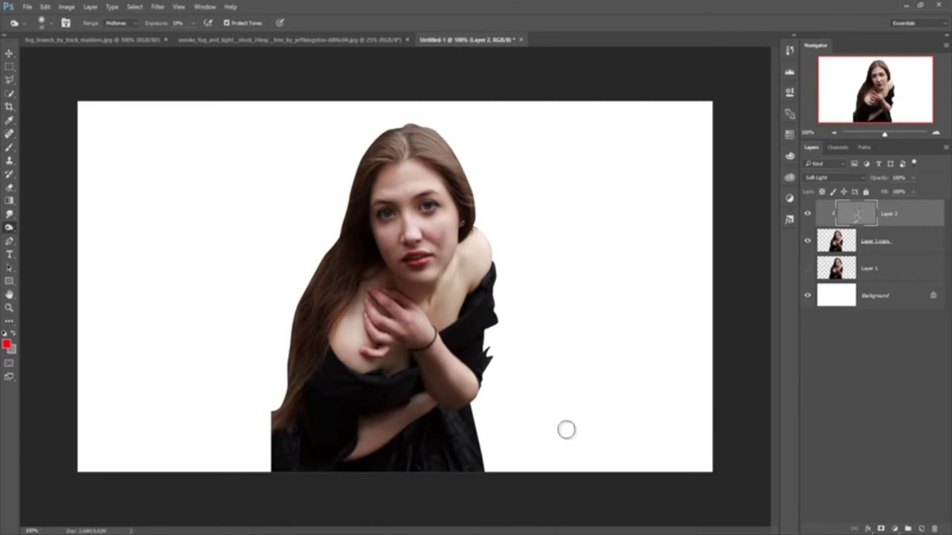
right_click(13, 231)
click(45, 234)
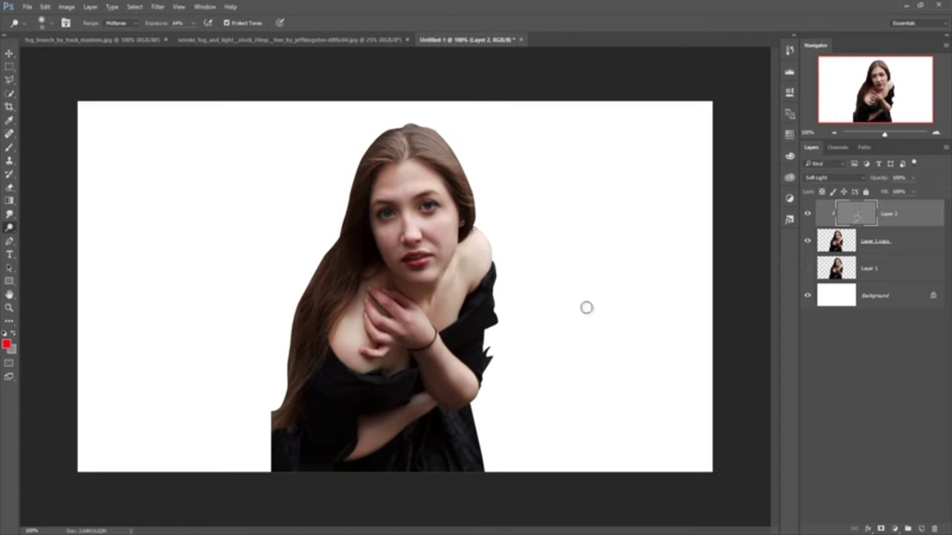
Reselect Layer 2, hide the white Background, and stamp all visible layers into Layer 3
key(v)
click(876, 241)
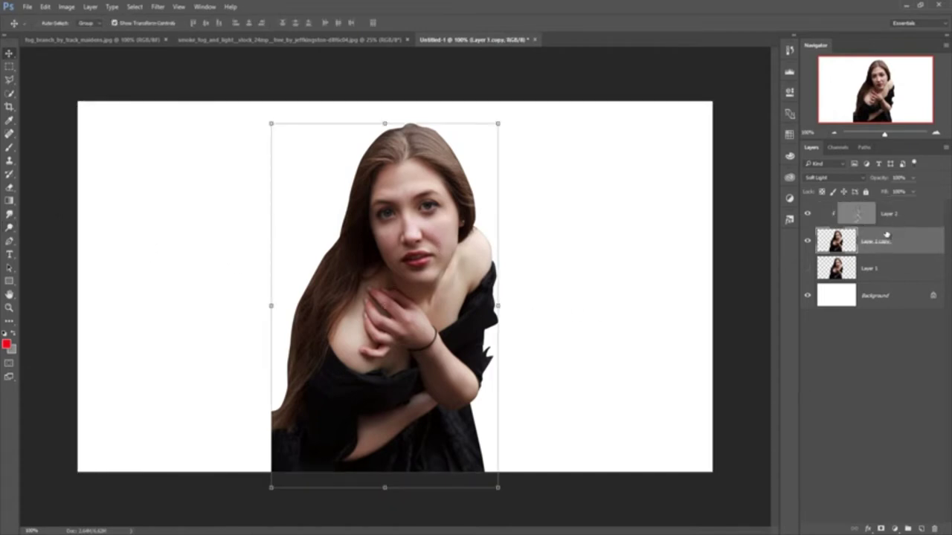
key(alt+bracketright)
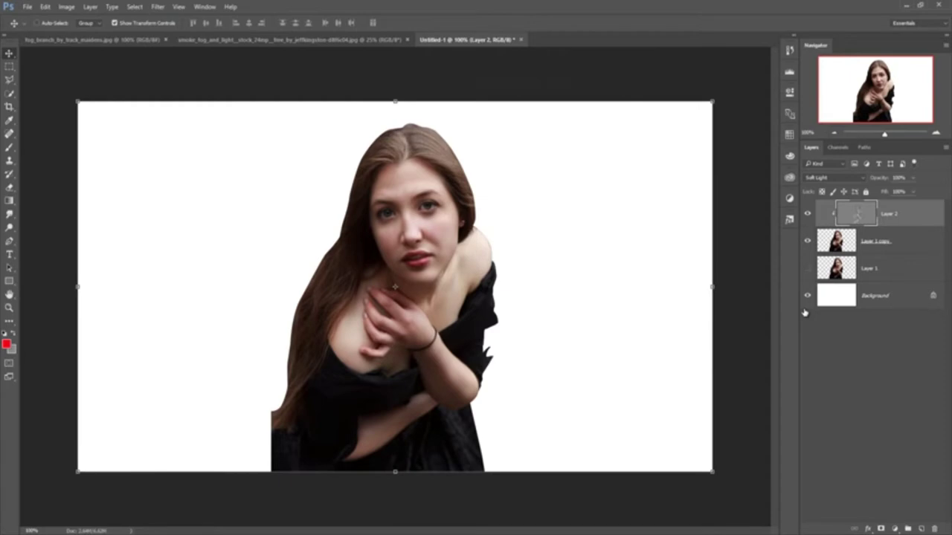
click(807, 295)
key(shift+ctrl+alt+e)
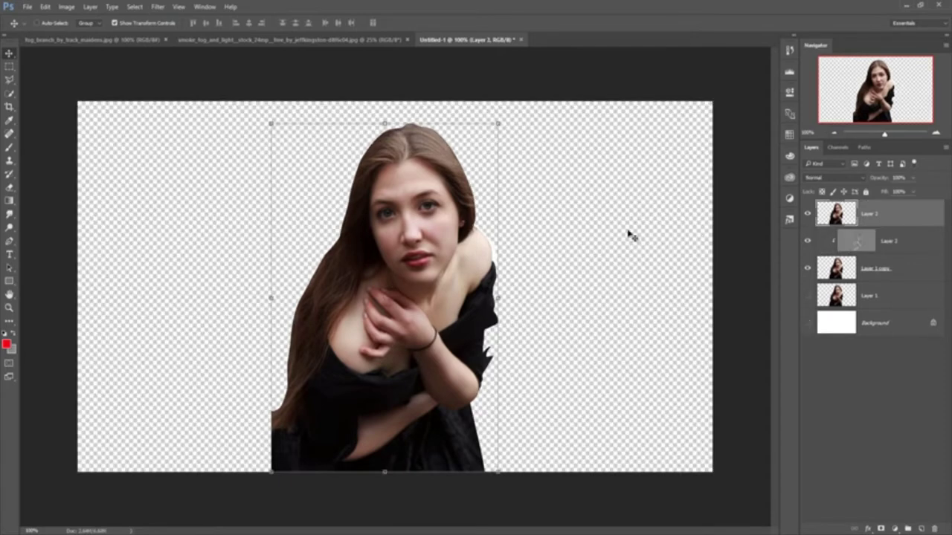
Switch to the Smudge Tool with the Textured Smudge Brush preset
click(12, 216)
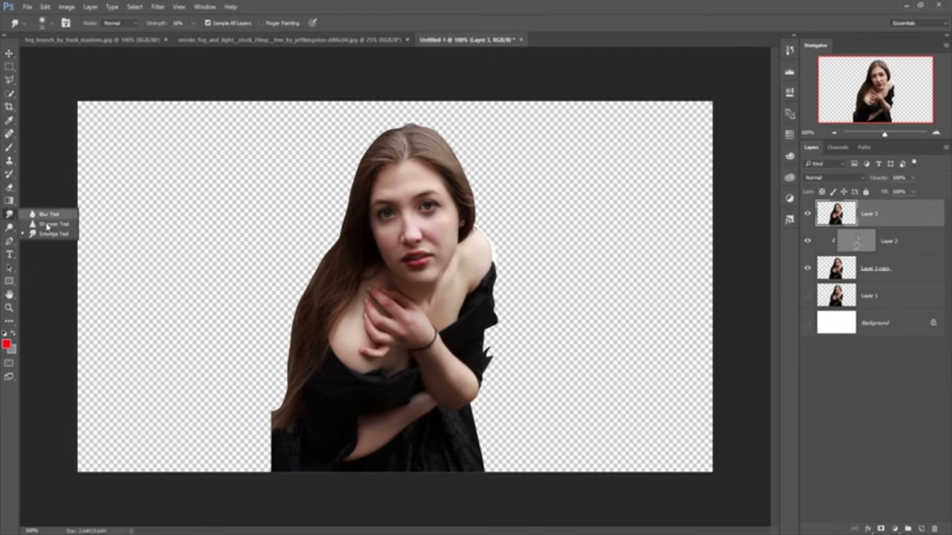
click(48, 233)
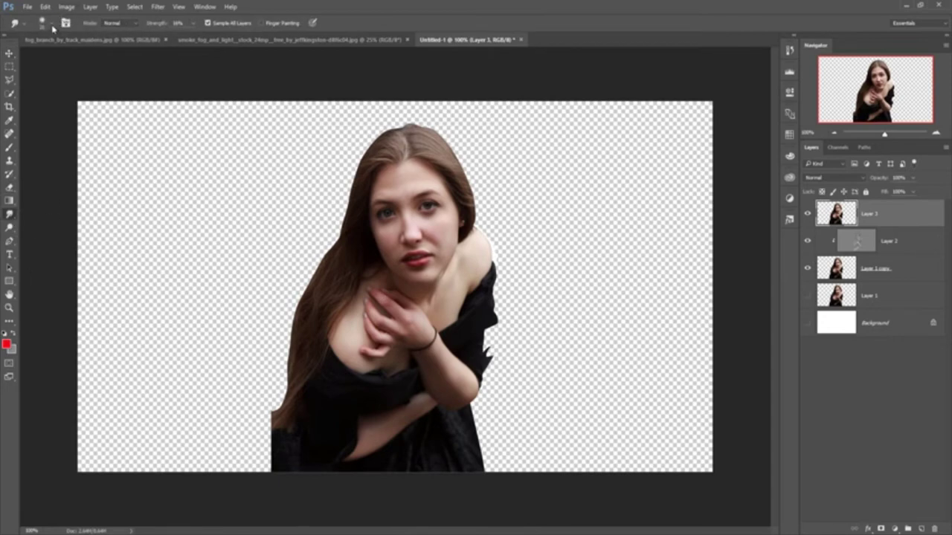
click(53, 25)
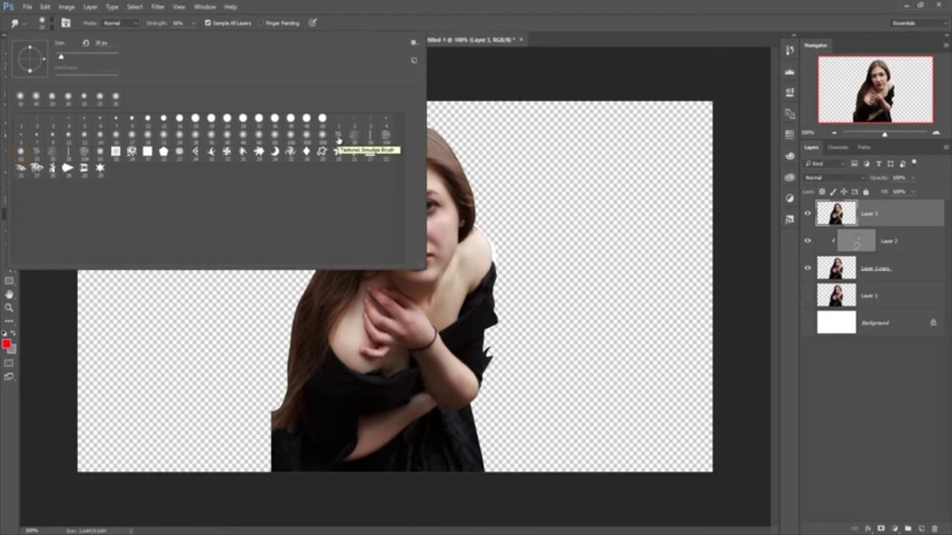
click(338, 138)
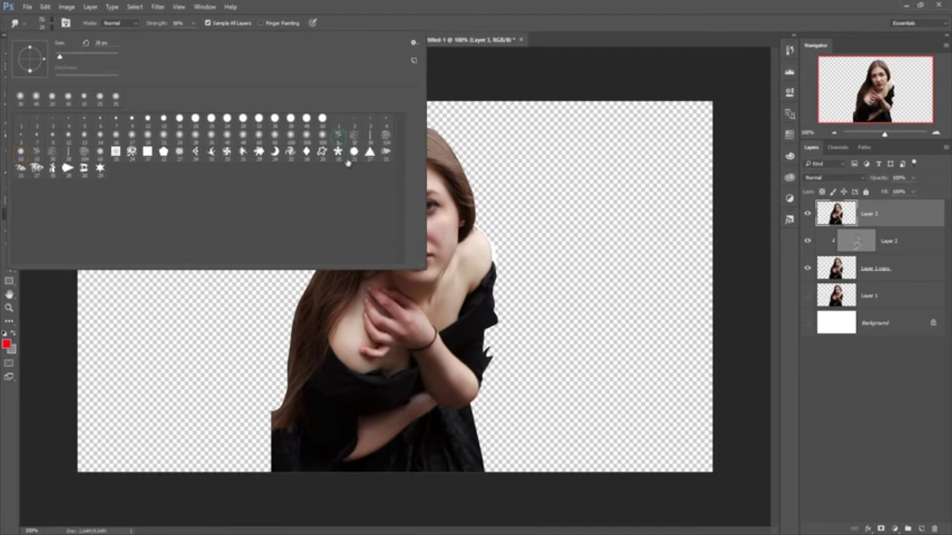
click(566, 4)
Test-smear the hair edge on a duplicate of Layer 3 after adjusting strength, then merge the copy down
key(ctrl+j)
scroll(405, 163, up, 3)
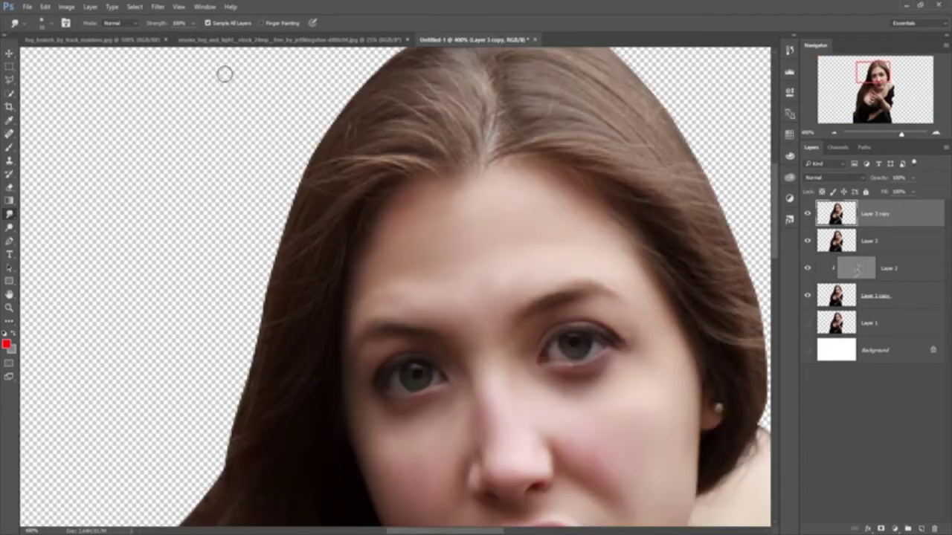
drag(193, 23, 192, 39)
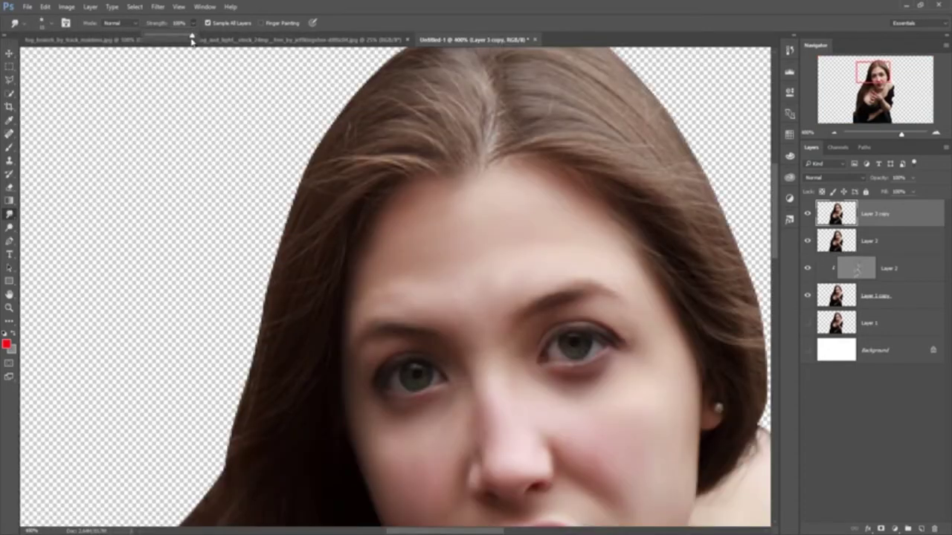
click(383, 148)
drag(363, 142, 344, 149)
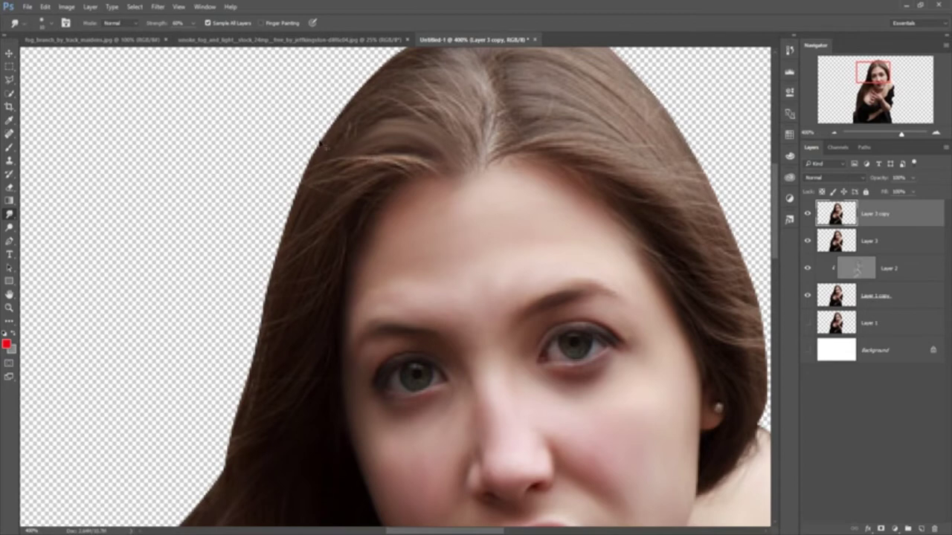
key(ctrl+e)
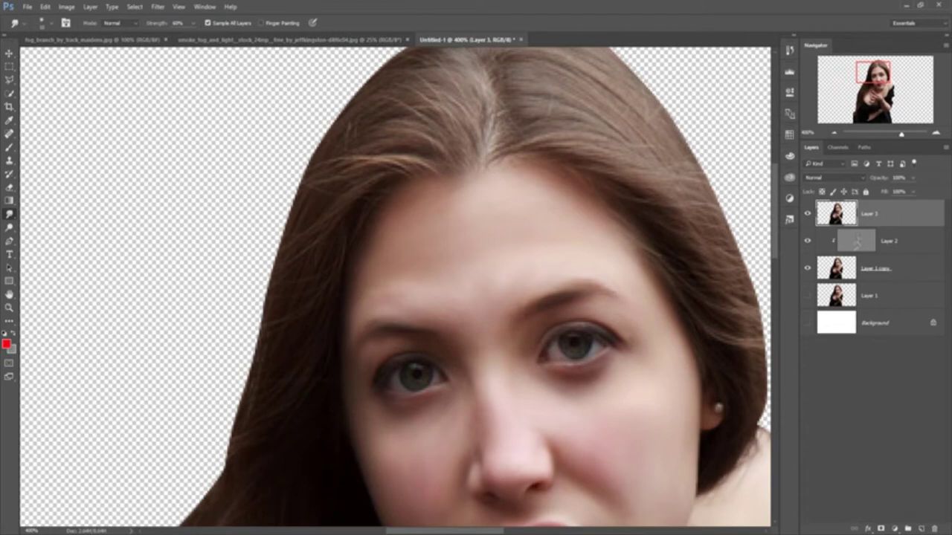
Duplicate Layer 3, hide the original, and smudge the right hair edge into wispy strands
right_click(882, 216)
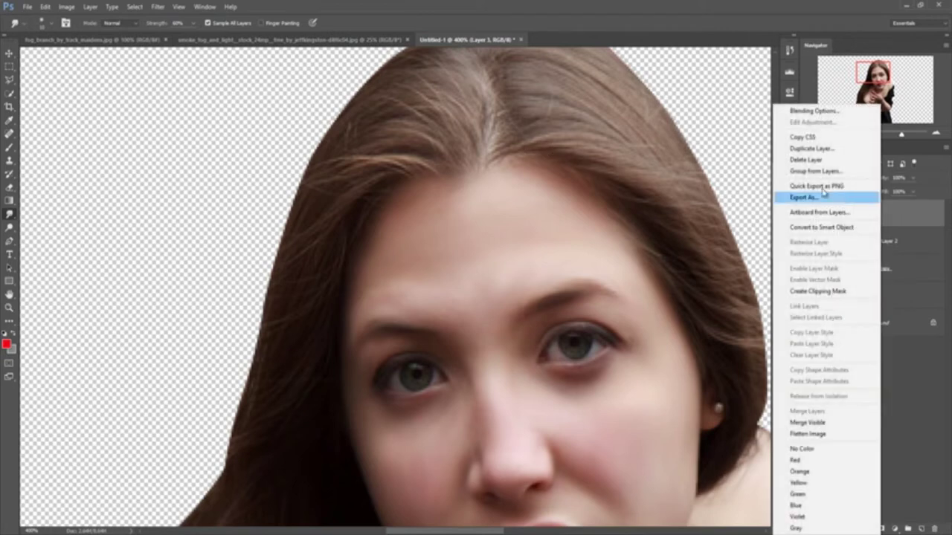
click(811, 151)
click(563, 168)
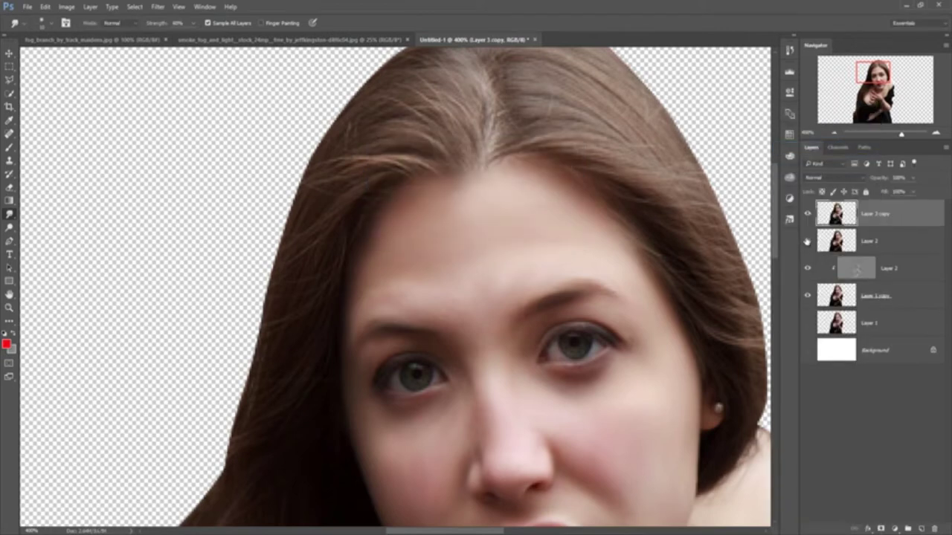
click(807, 242)
drag(756, 232, 697, 189)
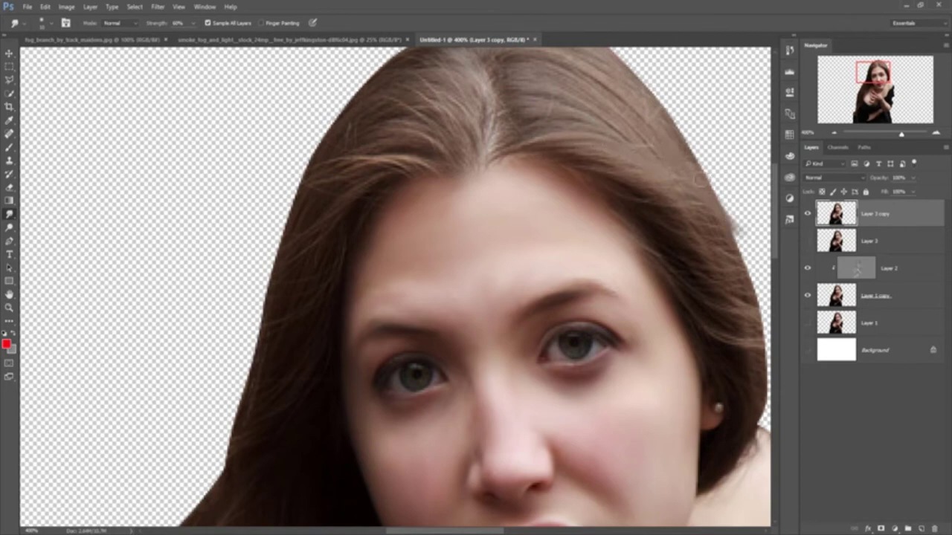
drag(777, 315, 726, 246)
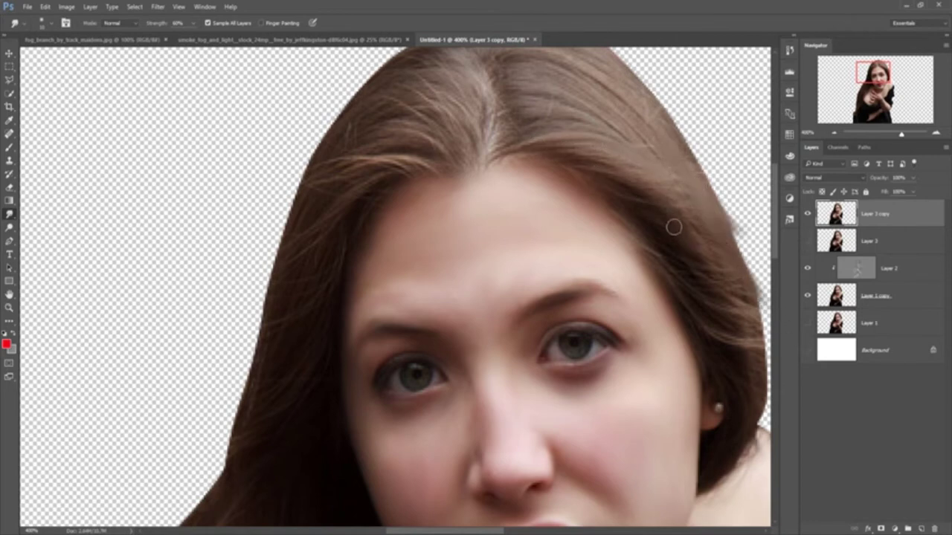
mouse_move(743, 320)
mouse_down()
mouse_move(677, 257)
mouse_move(766, 327)
mouse_up()
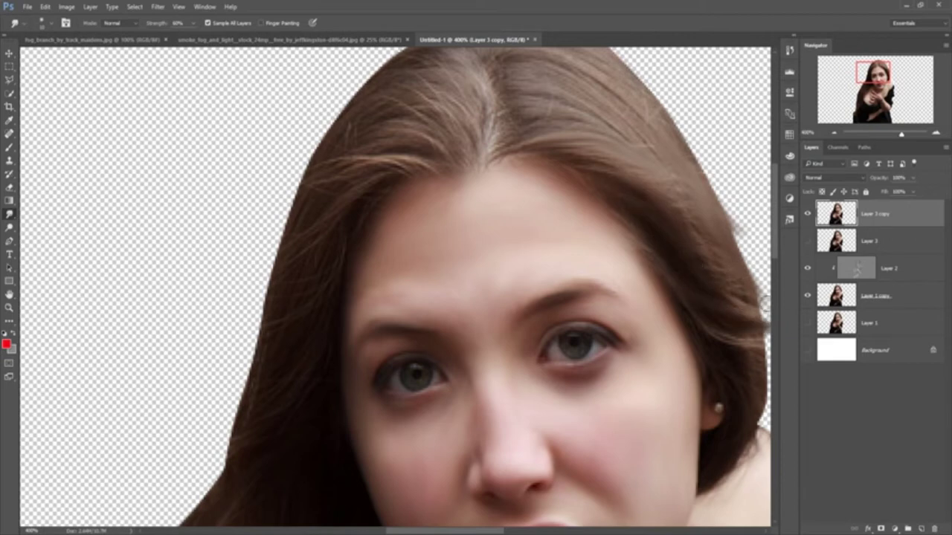
drag(697, 302, 763, 349)
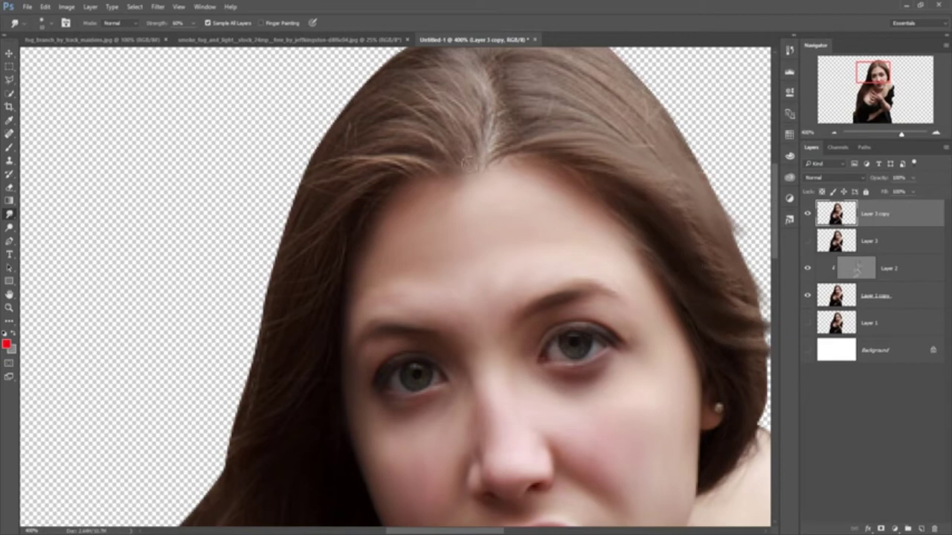
Blend the left hairline and darken the left hair edge along the hair-skin boundary
mouse_move(445, 127)
mouse_down()
mouse_move(371, 159)
mouse_move(310, 222)
mouse_up()
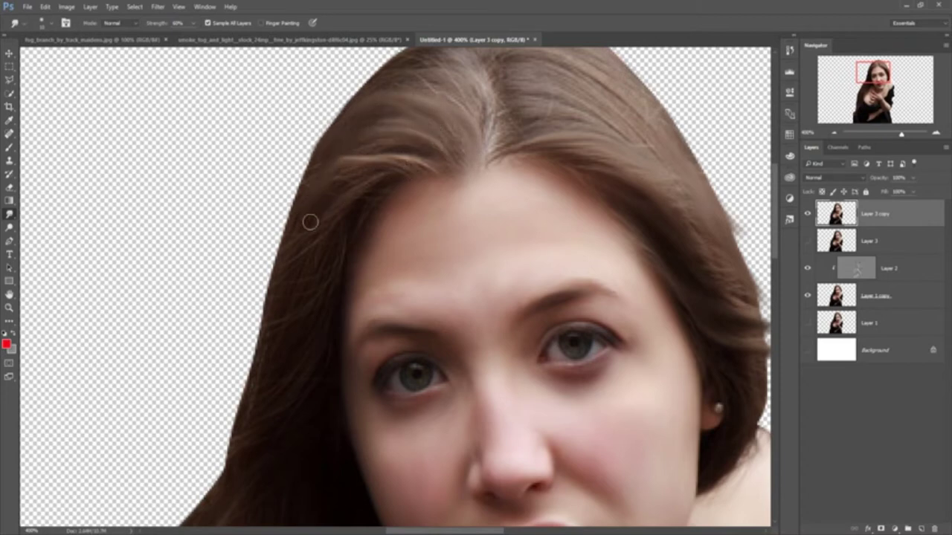
drag(428, 170, 380, 180)
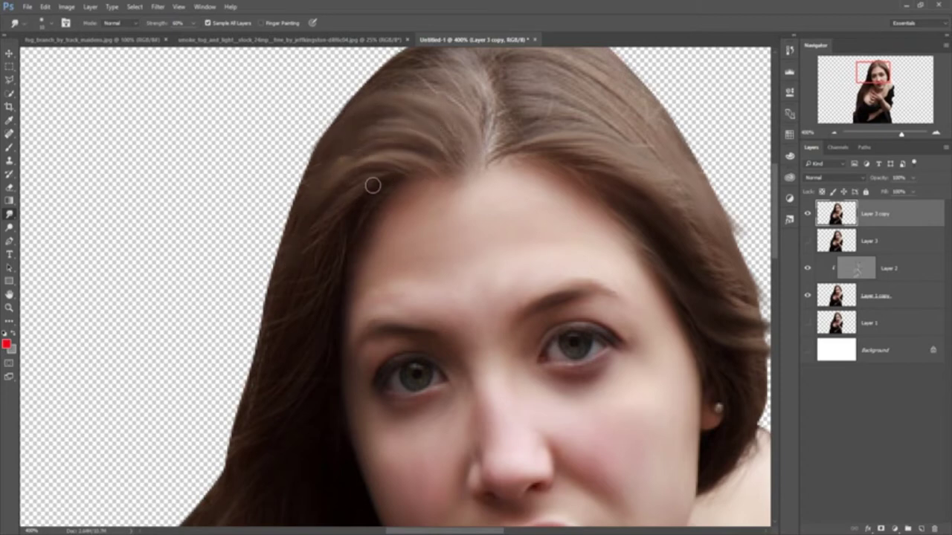
drag(335, 219, 264, 291)
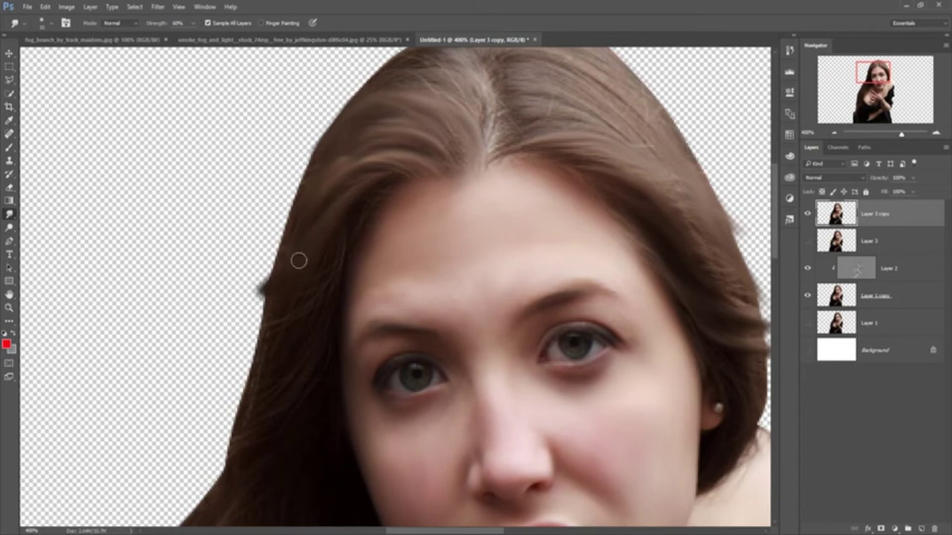
mouse_move(274, 494)
mouse_down()
mouse_move(352, 319)
mouse_move(372, 223)
mouse_up()
drag(230, 394, 182, 483)
mouse_move(301, 261)
mouse_down()
mouse_move(170, 472)
mouse_move(229, 442)
mouse_move(173, 513)
mouse_up()
drag(379, 263, 431, 155)
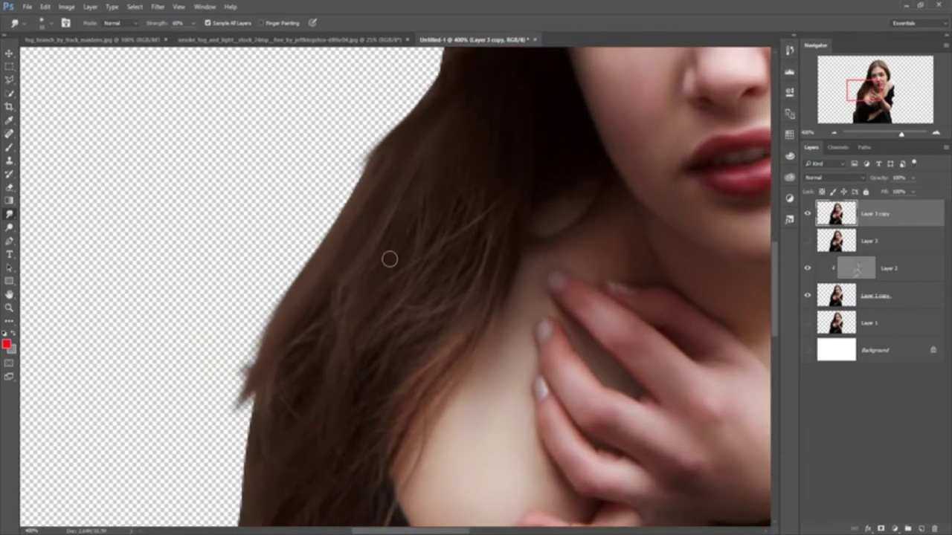
drag(400, 424, 454, 320)
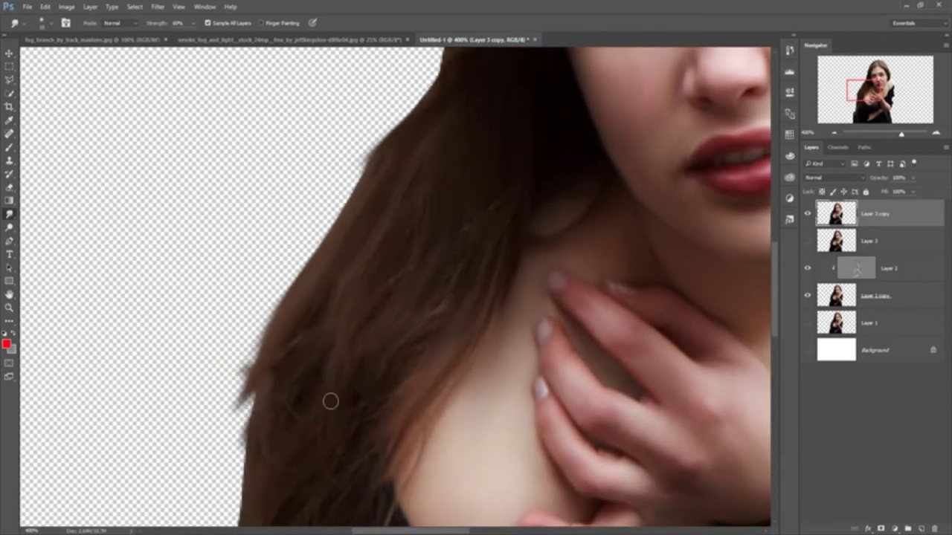
mouse_move(342, 456)
mouse_down()
mouse_move(366, 315)
mouse_move(393, 297)
mouse_move(392, 350)
mouse_move(250, 453)
mouse_move(244, 491)
mouse_up()
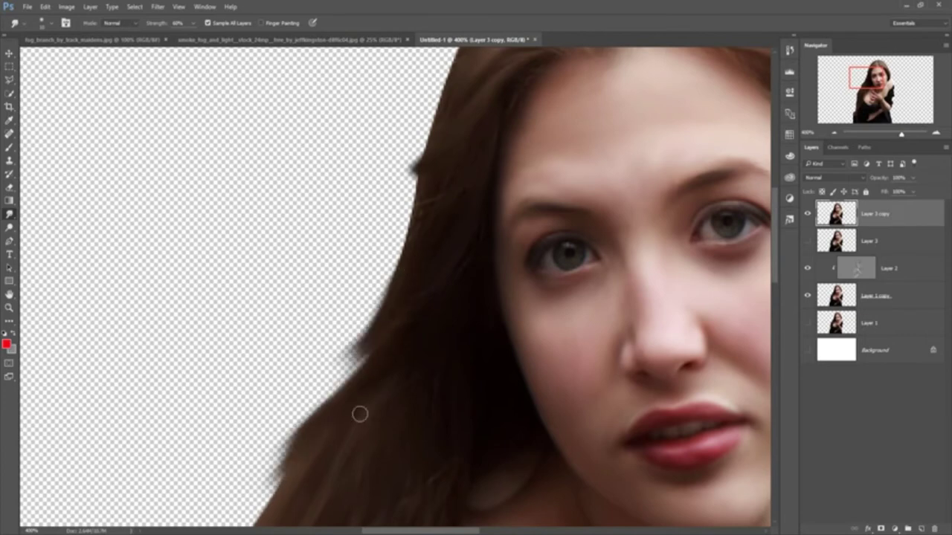
drag(360, 412, 293, 534)
Smooth the top-right hair outline and pull more wisps along the right and left edges
scroll(429, 225, down, 3)
scroll(399, 100, down, 5)
mouse_move(399, 100)
mouse_down()
mouse_move(307, 357)
mouse_move(392, 345)
mouse_move(283, 491)
mouse_move(361, 404)
mouse_up()
scroll(198, 340, up, 5)
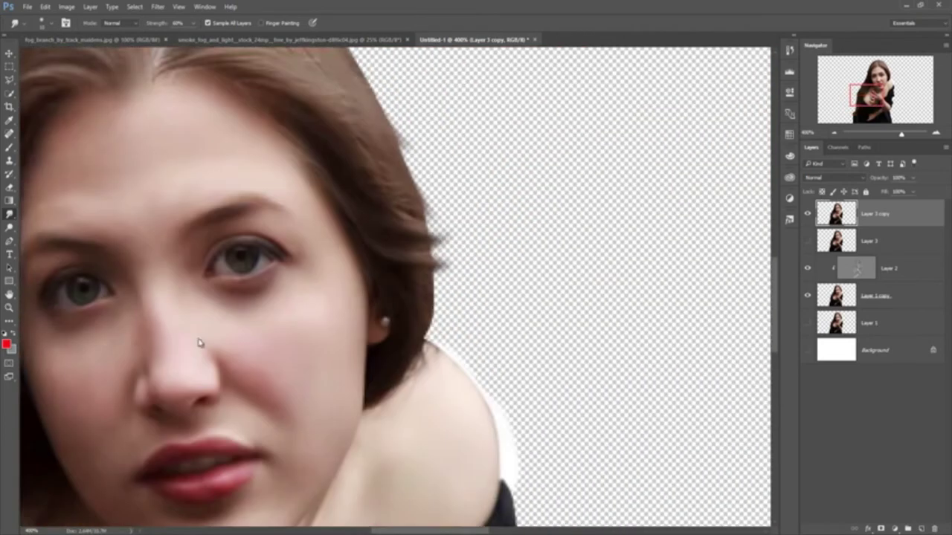
scroll(230, 297, up, 3)
drag(416, 333, 451, 312)
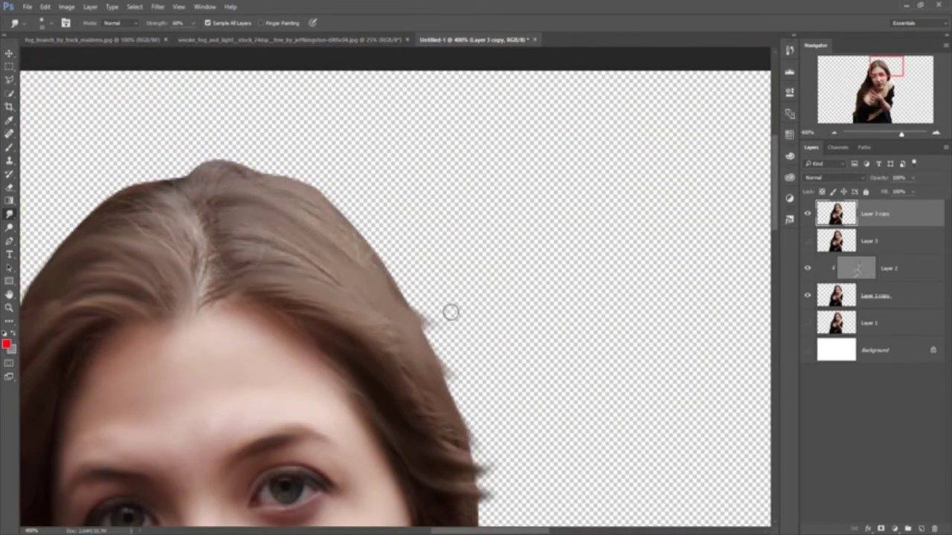
mouse_move(203, 188)
mouse_down()
mouse_move(350, 201)
mouse_move(386, 258)
mouse_move(401, 337)
mouse_up()
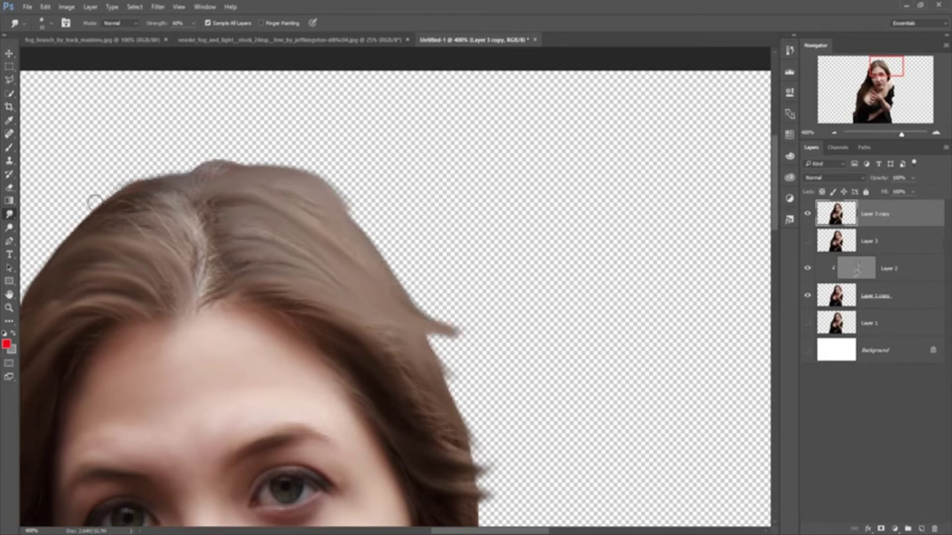
drag(179, 178, 22, 293)
mouse_move(57, 256)
mouse_down()
mouse_move(220, 181)
mouse_move(148, 346)
mouse_up()
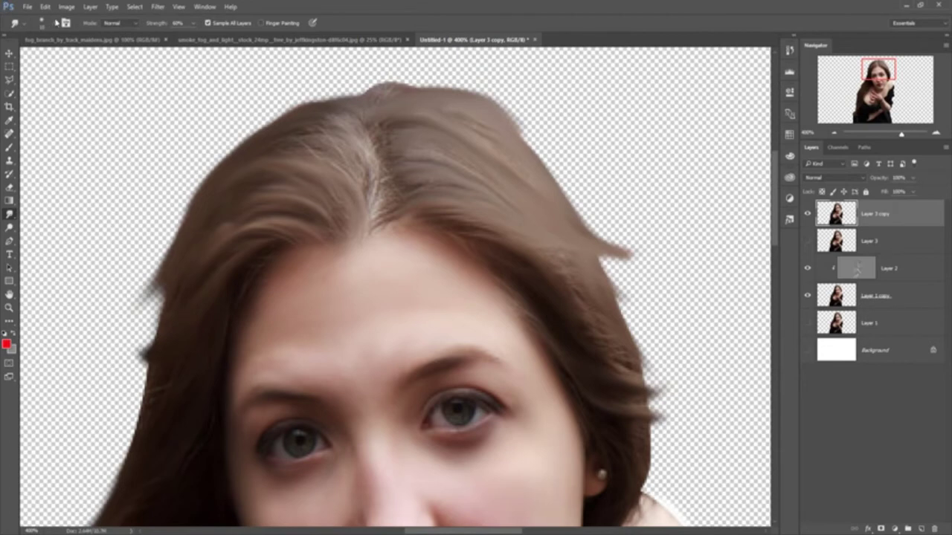
Choose a sampled textured brush tip for the Smudge tool
click(52, 25)
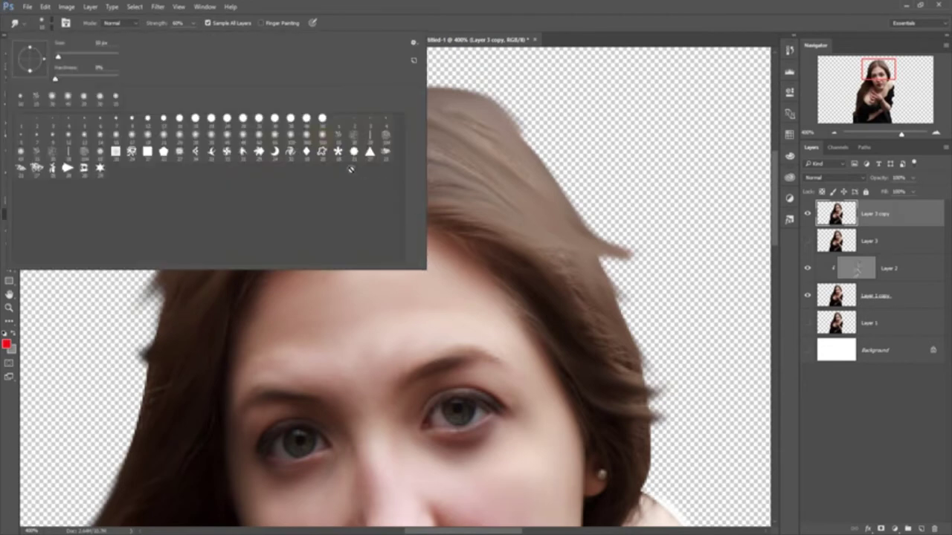
click(69, 153)
click(521, 4)
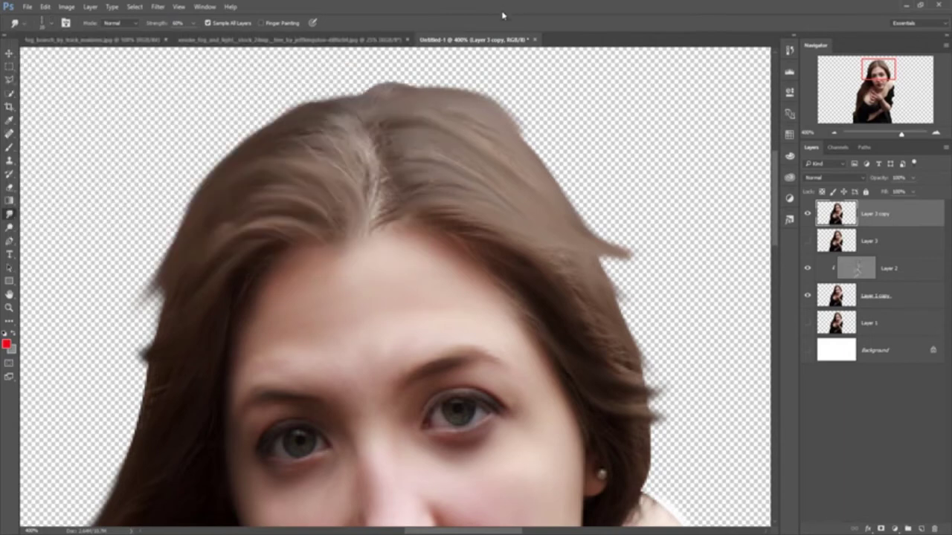
right_click(335, 116)
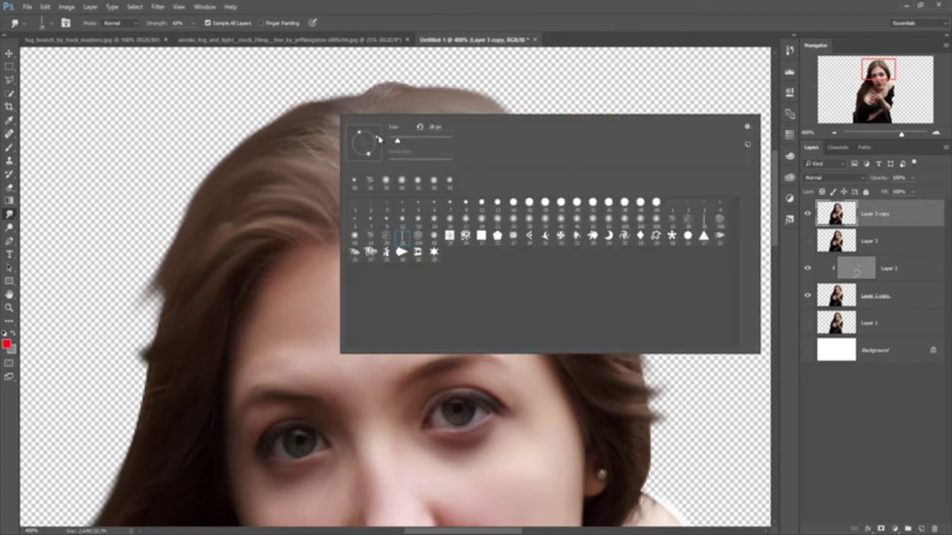
click(327, 104)
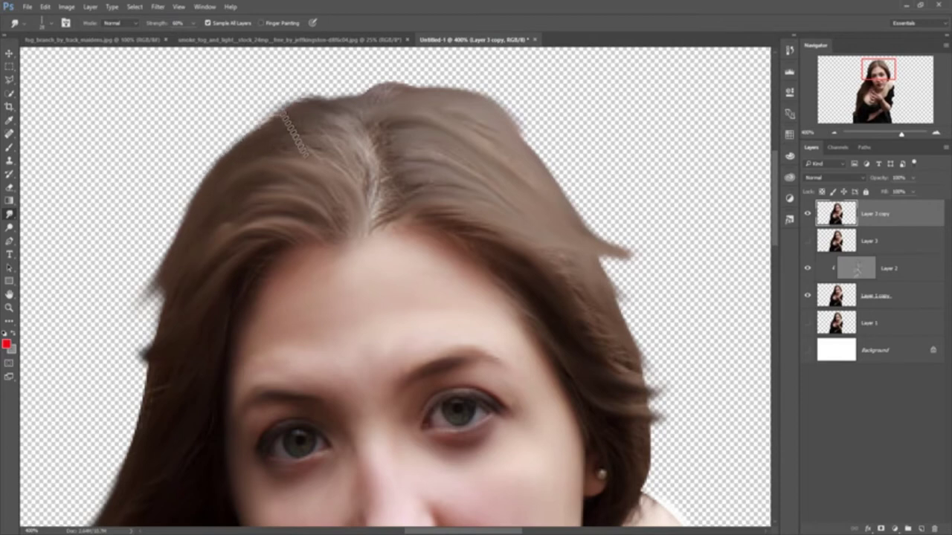
Pull the upper-left and left hair edges outward into wisps
mouse_move(292, 121)
mouse_down()
mouse_move(183, 221)
mouse_move(141, 319)
mouse_up()
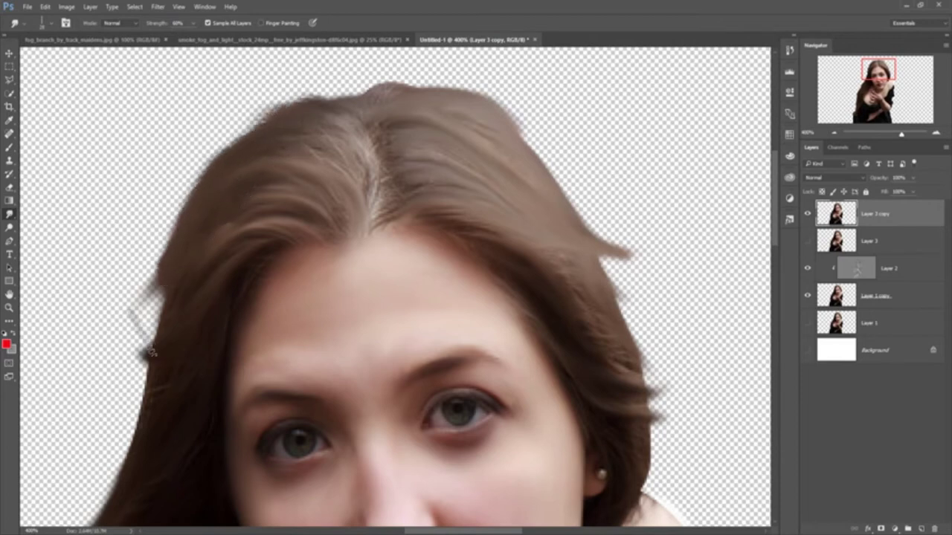
drag(191, 262, 102, 446)
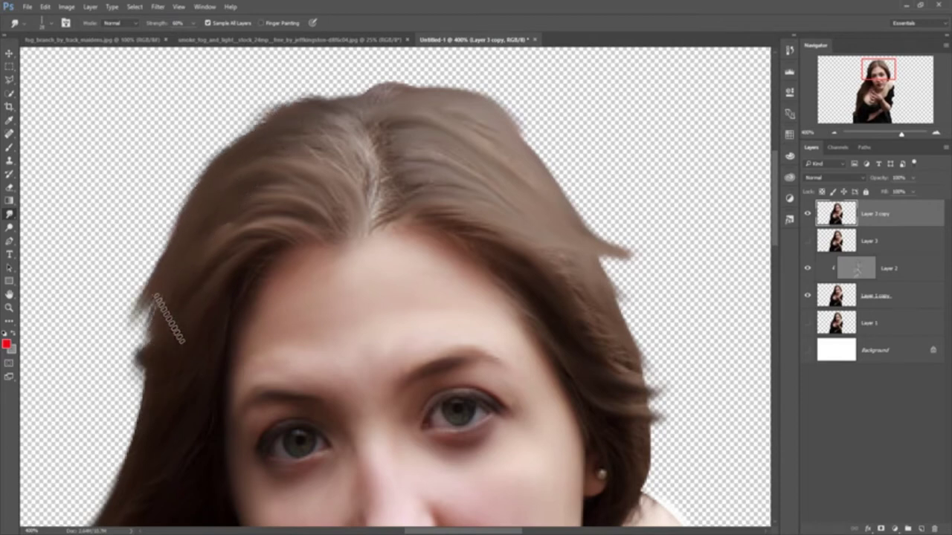
drag(159, 314, 81, 458)
drag(165, 387, 94, 502)
drag(128, 408, 100, 476)
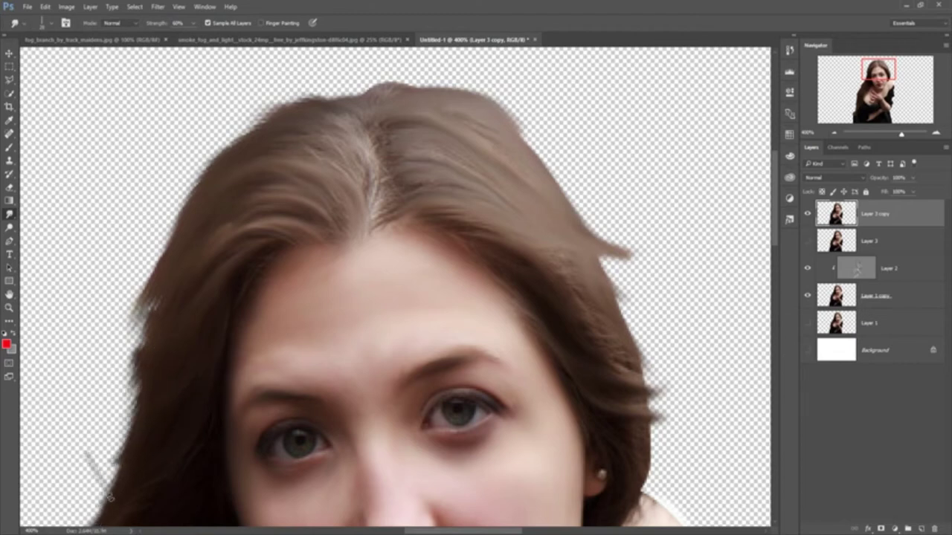
mouse_move(143, 428)
mouse_down()
mouse_move(310, 297)
mouse_move(327, 301)
mouse_move(270, 330)
mouse_move(218, 463)
mouse_up()
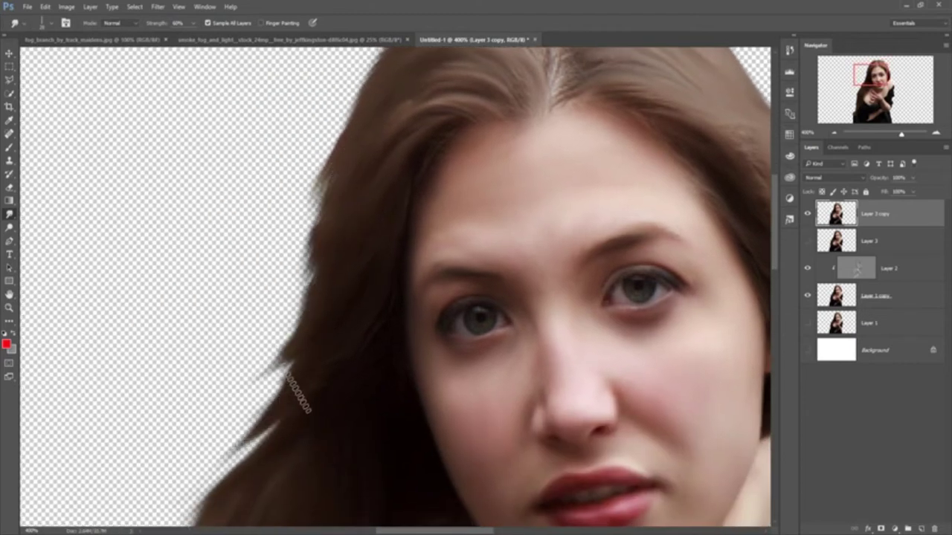
Smudge wisps outward along the lower-left hair near the neck
mouse_move(298, 393)
mouse_down()
mouse_move(275, 476)
mouse_move(364, 276)
mouse_up()
drag(305, 368, 223, 454)
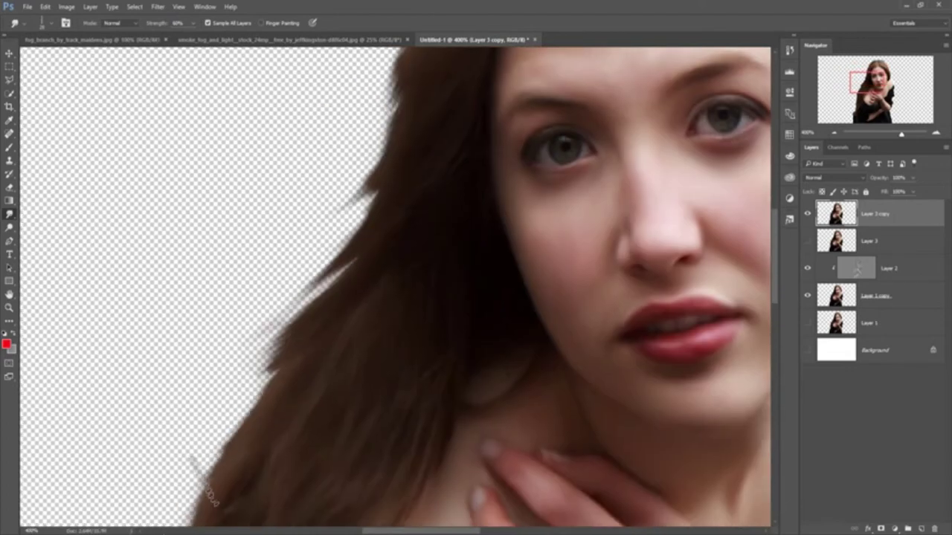
drag(274, 430, 328, 334)
drag(290, 474, 367, 355)
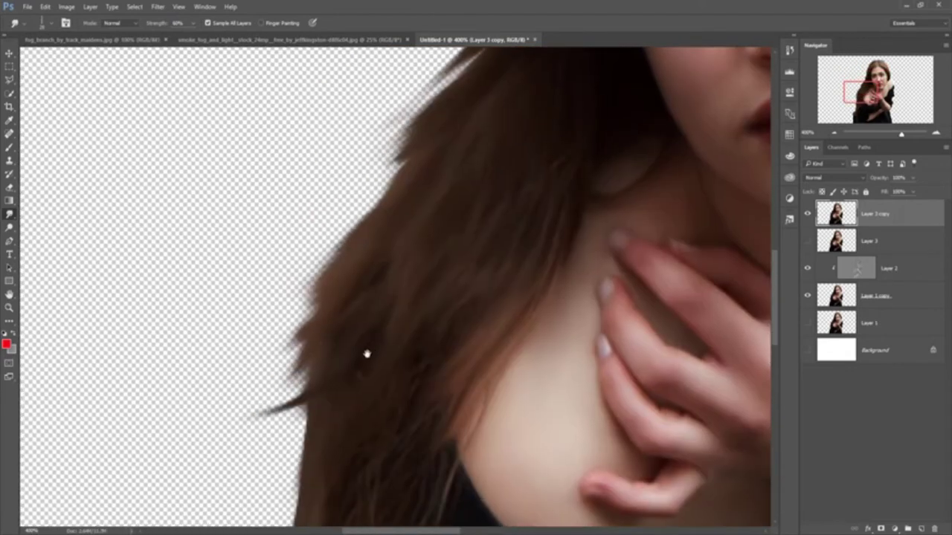
drag(294, 418, 241, 439)
drag(330, 439, 245, 499)
drag(384, 326, 330, 481)
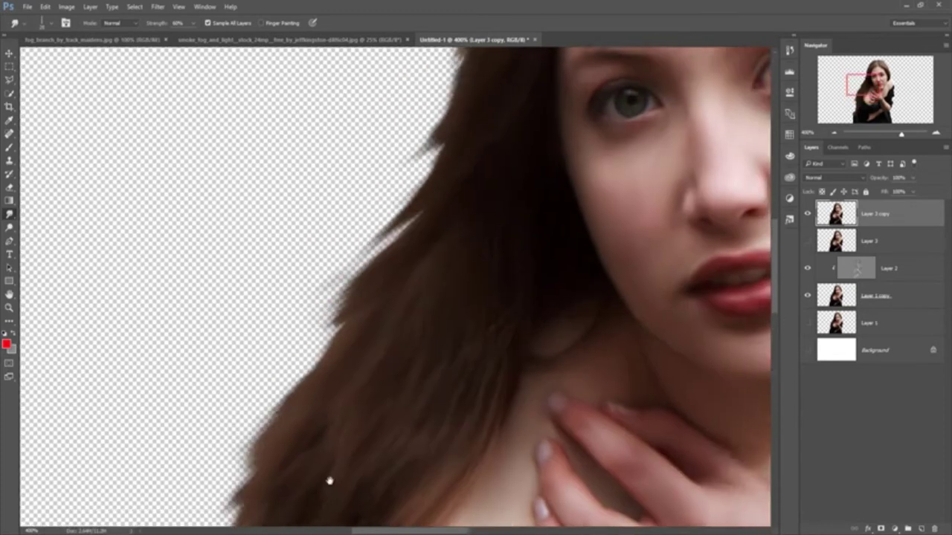
drag(486, 77, 386, 216)
Pull more lower-left wisps and smudge the left edge of the scalp hair outward
drag(417, 171, 253, 446)
drag(343, 415, 238, 498)
drag(423, 310, 352, 532)
drag(379, 289, 335, 432)
drag(433, 260, 342, 357)
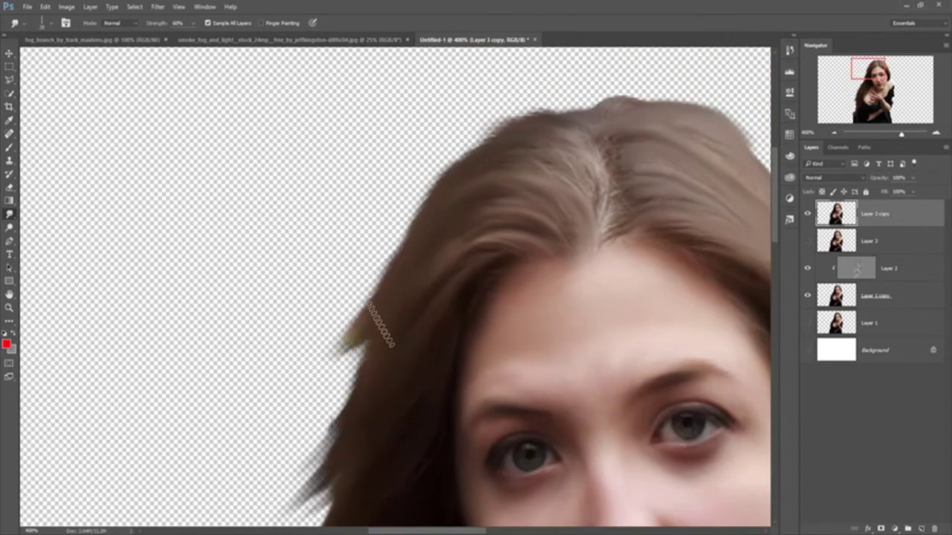
drag(372, 318, 328, 412)
drag(470, 178, 386, 261)
drag(468, 201, 394, 272)
drag(534, 142, 408, 202)
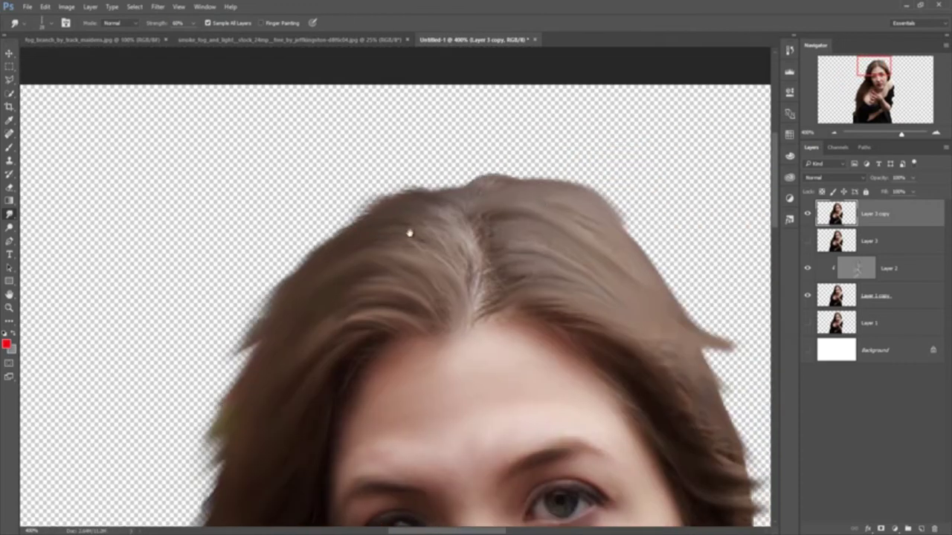
Smudge the right hair edge outward and the top-left hair edge into wisps
right_click(535, 215)
click(570, 179)
drag(632, 238, 728, 387)
drag(714, 297, 751, 409)
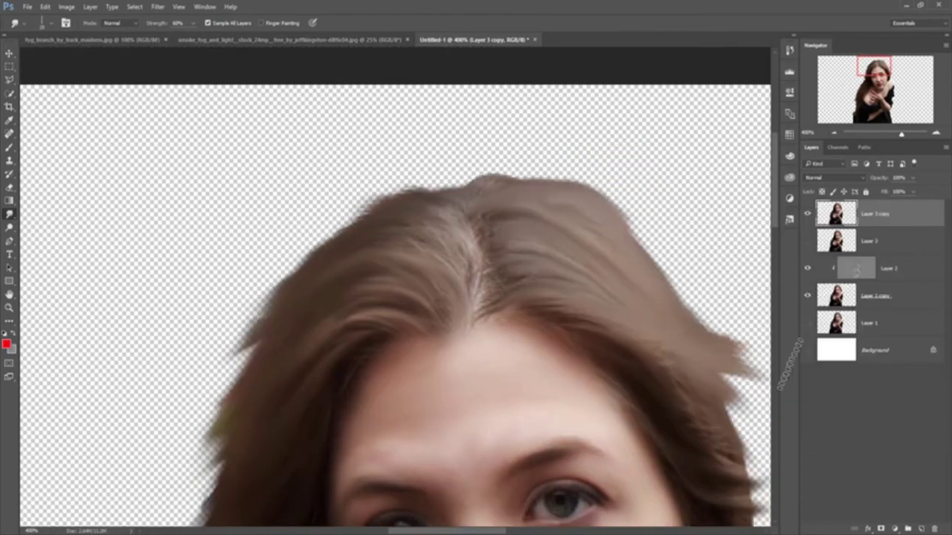
scroll(623, 297, down, 3)
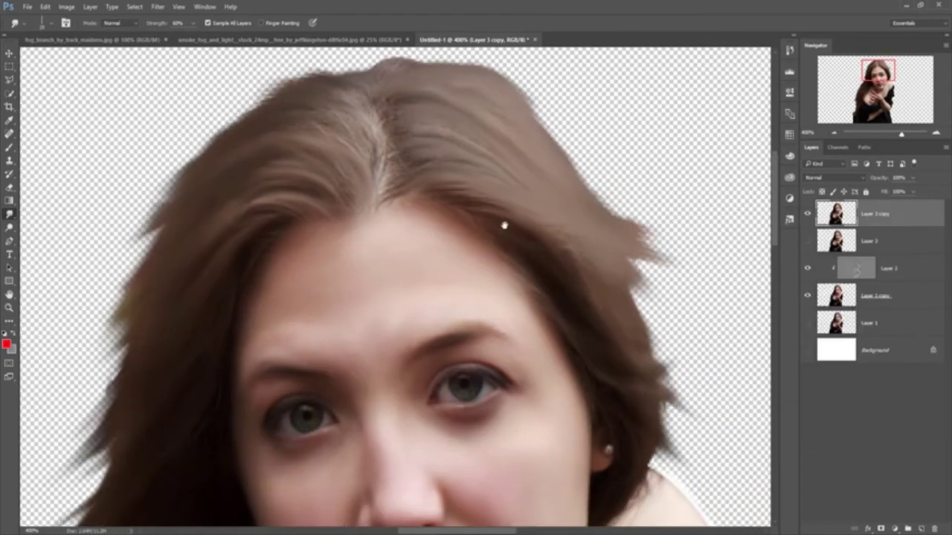
scroll(504, 223, up, 3)
scroll(504, 223, left, 3)
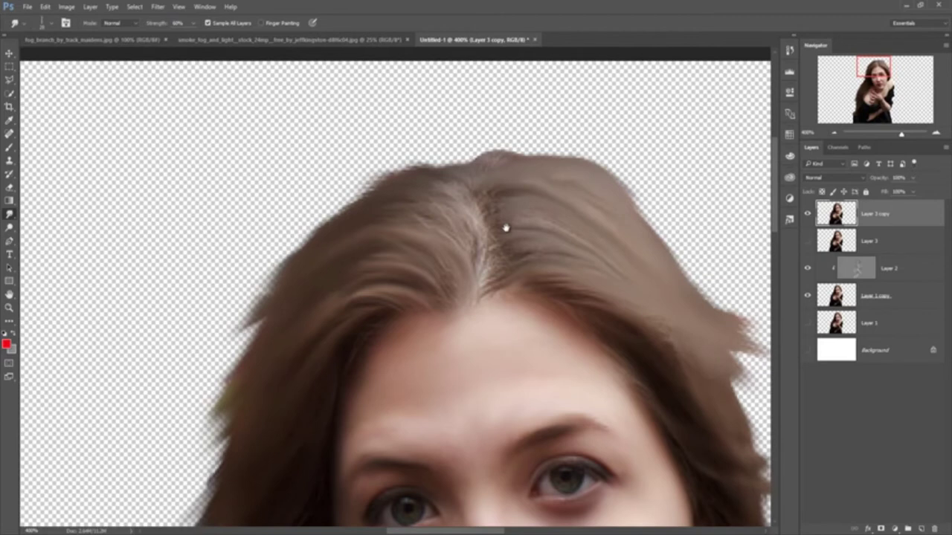
scroll(505, 227, up, 1)
mouse_move(468, 185)
mouse_down()
mouse_move(369, 197)
mouse_move(312, 219)
mouse_up()
mouse_move(476, 216)
mouse_down()
mouse_move(283, 312)
mouse_move(360, 171)
mouse_up()
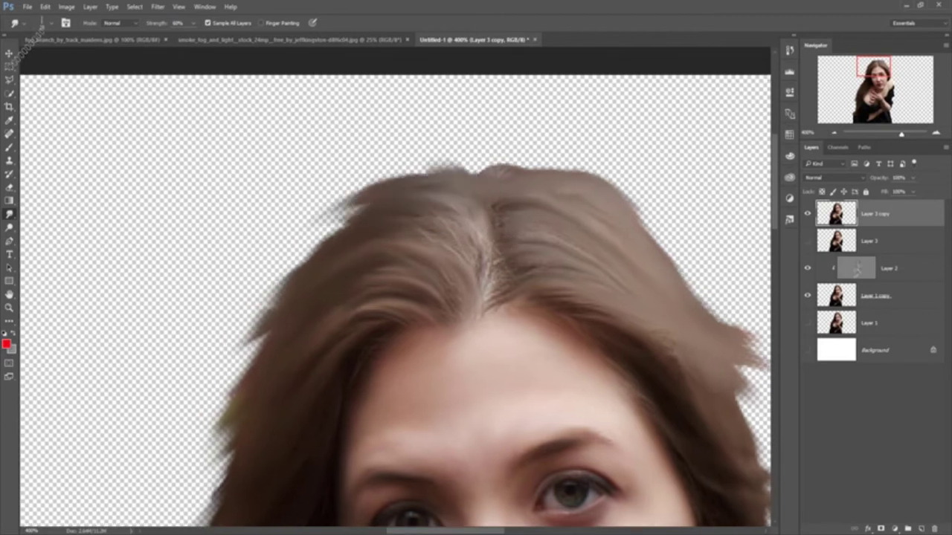
Copy the foggy forest photo into the composite and close its separate document
key(v)
key(ctrl+1)
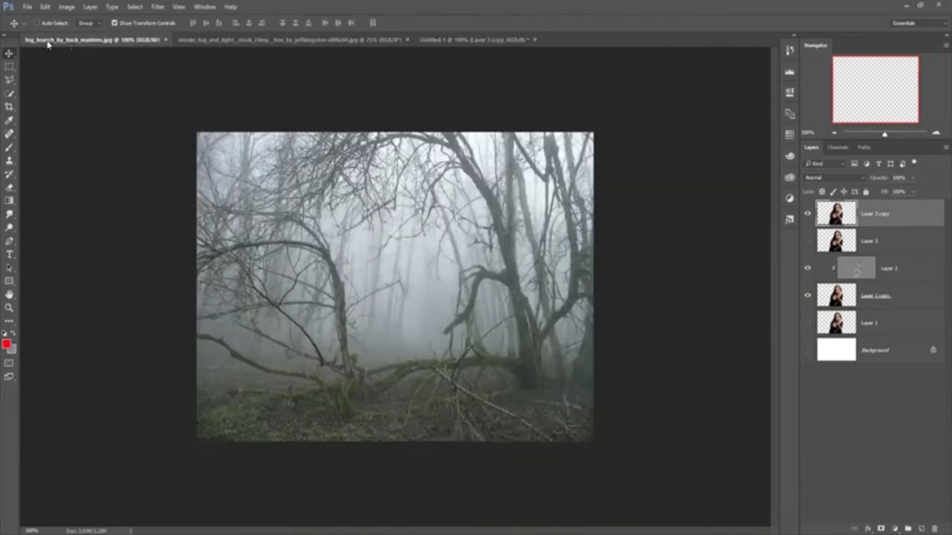
drag(47, 39, 673, 159)
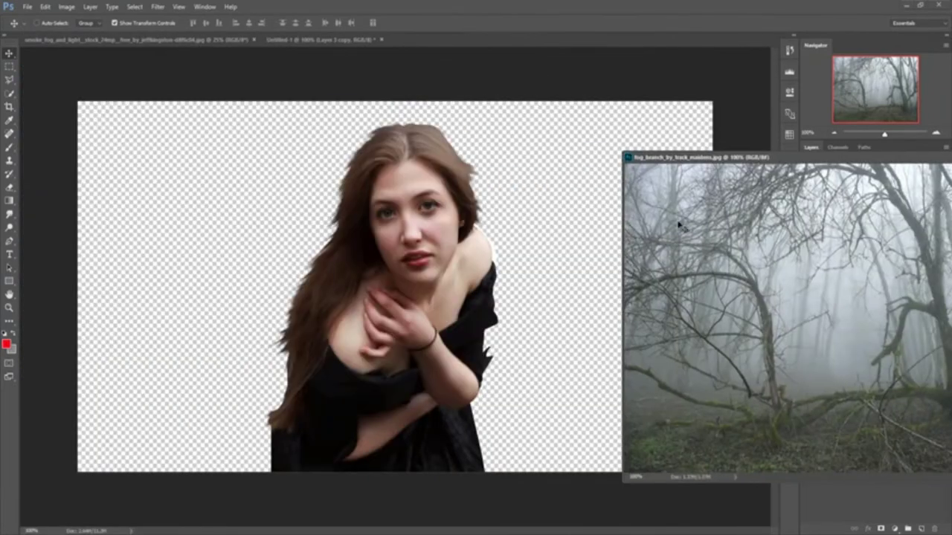
drag(679, 221, 274, 183)
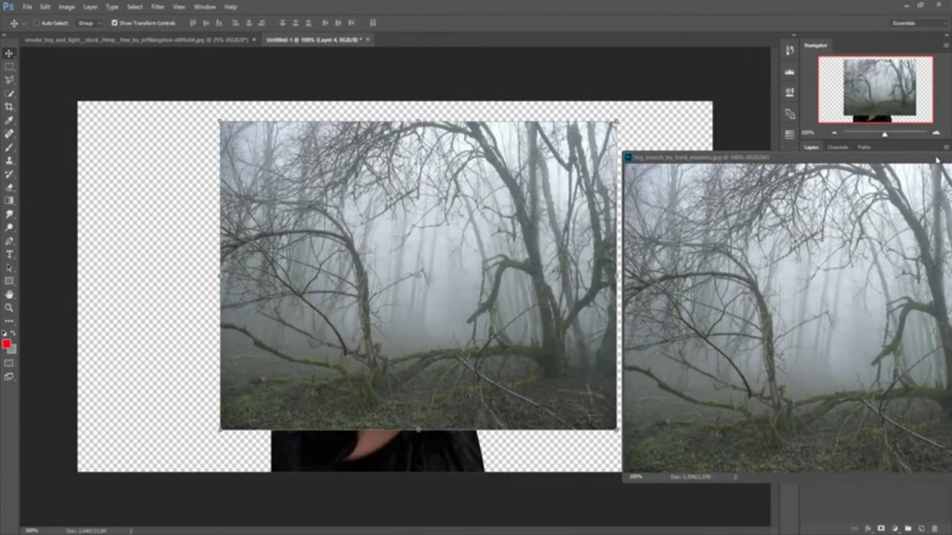
drag(936, 160, 835, 180)
click(860, 176)
Scale the forest image to fill the canvas and move Layer 4 just above Background
mouse_move(595, 182)
mouse_down()
mouse_move(457, 163)
mouse_move(458, 137)
mouse_up()
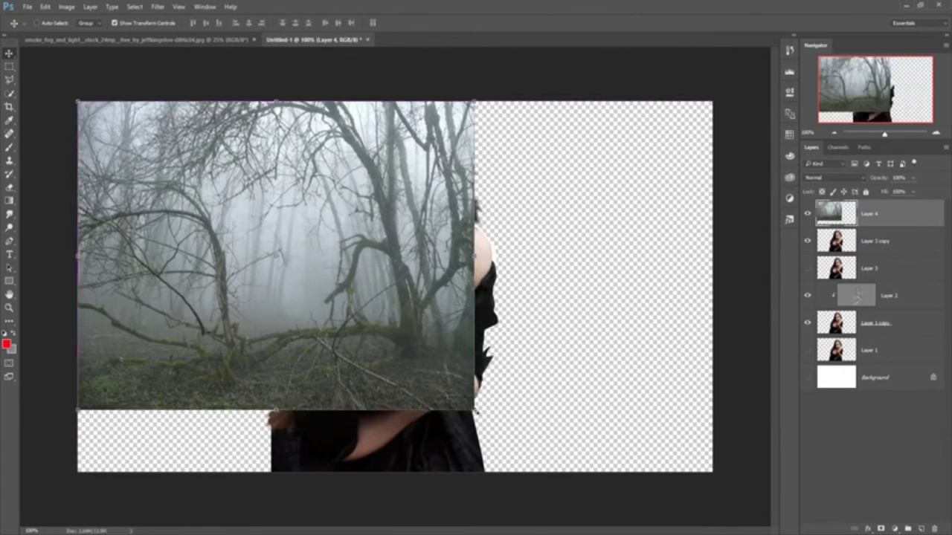
mouse_move(473, 409)
mouse_down()
mouse_move(732, 524)
mouse_move(712, 525)
mouse_up()
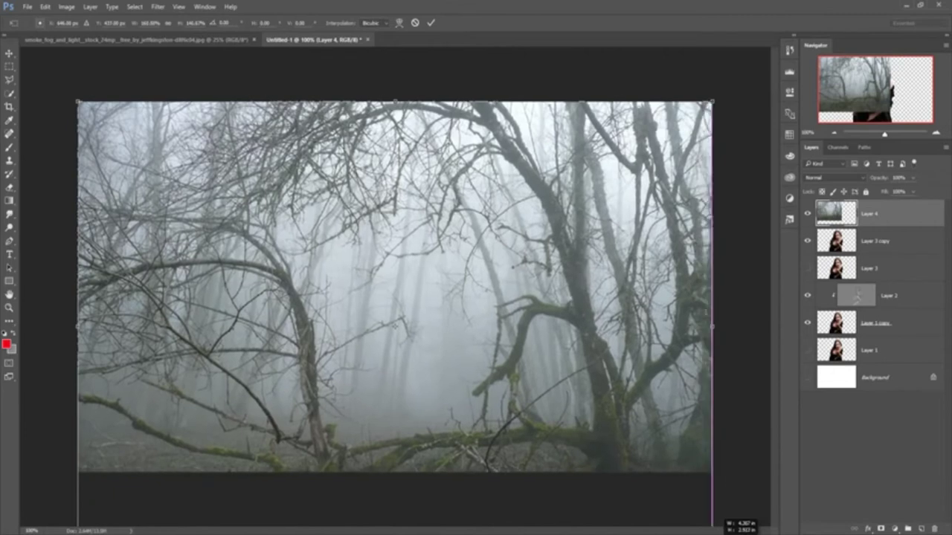
click(431, 23)
click(897, 245)
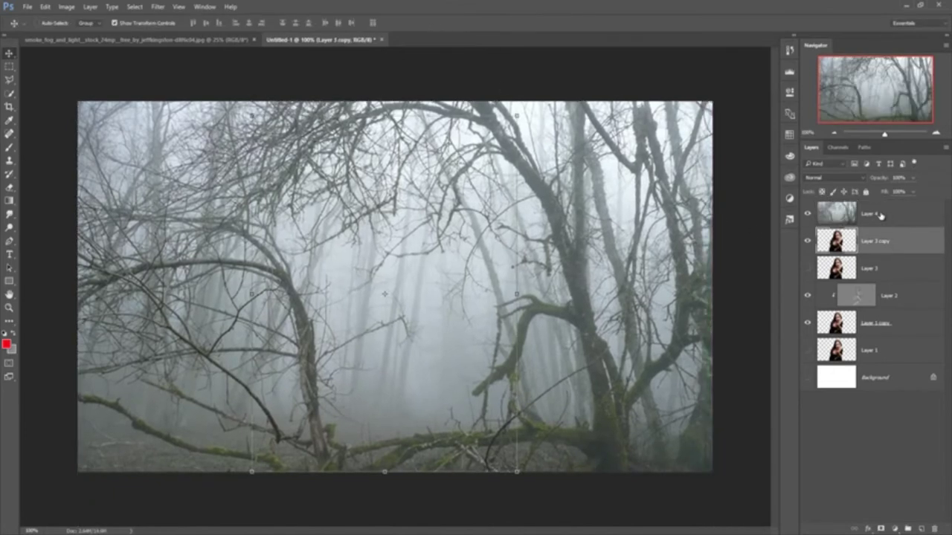
drag(881, 215, 892, 358)
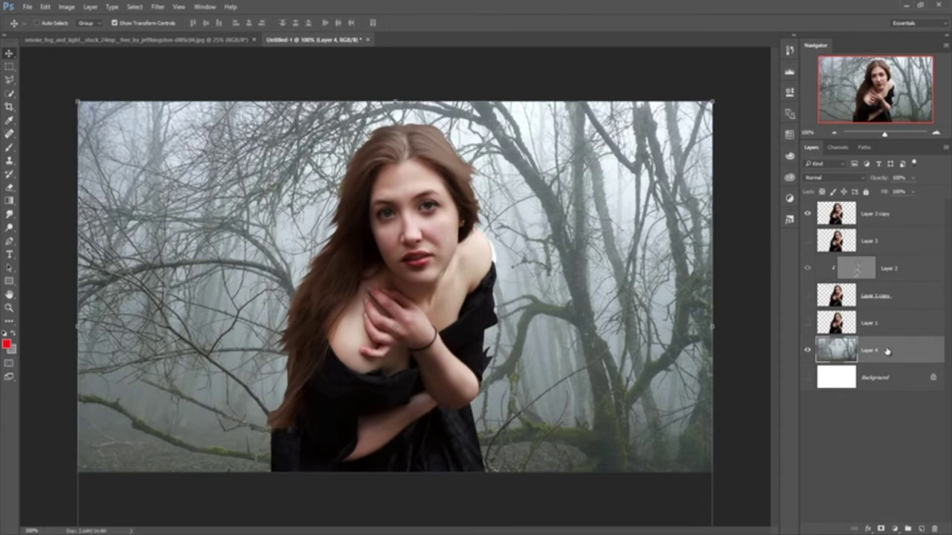
Apply a Field Blur with lowered blur strength to the forest Layer 4
click(161, 8)
mouse_move(172, 131)
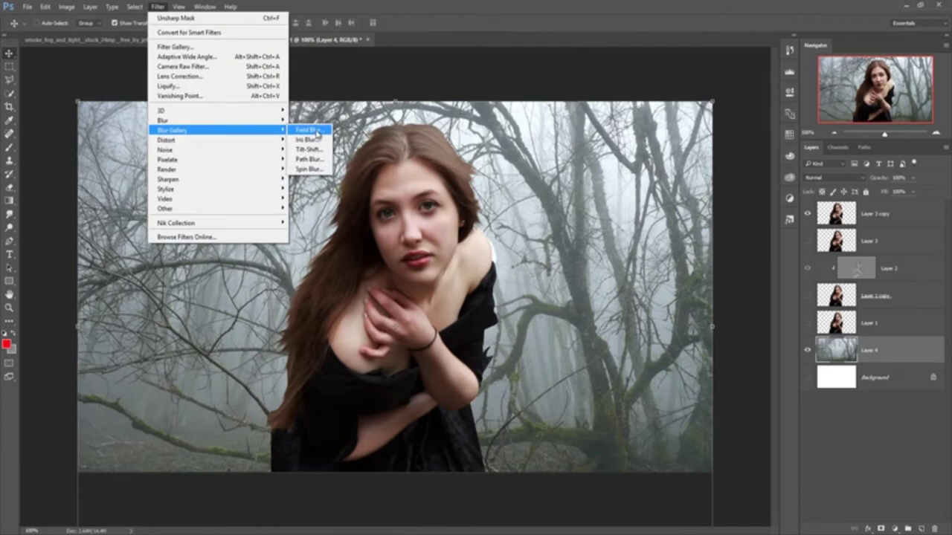
click(317, 132)
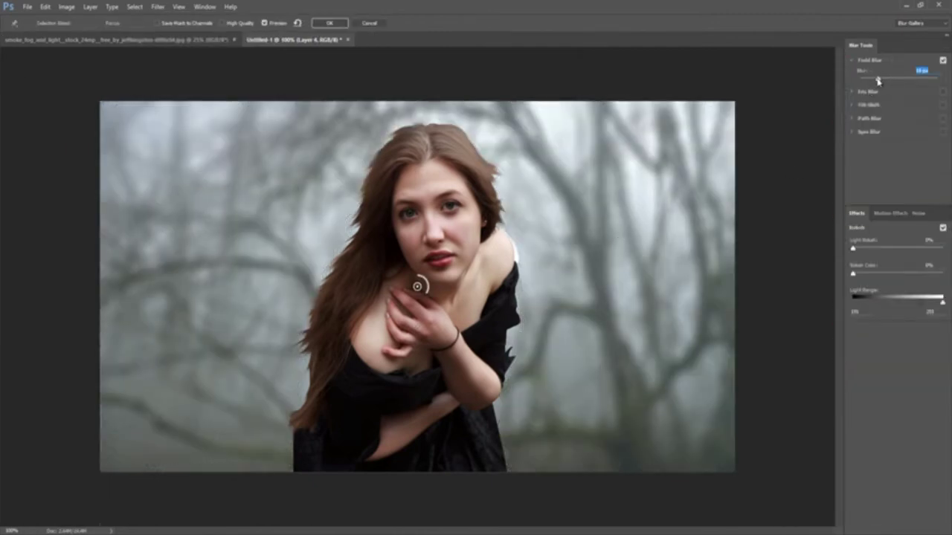
drag(876, 81, 874, 81)
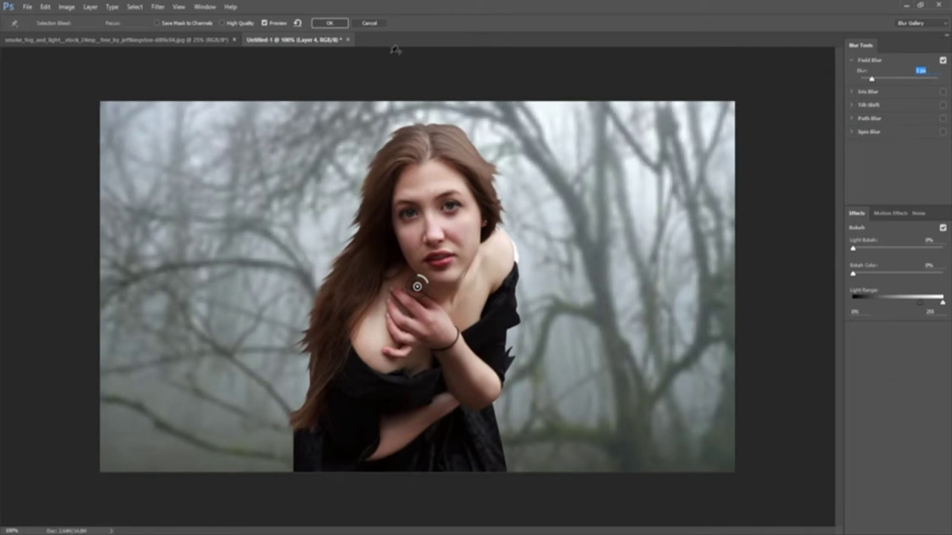
click(340, 25)
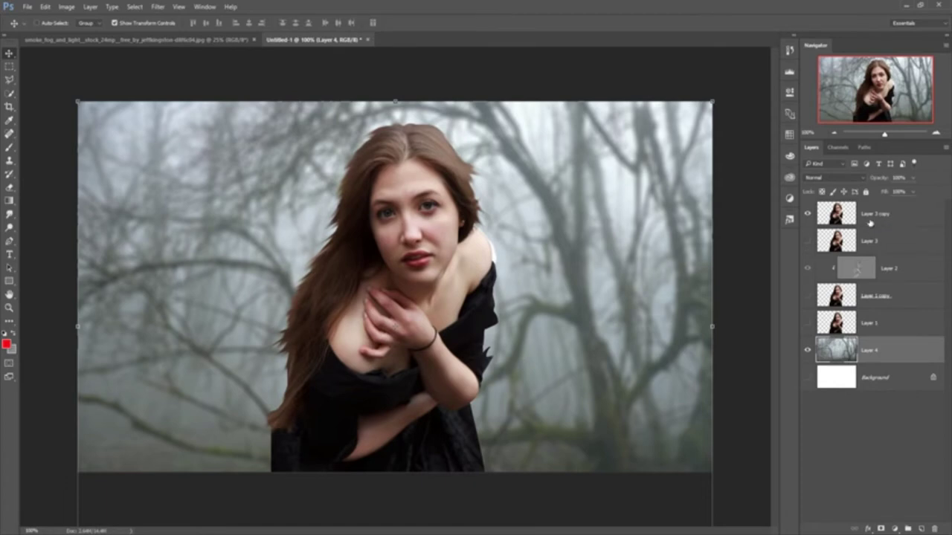
On Layer 3 copy, trace a closed Pen path around the white fringe on the shoulder
click(870, 217)
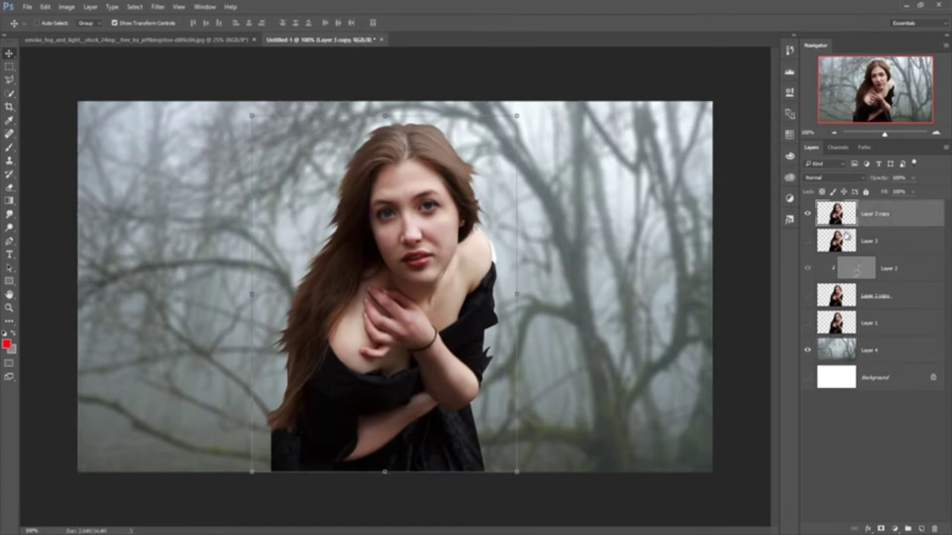
click(806, 214)
click(9, 241)
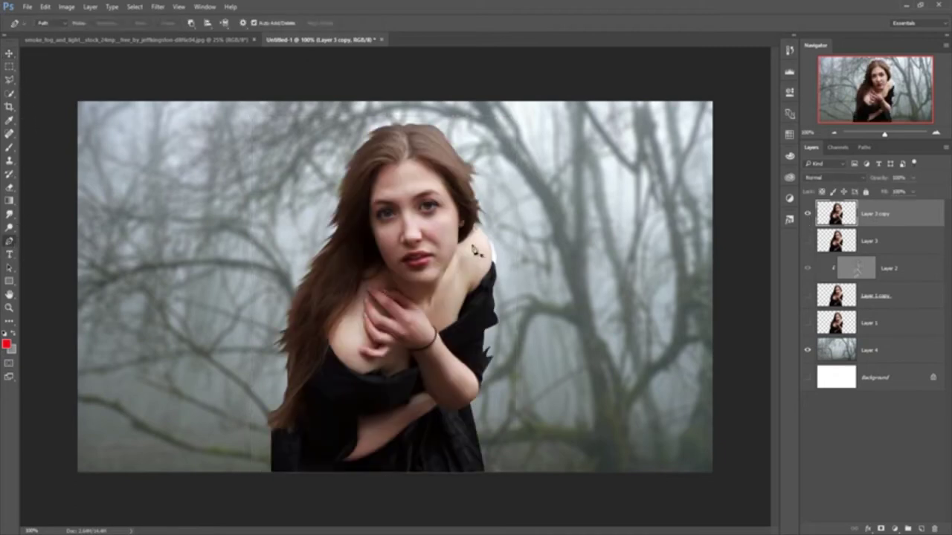
scroll(473, 248, up, 3)
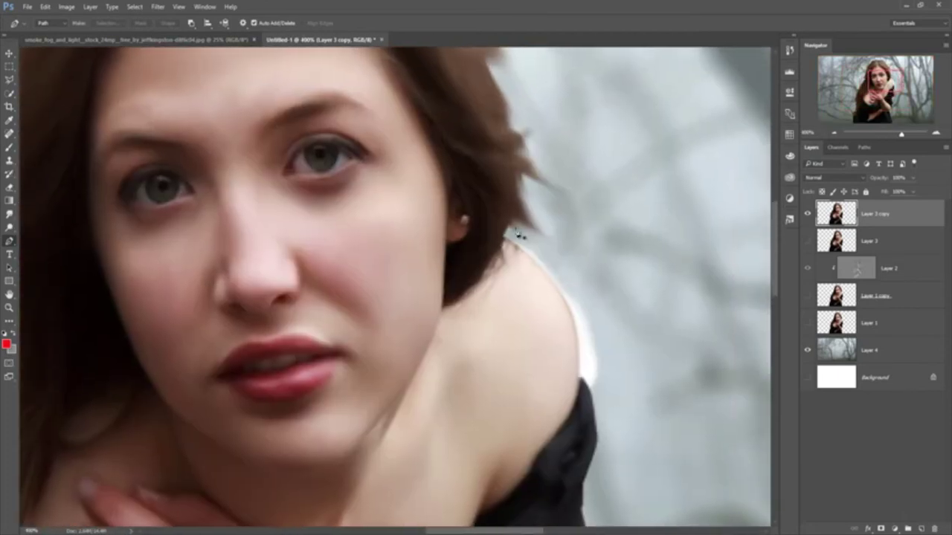
click(504, 240)
drag(570, 306, 586, 331)
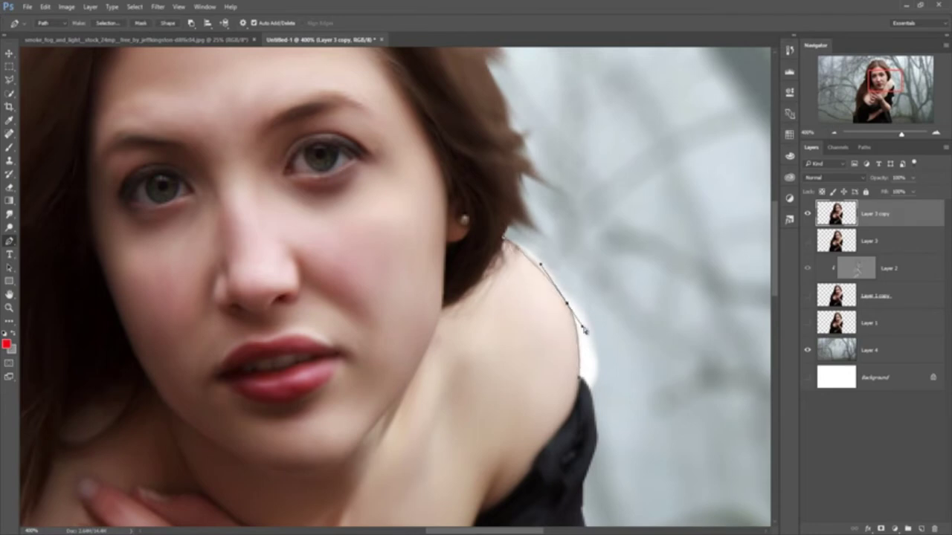
click(534, 263)
click(582, 379)
mouse_move(586, 384)
mouse_down()
mouse_move(594, 401)
mouse_move(610, 350)
mouse_up()
click(603, 298)
click(567, 261)
click(530, 243)
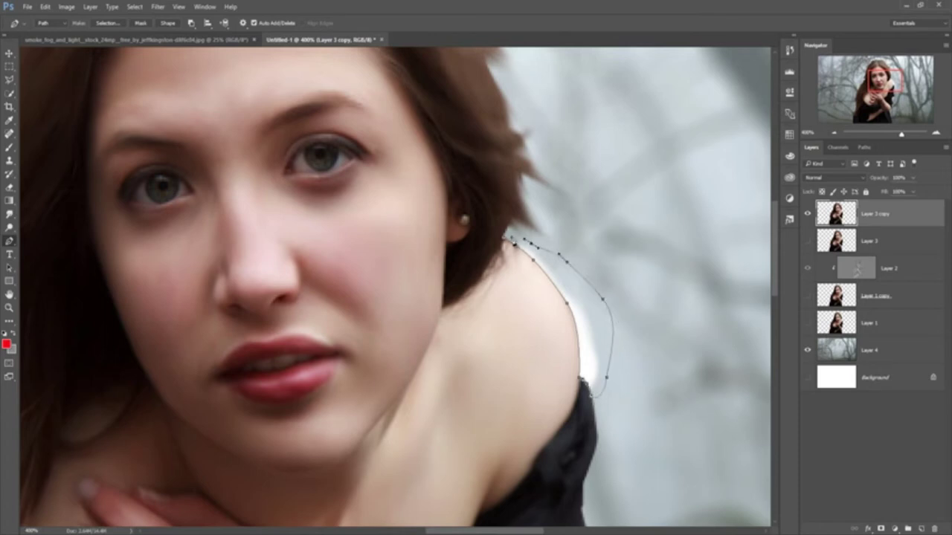
Turn the shoulder path into a selection, delete the white fringe, and deselect
right_click(570, 285)
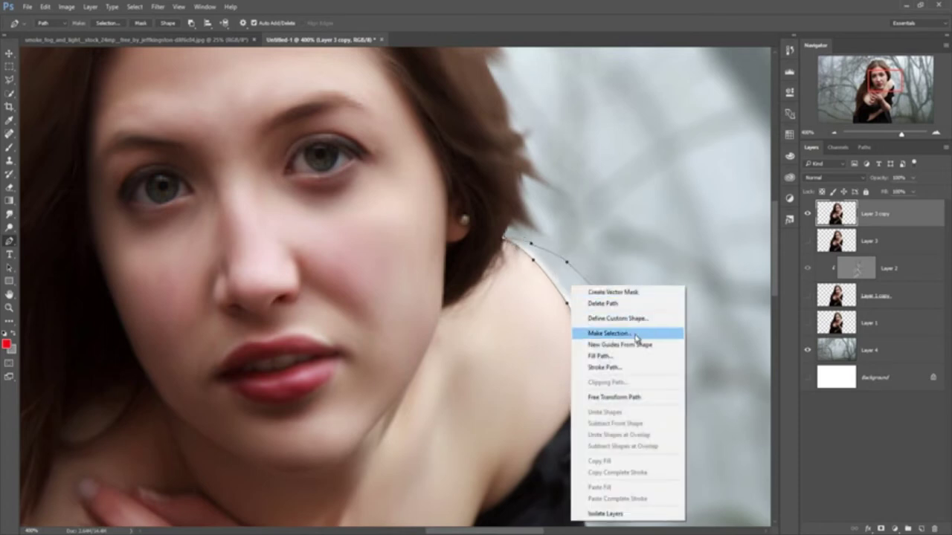
click(599, 334)
click(531, 159)
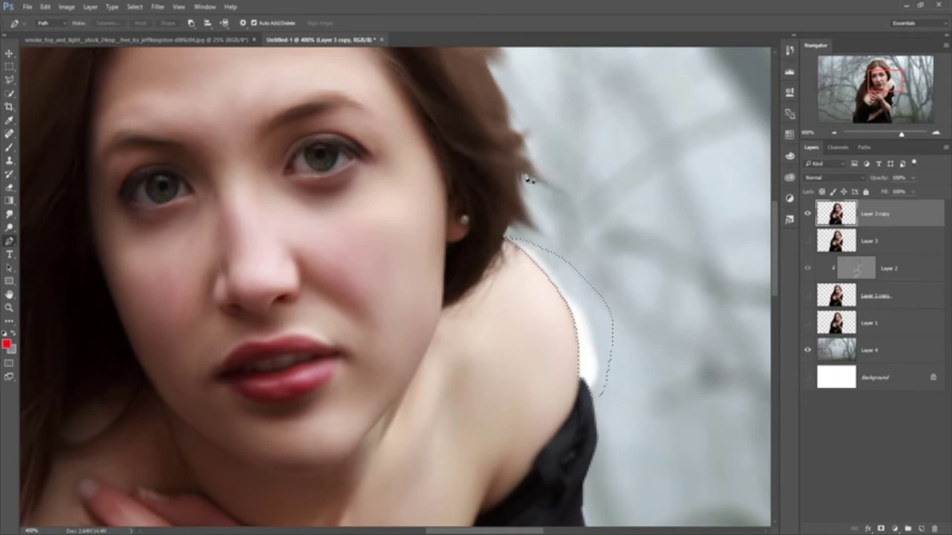
key(ctrl+shift+i)
key(Delete)
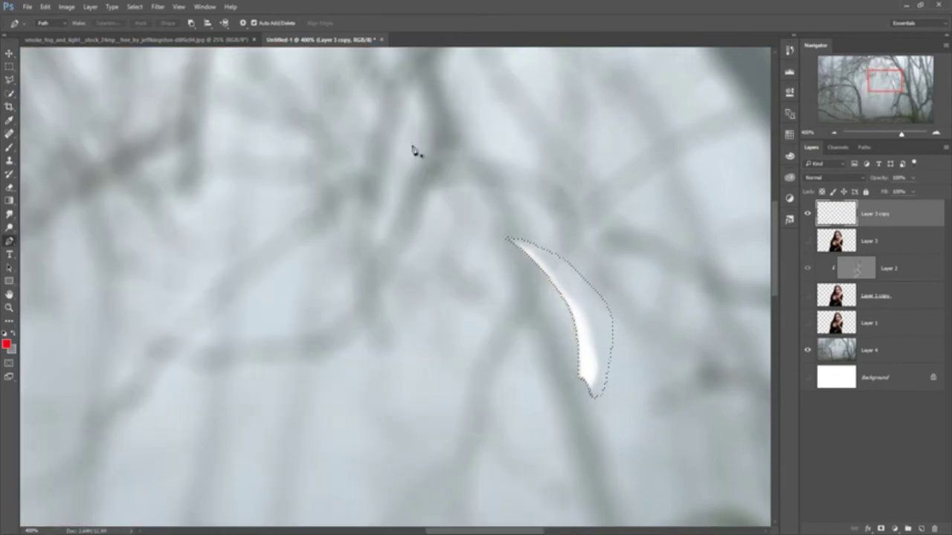
key(ctrl+z)
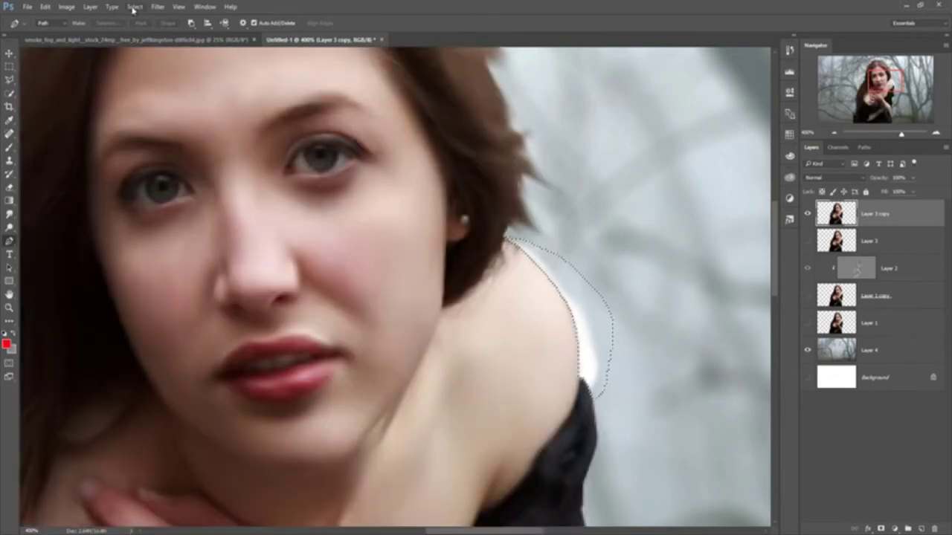
click(133, 9)
click(153, 44)
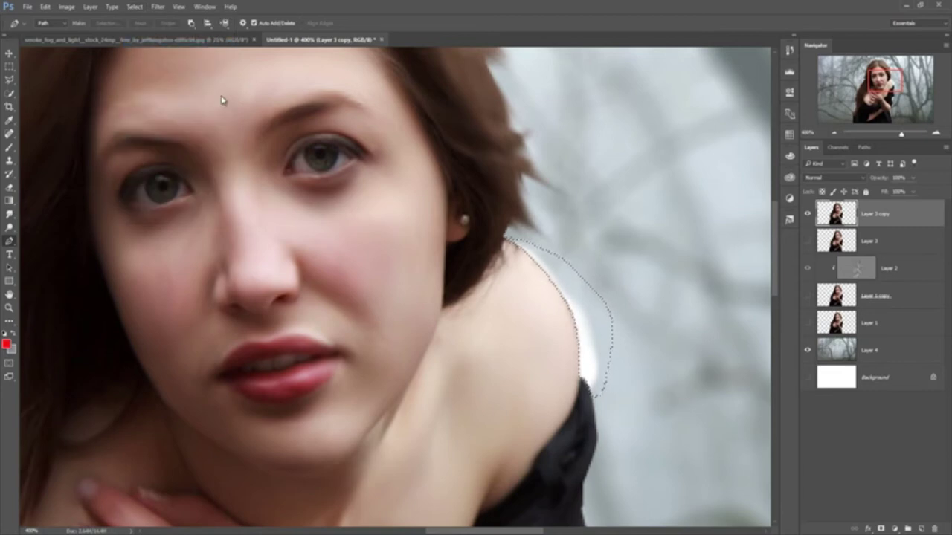
key(Delete)
click(136, 6)
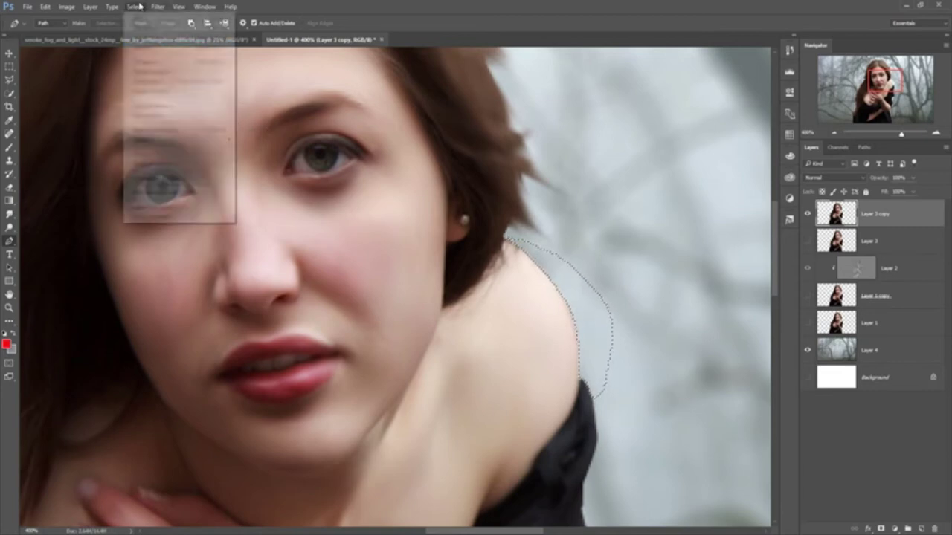
click(145, 26)
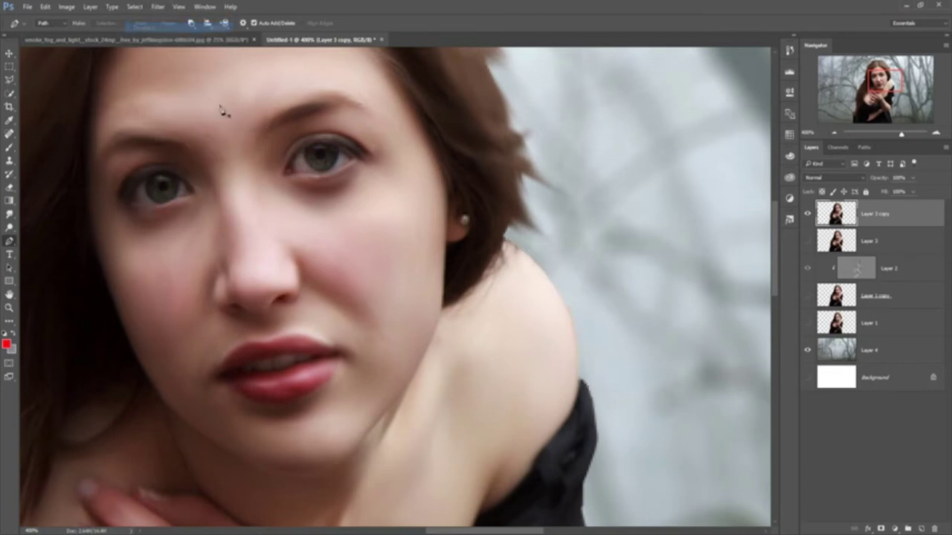
click(10, 53)
scroll(301, 300, left, 5)
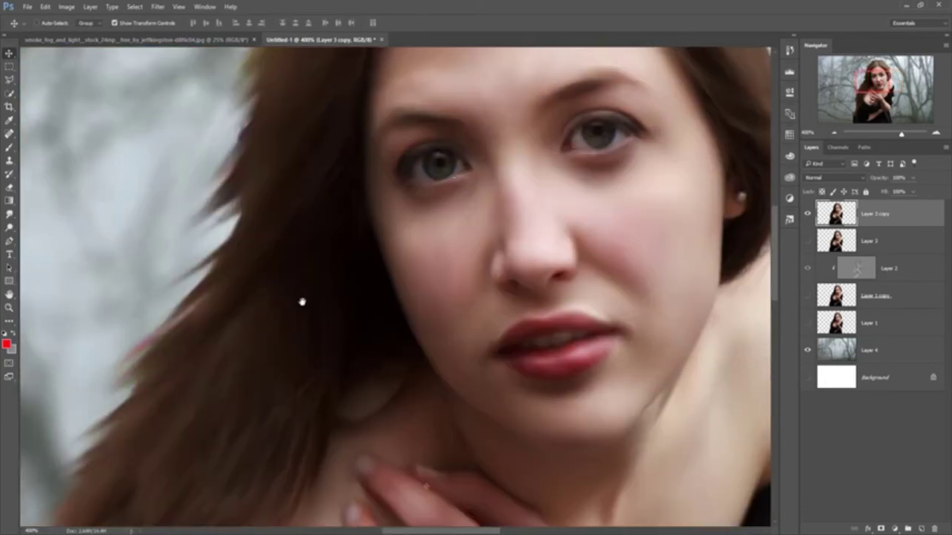
scroll(301, 299, down, 3)
key(ctrl+minus)
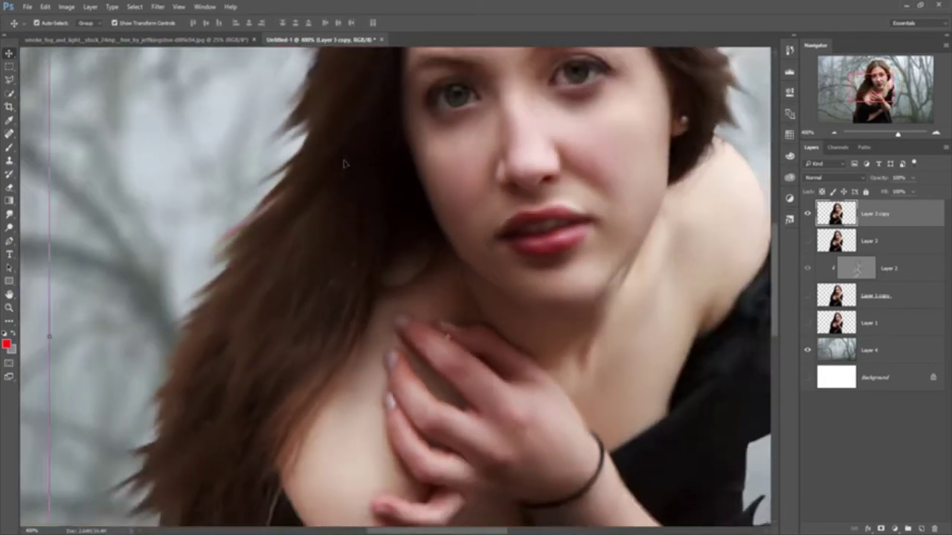
key(ctrl+minus)
key(ctrl+minus)
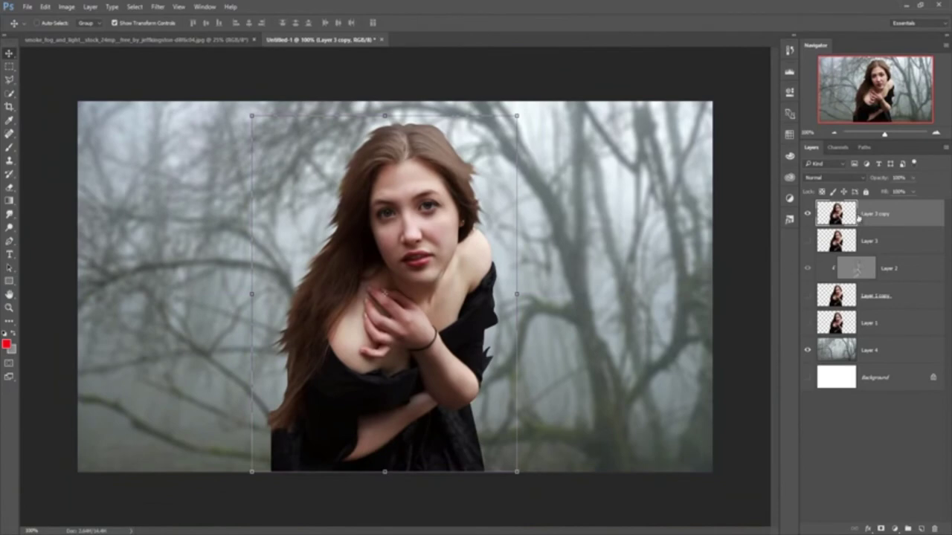
click(158, 7)
mouse_move(179, 223)
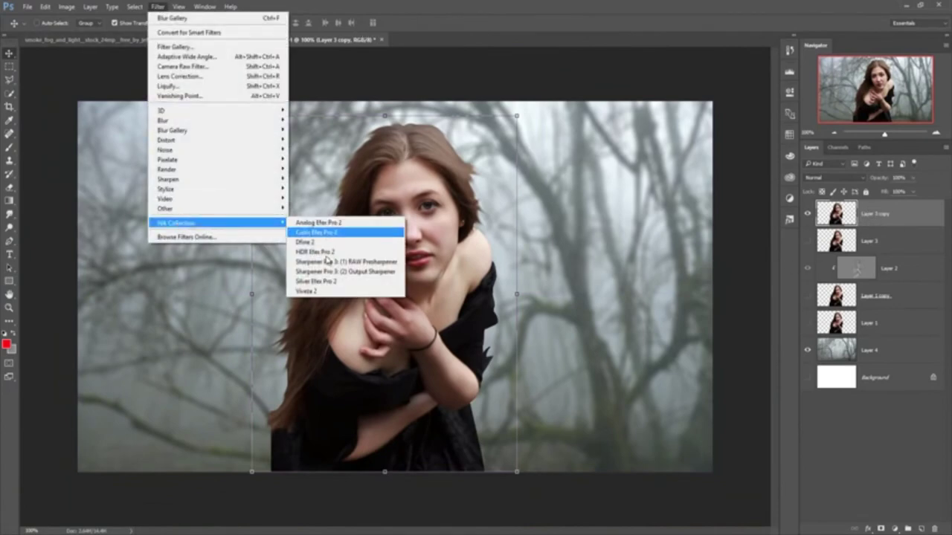
click(329, 291)
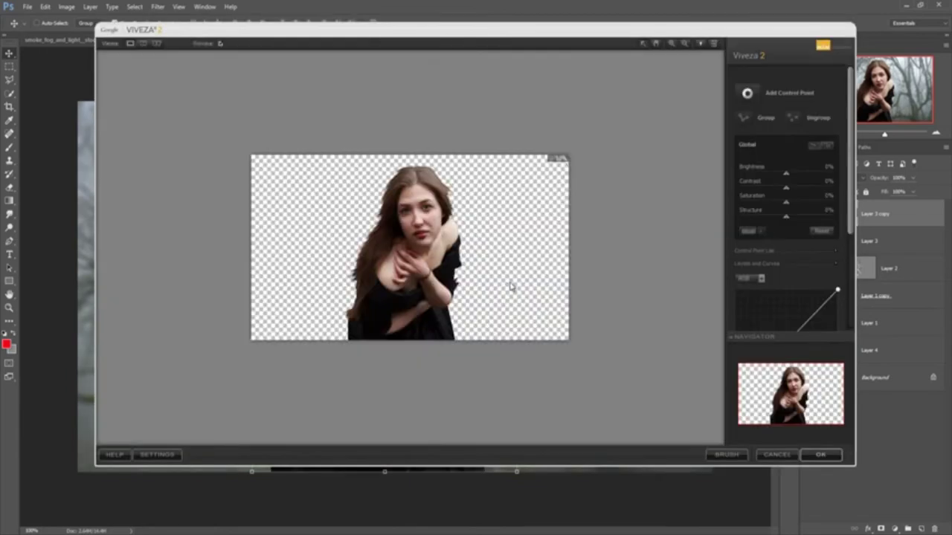
click(773, 455)
click(9, 241)
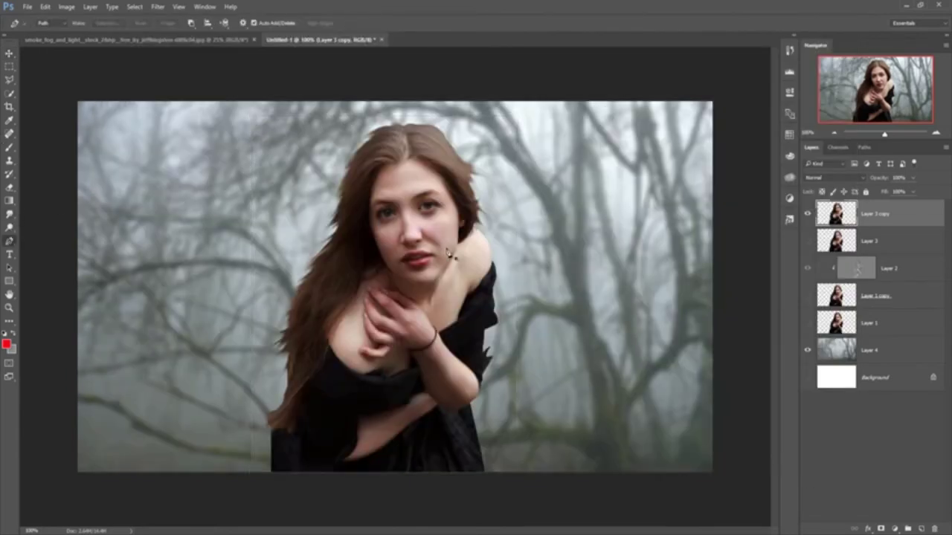
Zoom in and trace a closed Pen path around the left iris
scroll(447, 250, up, 1)
scroll(447, 250, up, 2)
scroll(447, 250, up, 2)
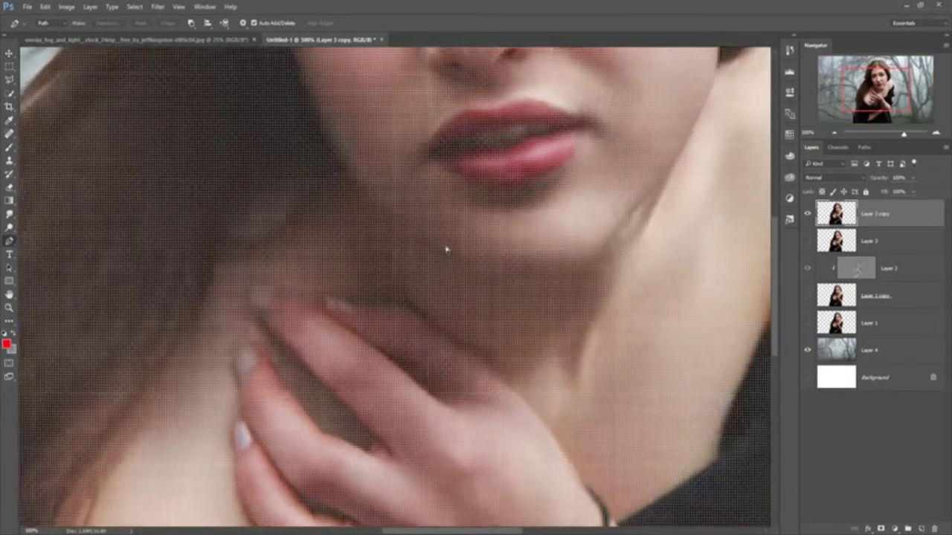
scroll(447, 249, up, 1)
scroll(471, 384, up, 2)
scroll(446, 349, up, 3)
scroll(443, 341, up, 1)
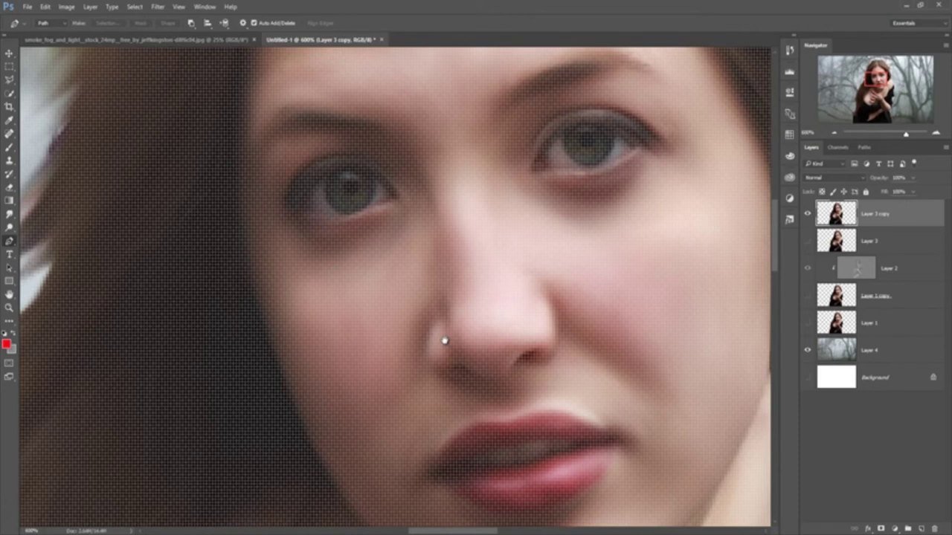
drag(338, 190, 340, 216)
mouse_move(325, 183)
mouse_down()
mouse_move(326, 196)
mouse_move(358, 215)
mouse_up()
click(368, 169)
drag(375, 190, 374, 191)
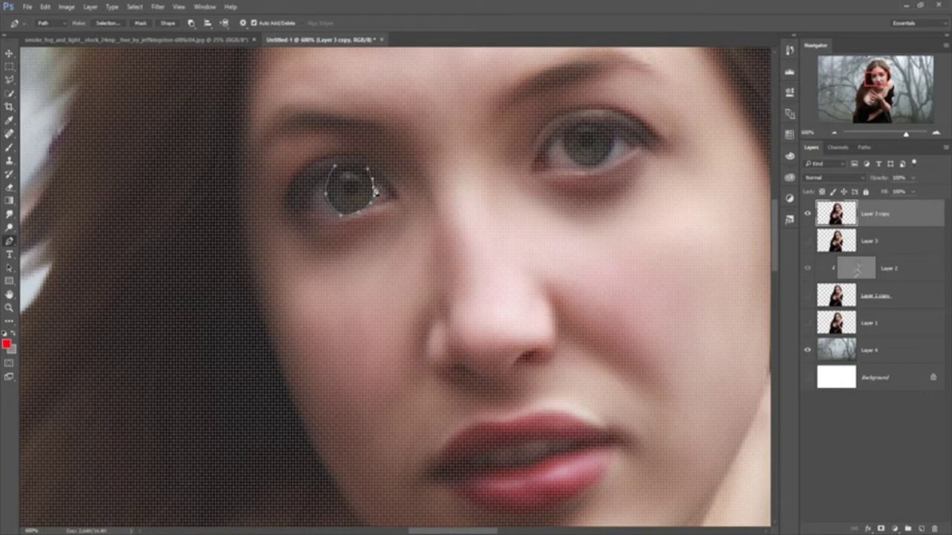
drag(335, 166, 351, 167)
Convert the iris path to a selection and copy-paste it onto new Layer 5
right_click(348, 181)
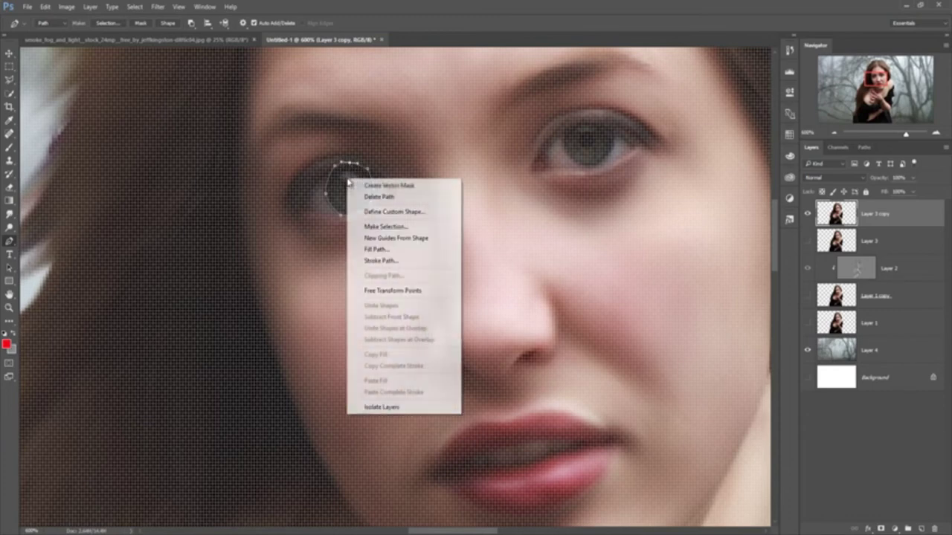
click(385, 226)
click(527, 164)
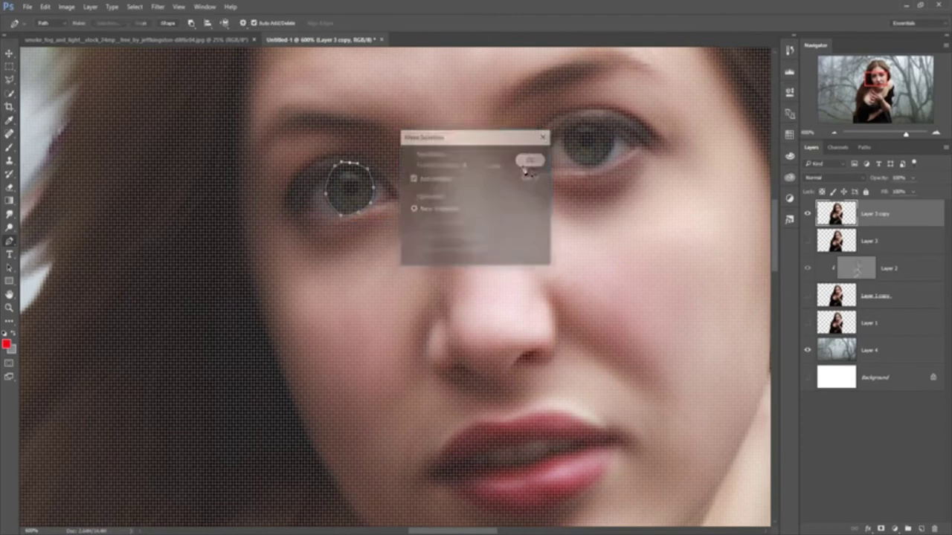
click(135, 6)
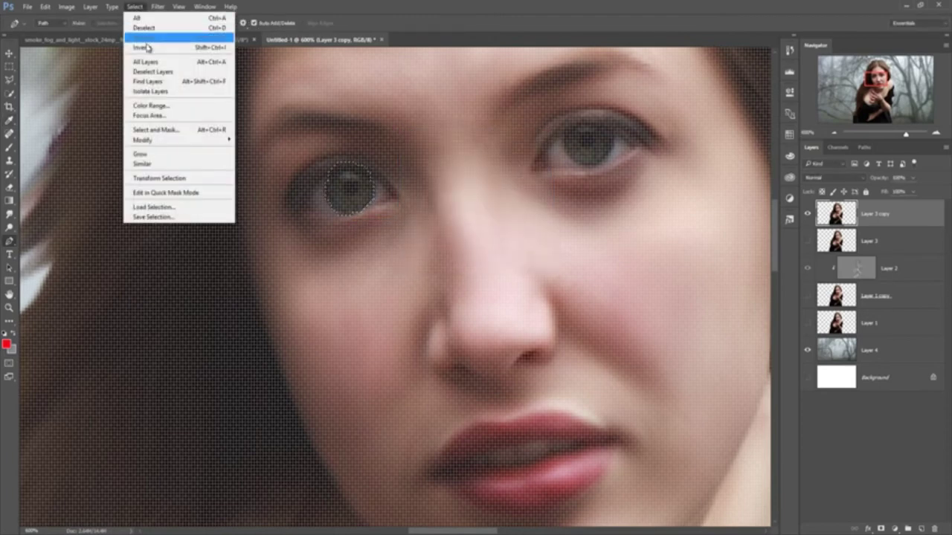
click(143, 47)
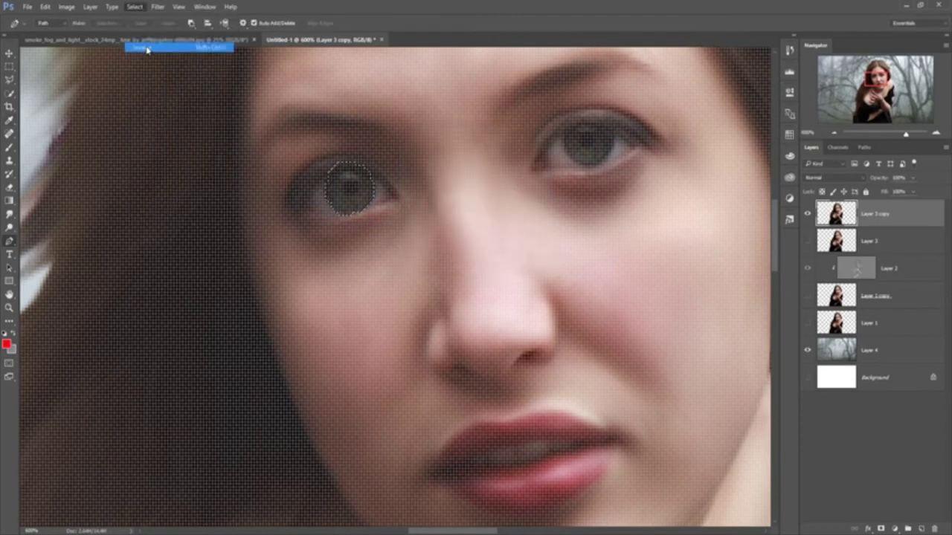
click(45, 7)
click(63, 77)
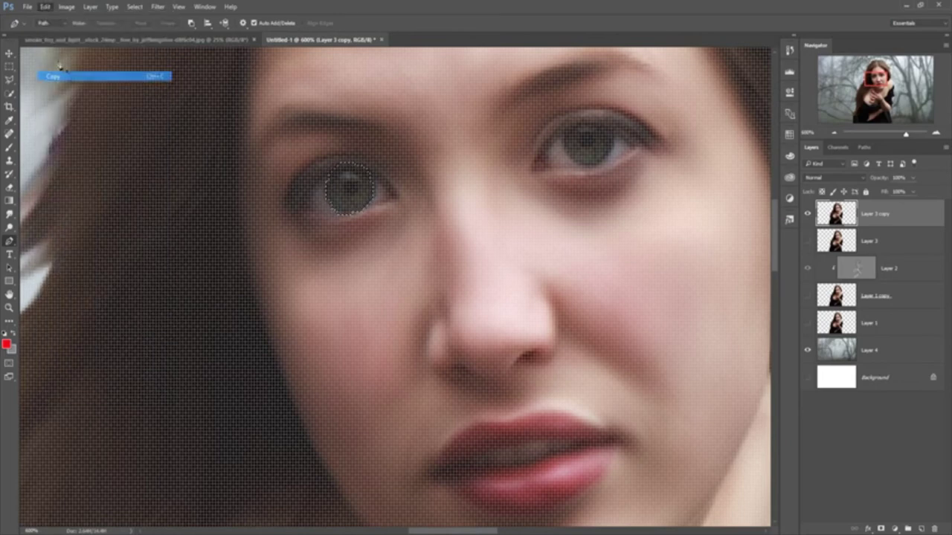
click(45, 7)
click(64, 96)
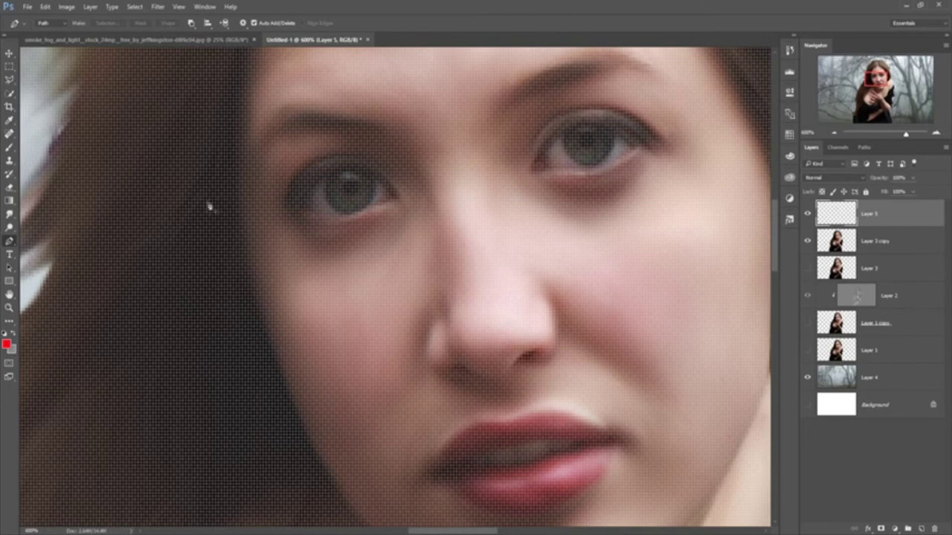
Trace the right iris with the Pen tool and turn the path into a selection
click(566, 132)
drag(578, 158, 571, 158)
drag(614, 133, 613, 161)
mouse_move(567, 131)
mouse_down()
mouse_move(591, 132)
mouse_move(583, 126)
mouse_up()
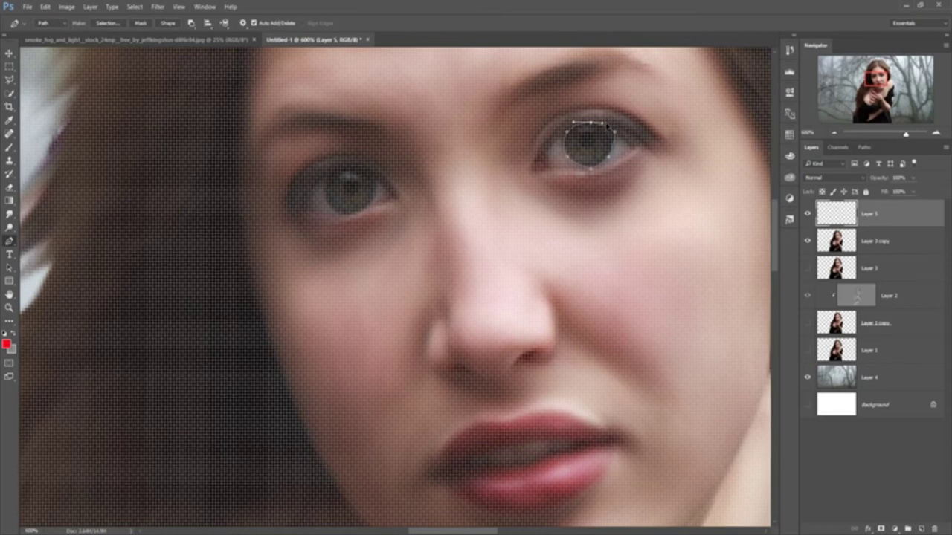
right_click(595, 148)
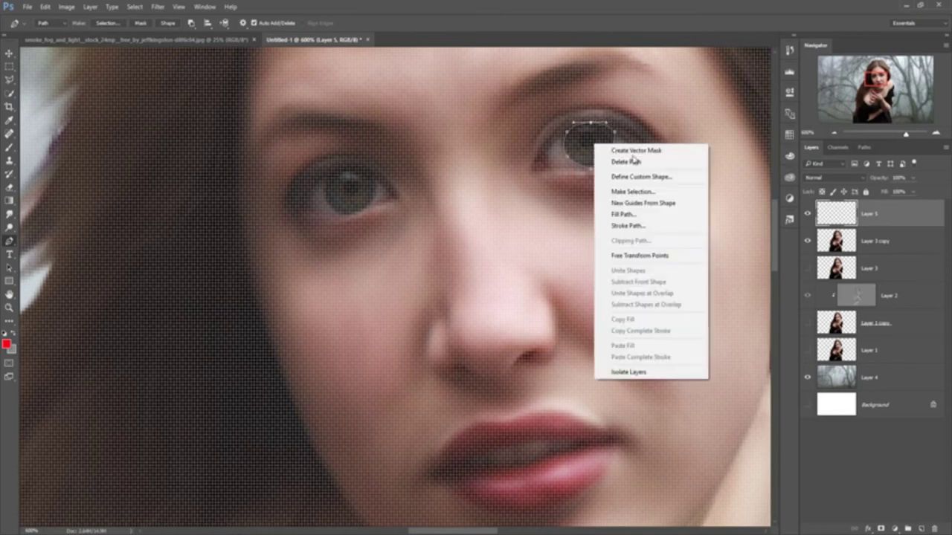
click(635, 191)
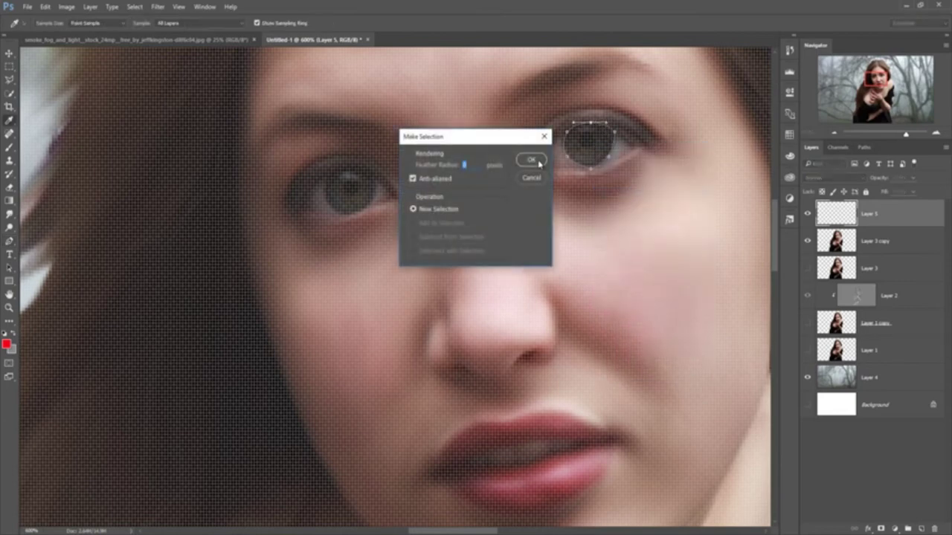
click(531, 162)
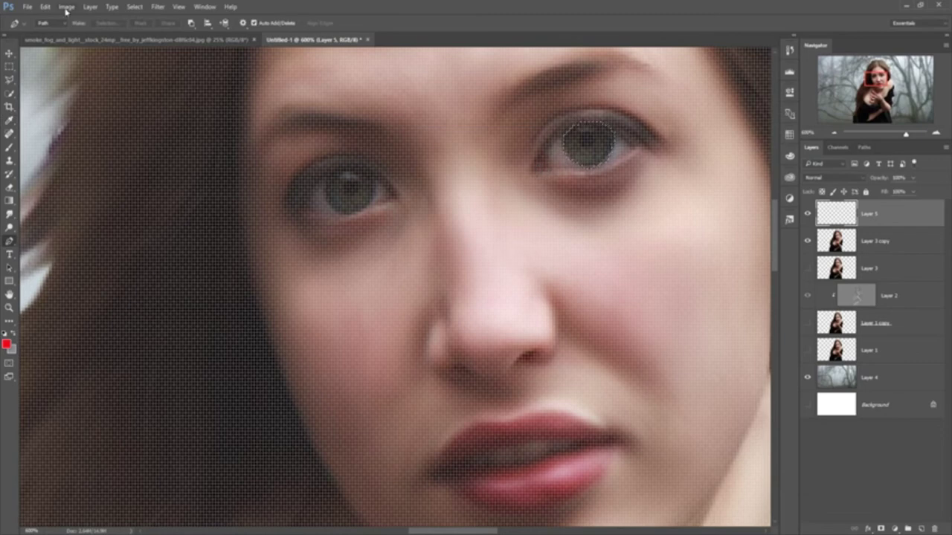
Copy the right iris from Layer 3 copy and paste it onto a new layer
click(134, 7)
click(149, 42)
click(45, 7)
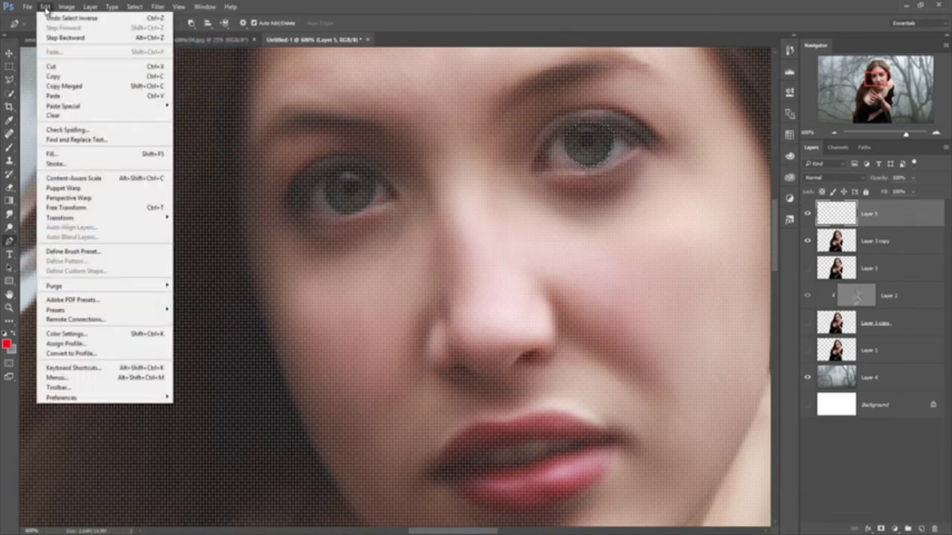
click(842, 238)
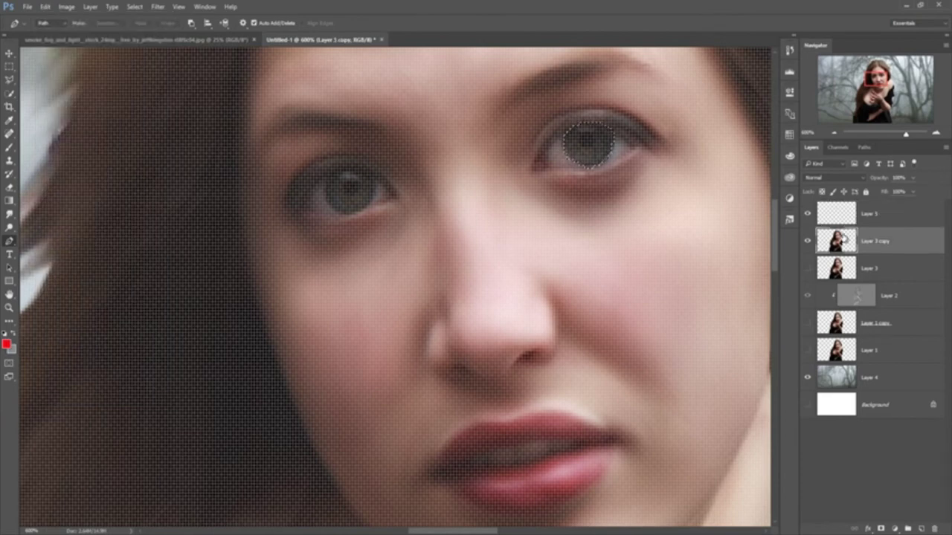
click(46, 7)
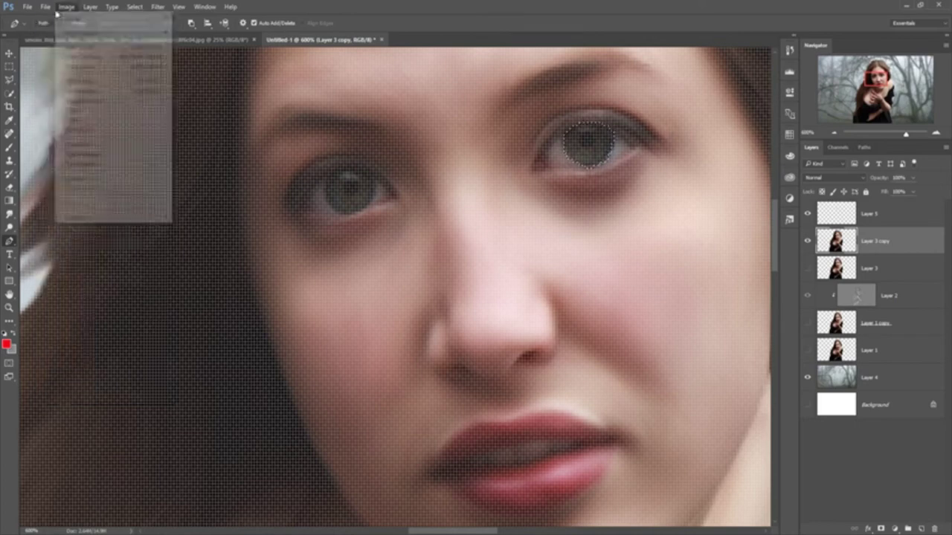
click(74, 76)
click(45, 6)
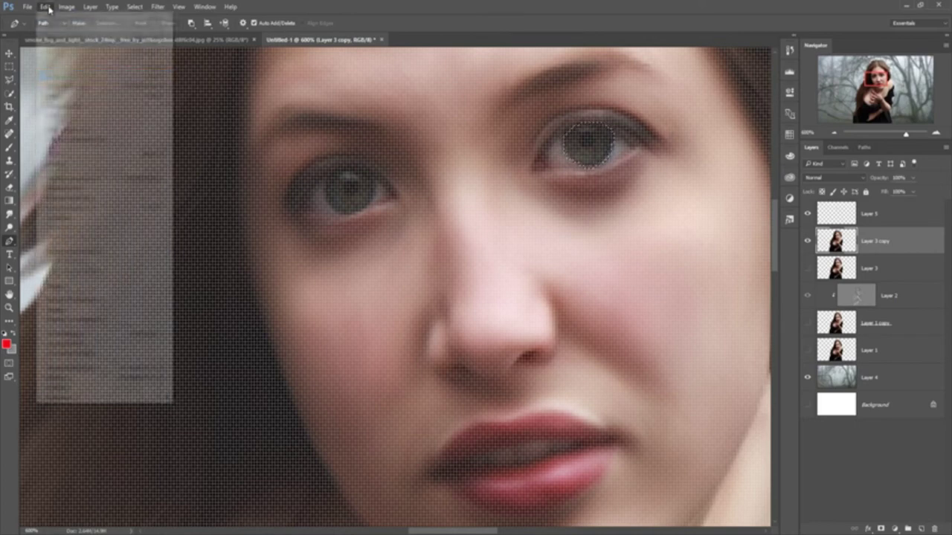
click(74, 95)
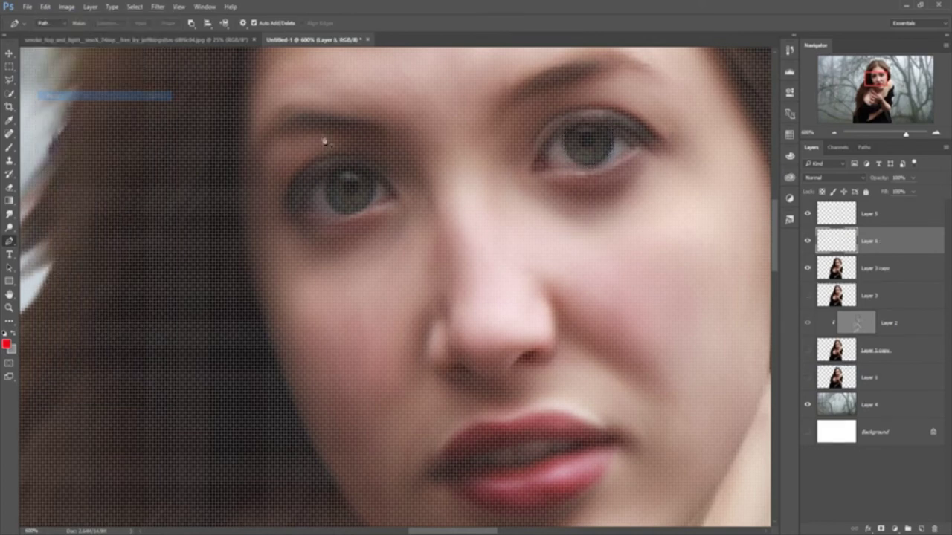
Merge Layers 5 and 6 so both irises sit on Layer 5
click(883, 215)
ctrl+click(892, 236)
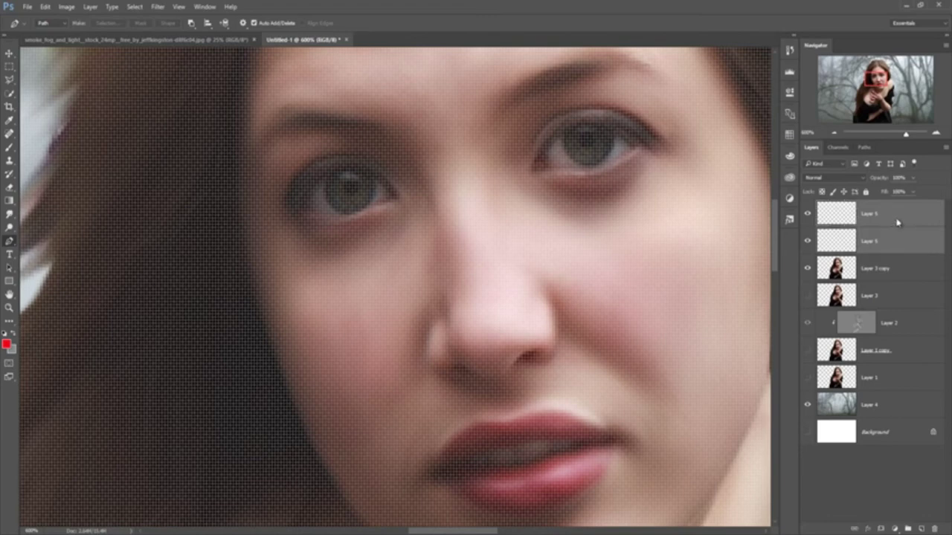
right_click(891, 236)
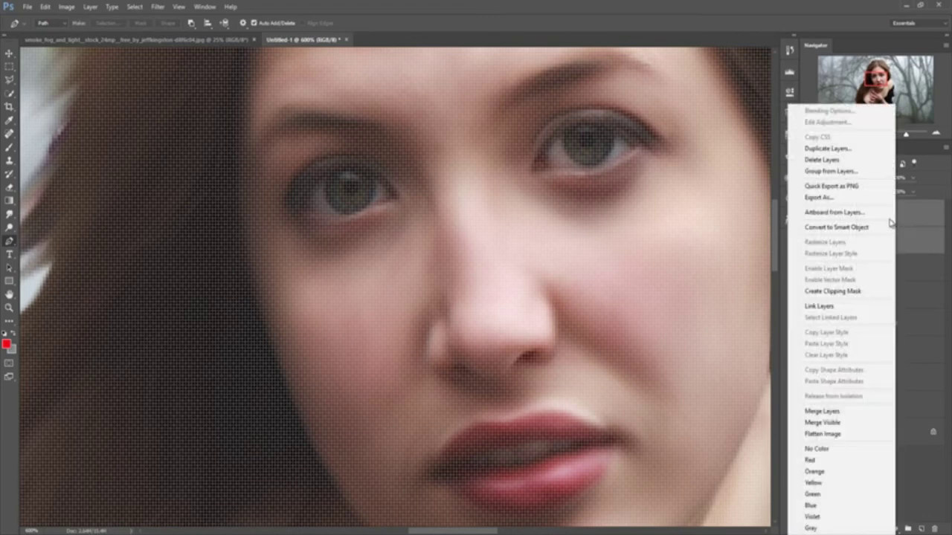
click(850, 413)
click(899, 529)
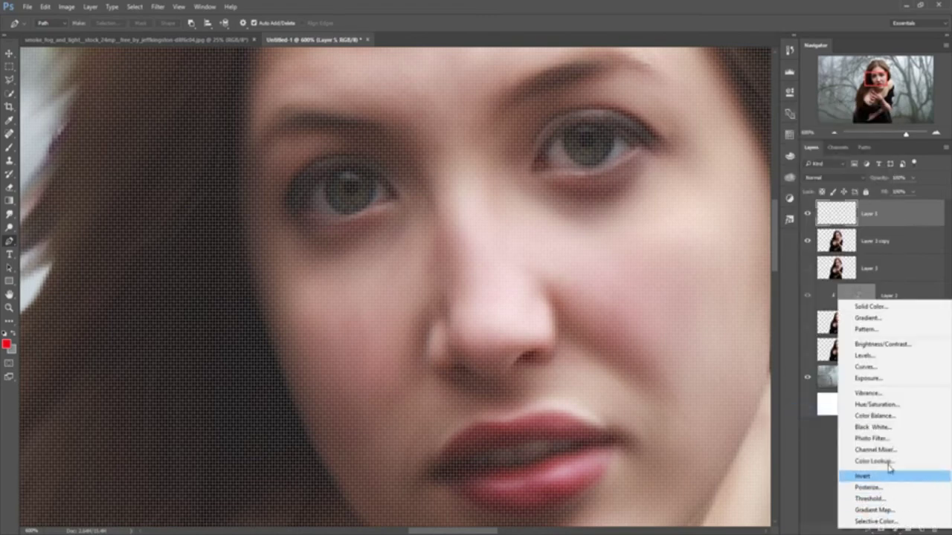
Add a colorized Hue/Saturation layer clipped to Layer 5: Hue 147, Saturation 76, Lightness -17
click(887, 406)
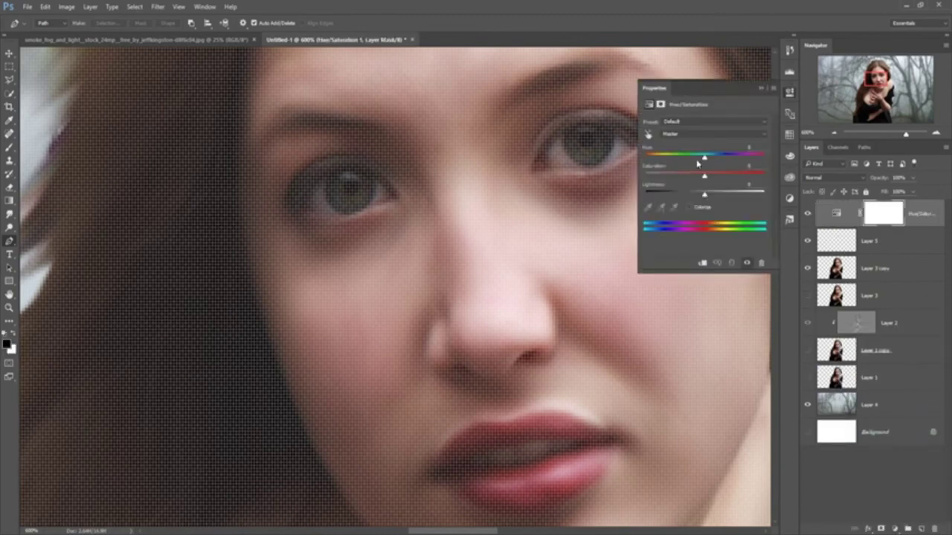
click(702, 262)
click(689, 208)
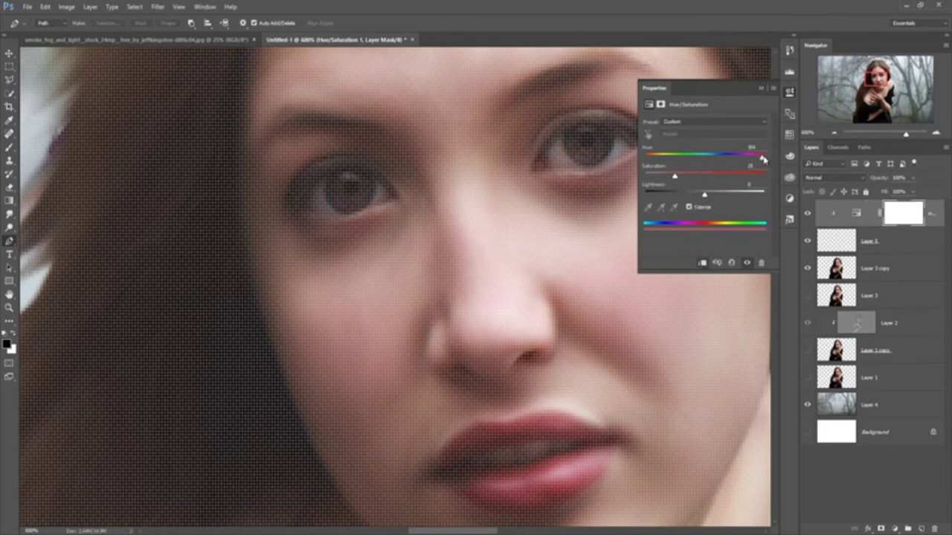
drag(751, 162, 705, 159)
mouse_move(706, 180)
mouse_down()
mouse_move(725, 180)
mouse_move(693, 196)
mouse_up()
drag(692, 198, 697, 198)
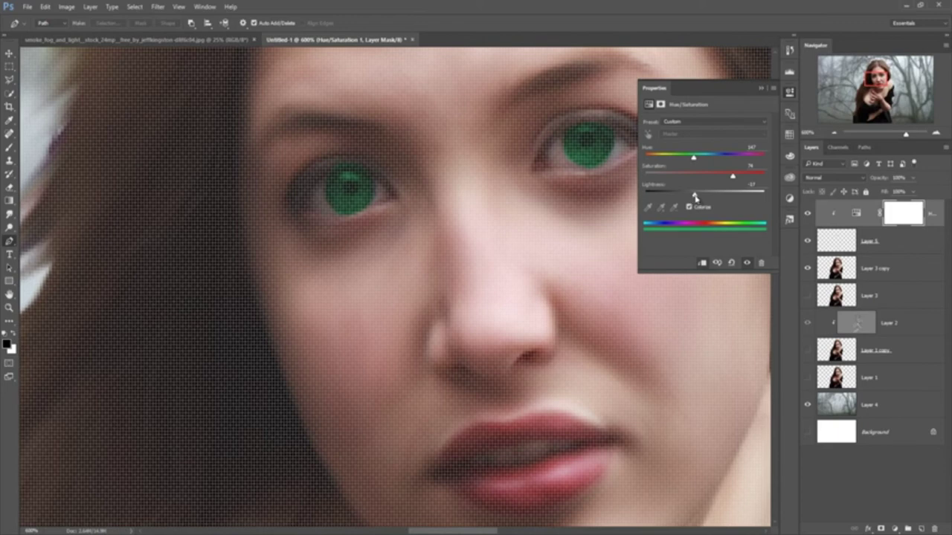
click(759, 90)
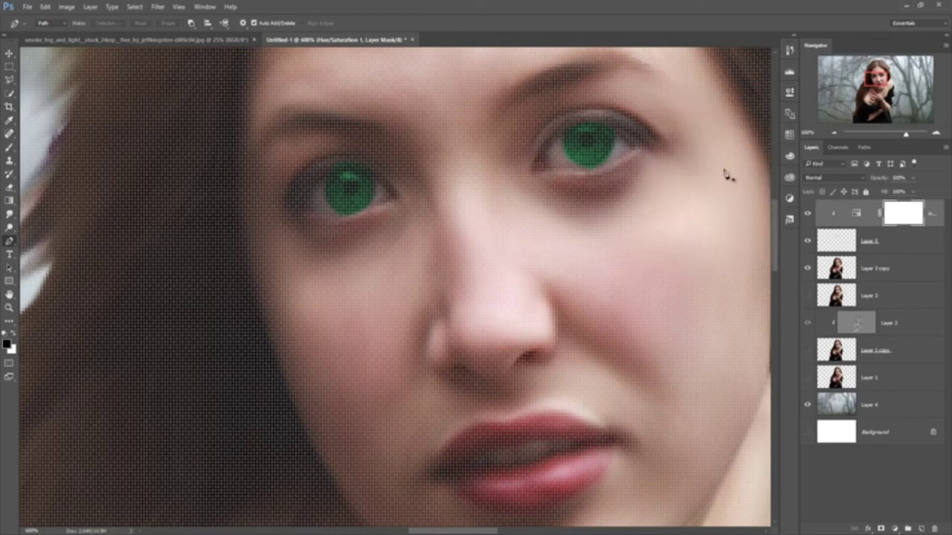
click(8, 53)
Add a Brightness/Contrast layer clipped to the irises with contrast lowered slightly
click(856, 214)
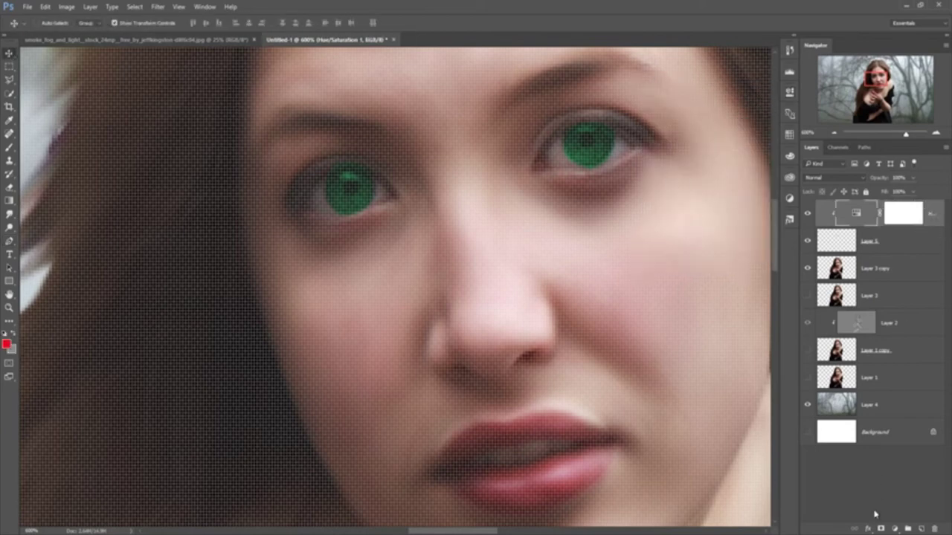
click(895, 529)
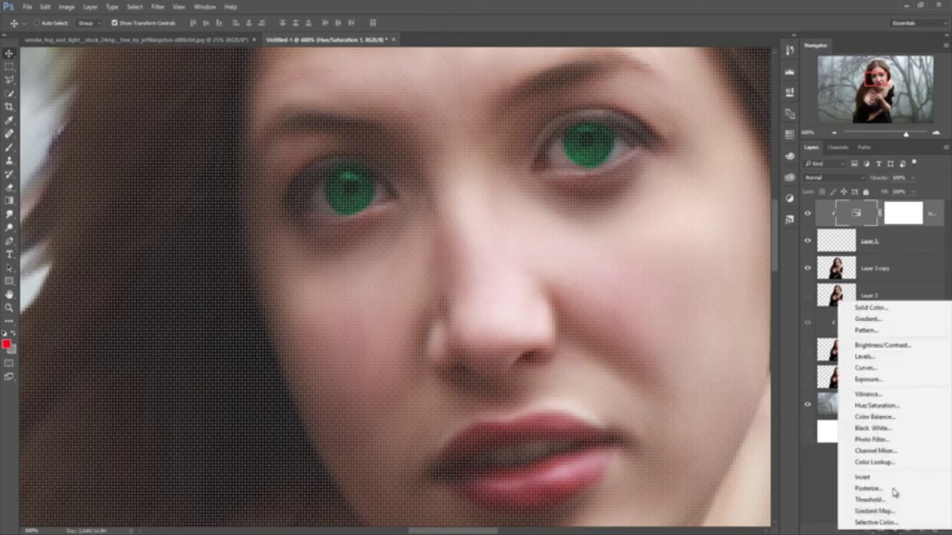
click(890, 347)
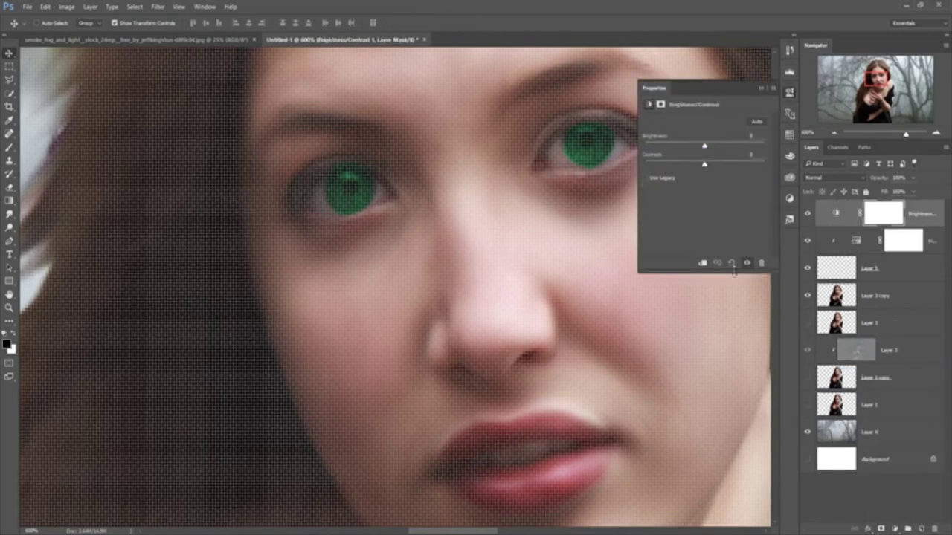
click(703, 264)
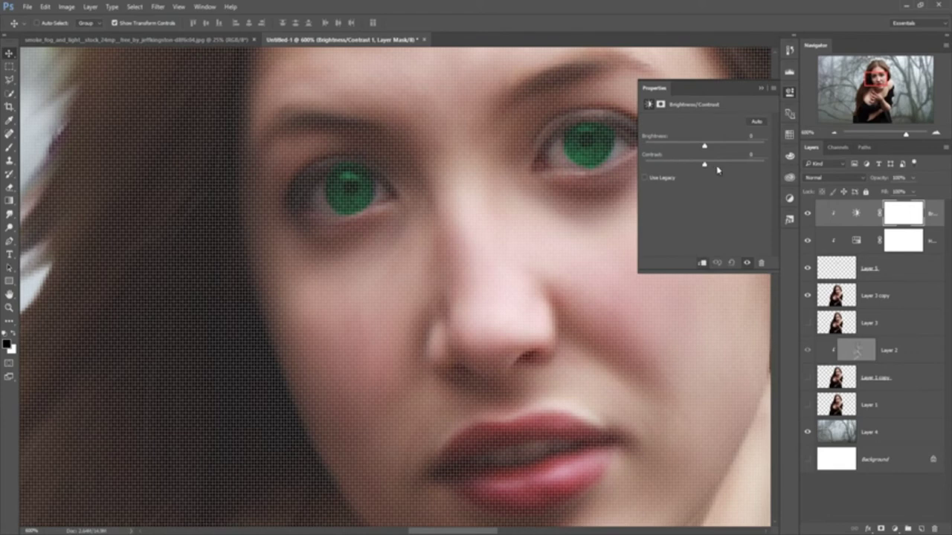
drag(705, 165, 678, 173)
click(761, 88)
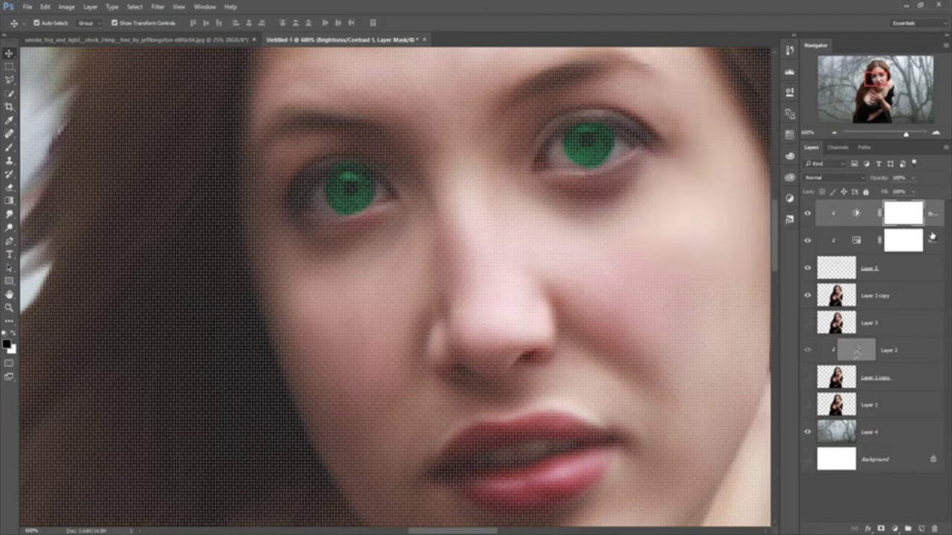
Fit the image on screen and select the woman layer together with the iris layers
key(ctrl+1)
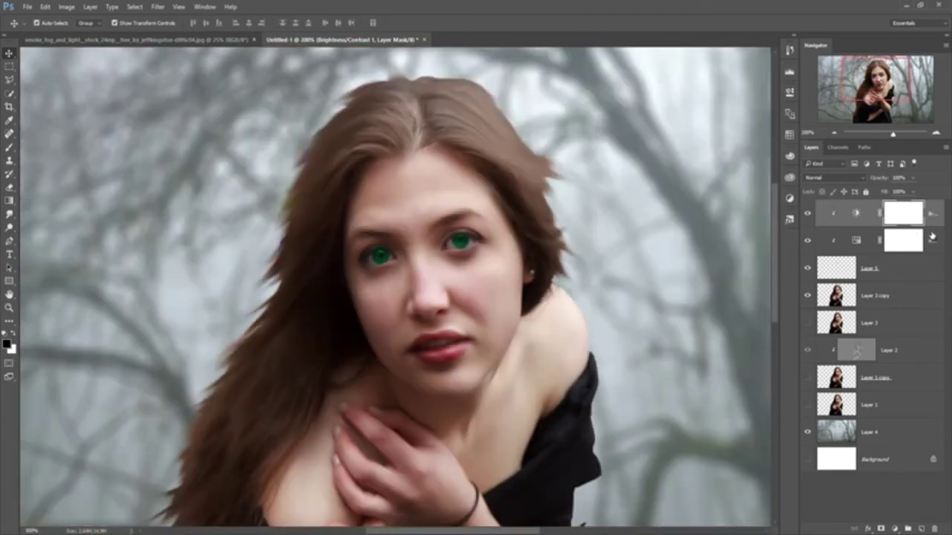
key(ctrl+0)
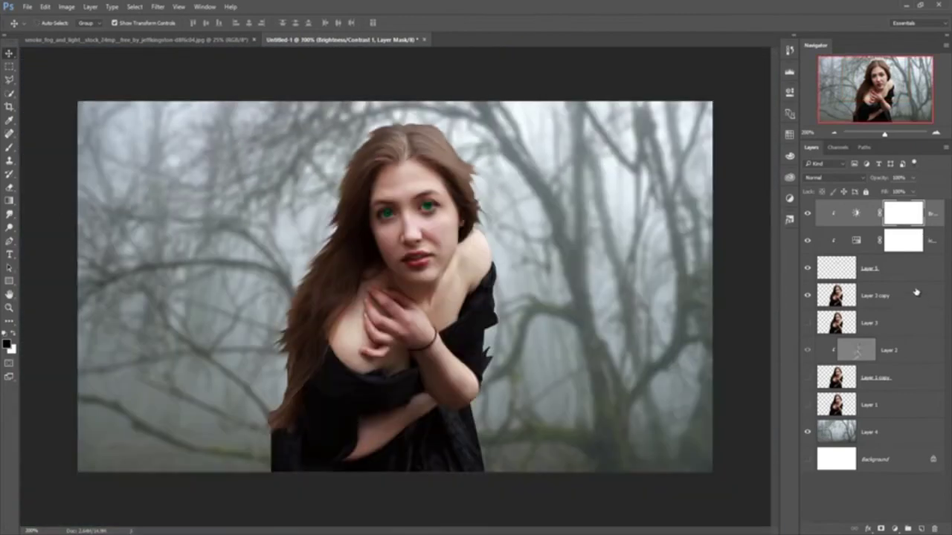
key(ctrl+2)
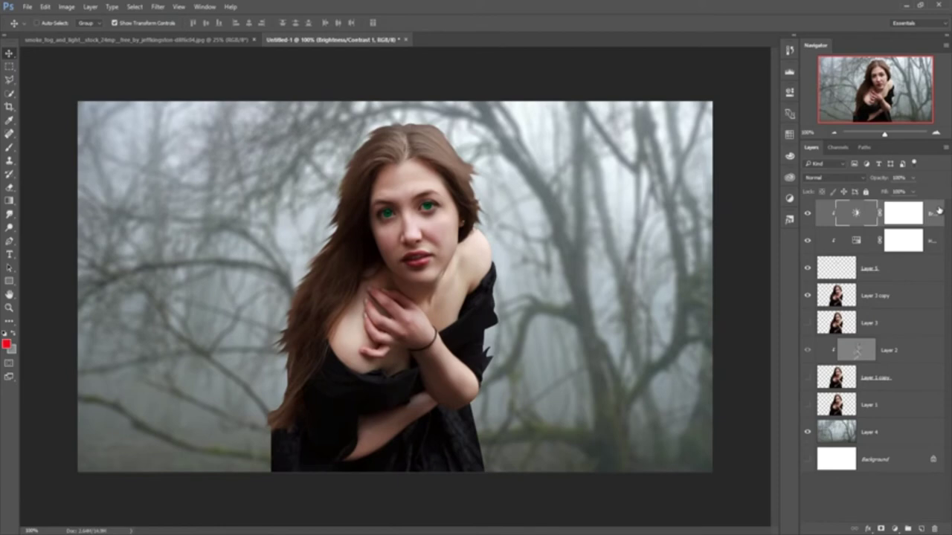
click(897, 302)
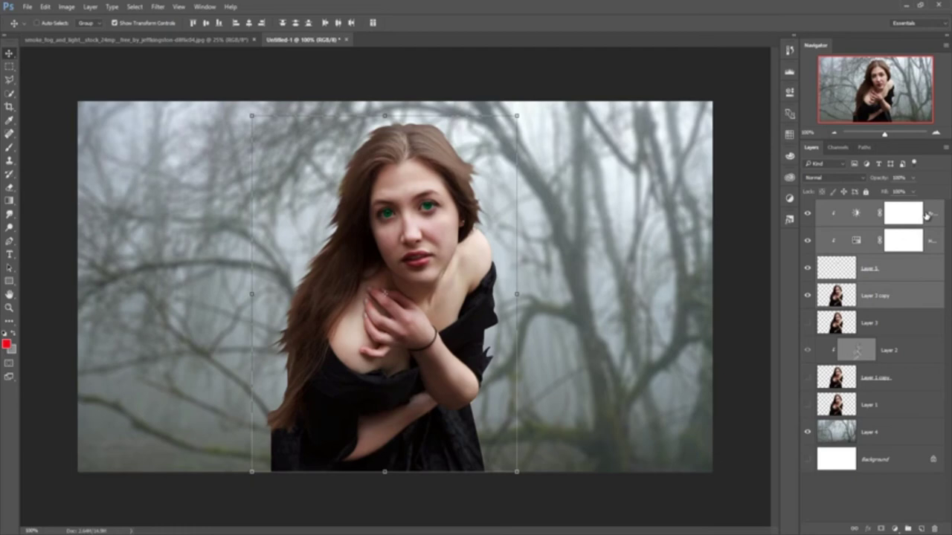
Merge the woman and iris layers, then apply Viveza 2 with added structure
key(ctrl+e)
click(158, 7)
mouse_move(216, 222)
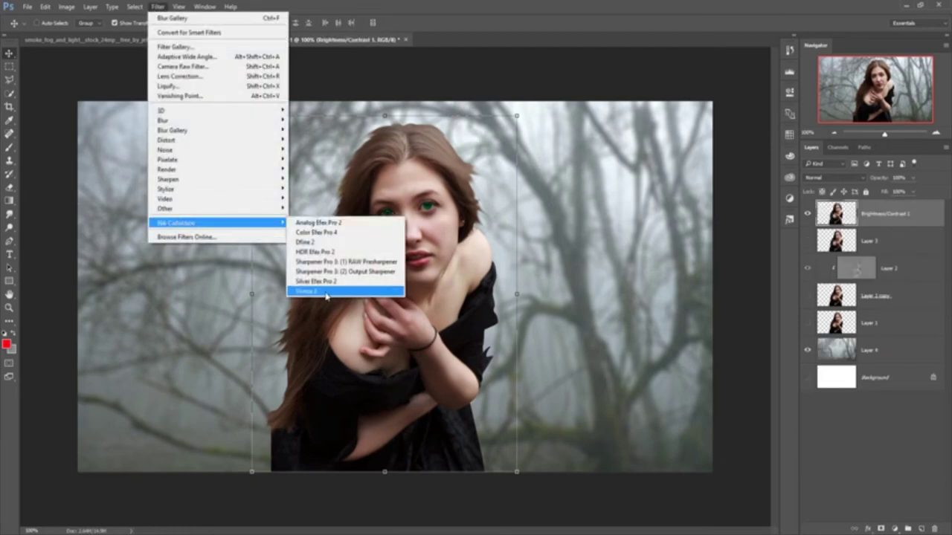
click(307, 291)
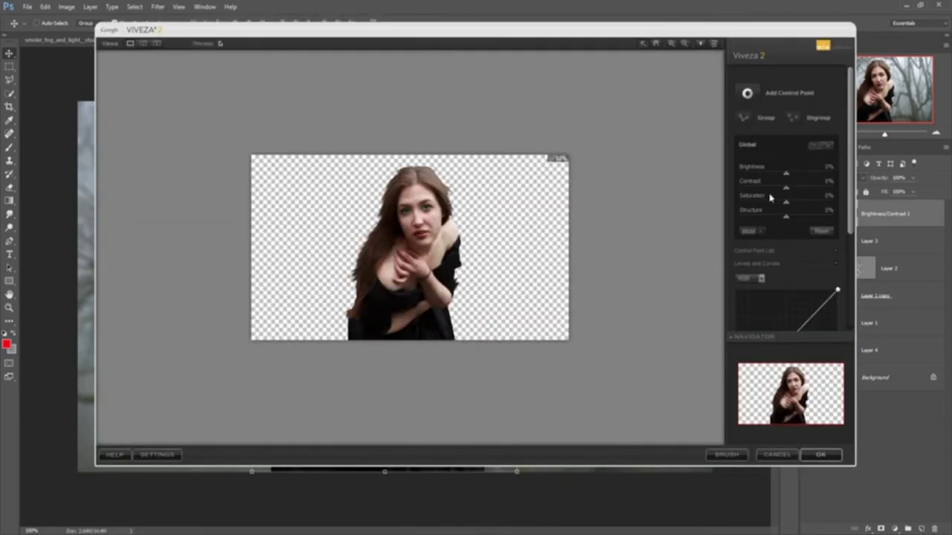
mouse_move(786, 217)
mouse_down()
mouse_move(840, 215)
mouse_move(794, 207)
mouse_up()
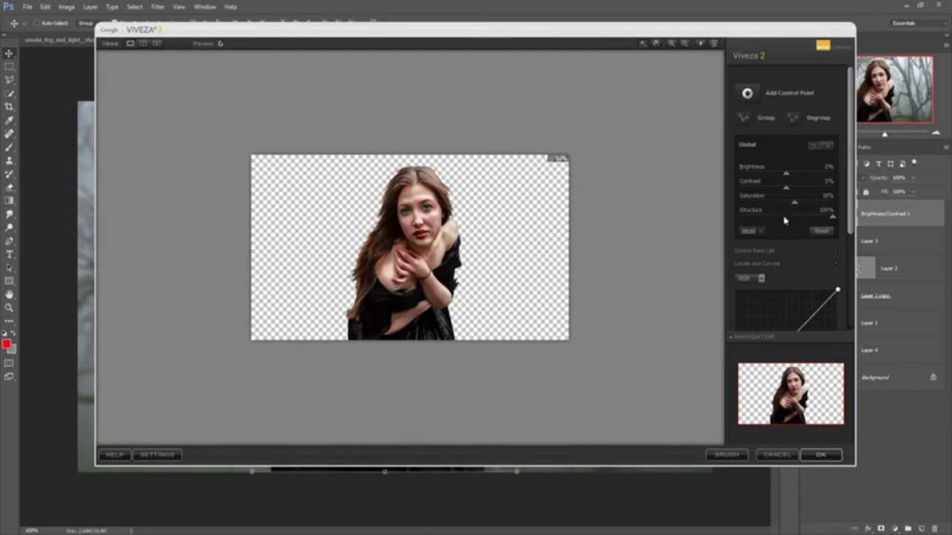
click(827, 458)
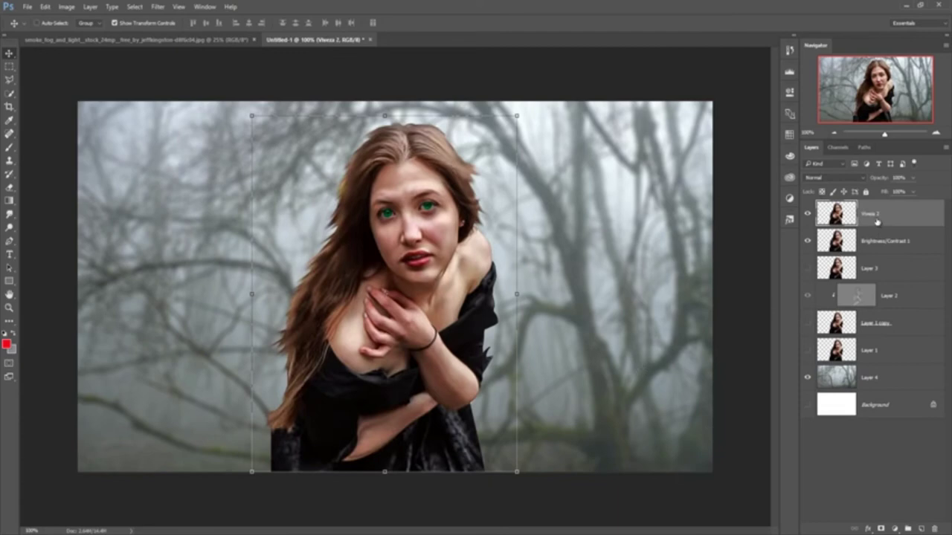
click(186, 39)
Drag the smoke photo into the composite as a new layer
mouse_move(187, 39)
mouse_down()
mouse_move(185, 82)
mouse_move(632, 85)
mouse_up()
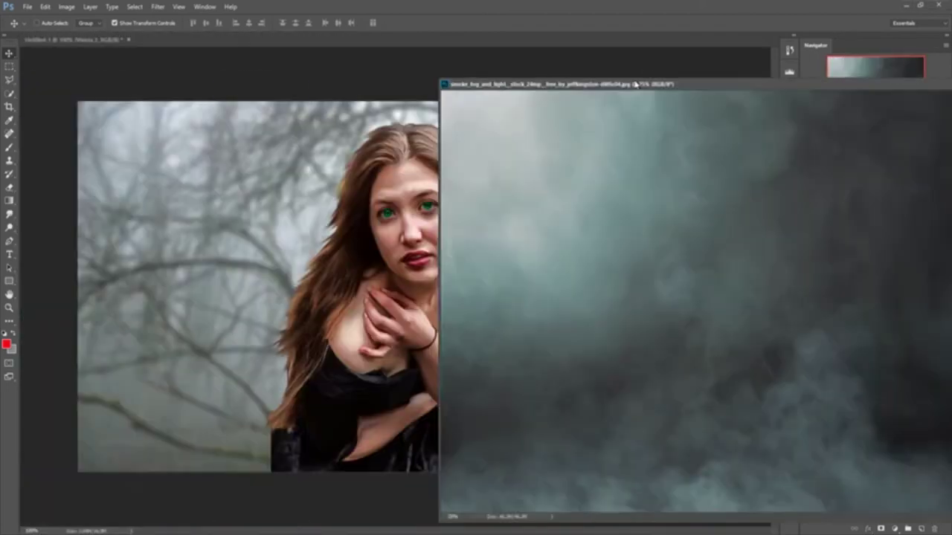
drag(236, 177, 261, 184)
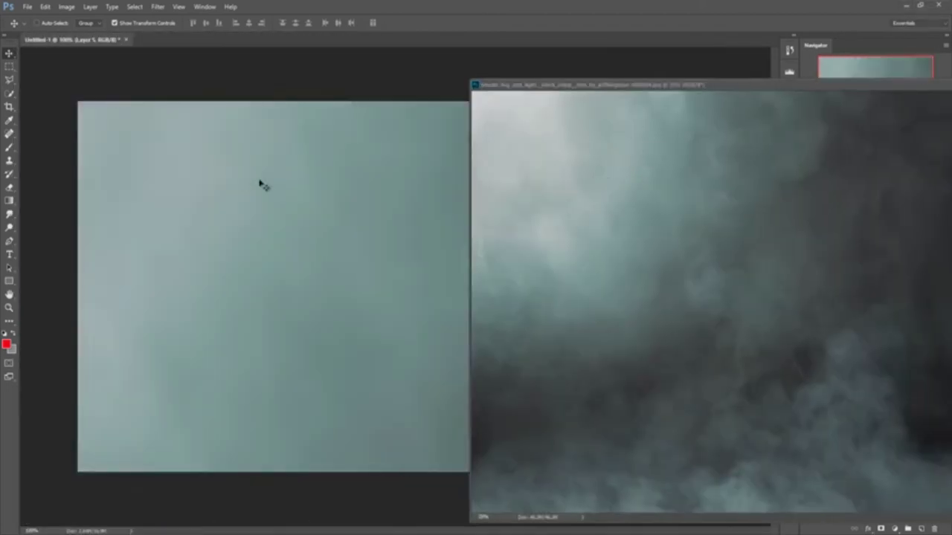
drag(787, 96, 645, 98)
click(829, 90)
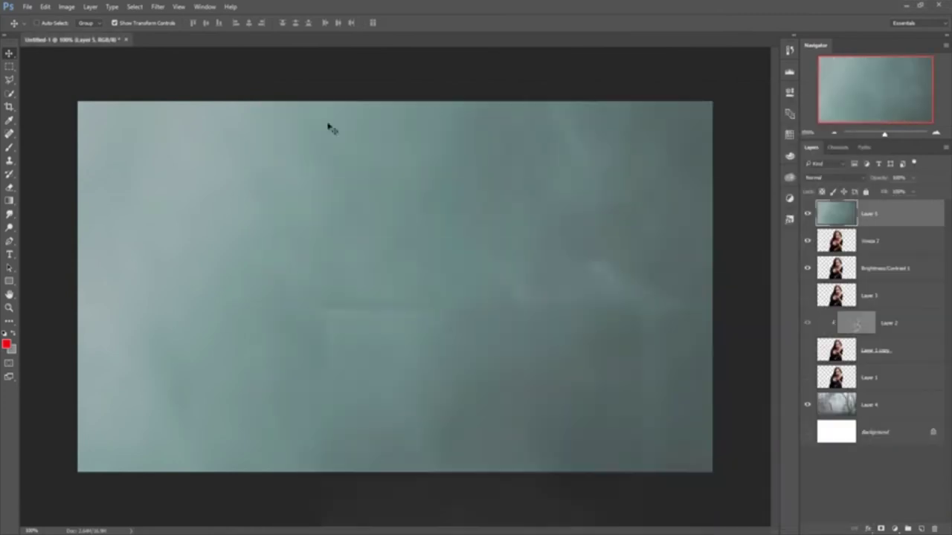
Stretch the smoke layer to fill the whole canvas and add a layer mask
mouse_move(325, 127)
mouse_down()
mouse_move(457, 263)
mouse_move(194, 163)
mouse_move(415, 309)
mouse_move(405, 287)
mouse_up()
mouse_move(95, 104)
mouse_down()
mouse_move(471, 361)
mouse_move(171, 162)
mouse_move(431, 301)
mouse_move(484, 389)
mouse_move(259, 223)
mouse_move(87, 170)
mouse_move(542, 416)
mouse_move(540, 320)
mouse_up()
mouse_move(544, 382)
mouse_down()
mouse_move(230, 157)
mouse_move(206, 168)
mouse_up()
drag(303, 257, 303, 256)
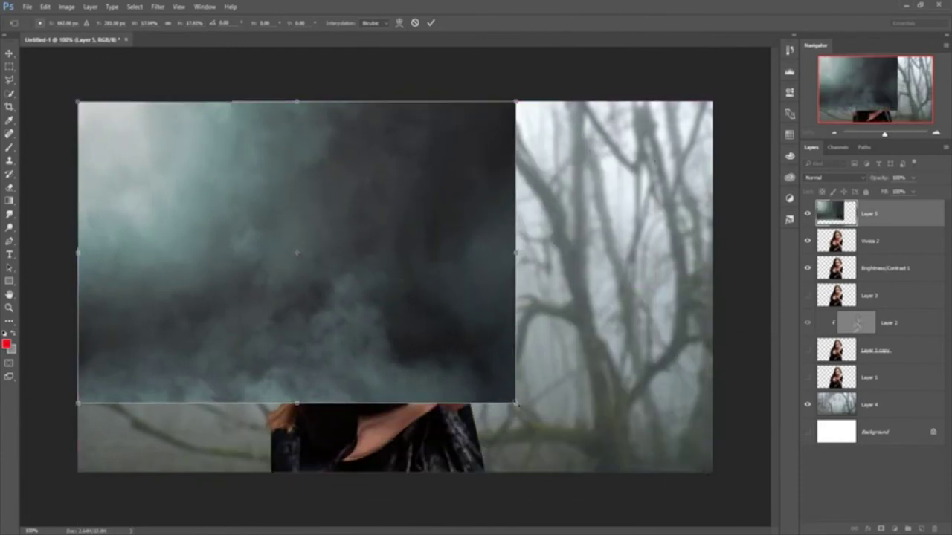
drag(515, 402, 696, 450)
click(431, 23)
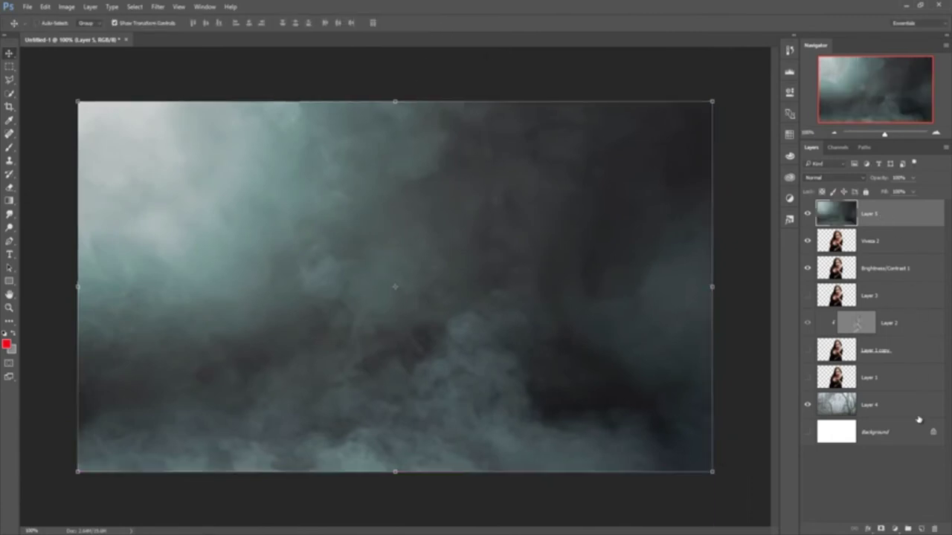
click(882, 528)
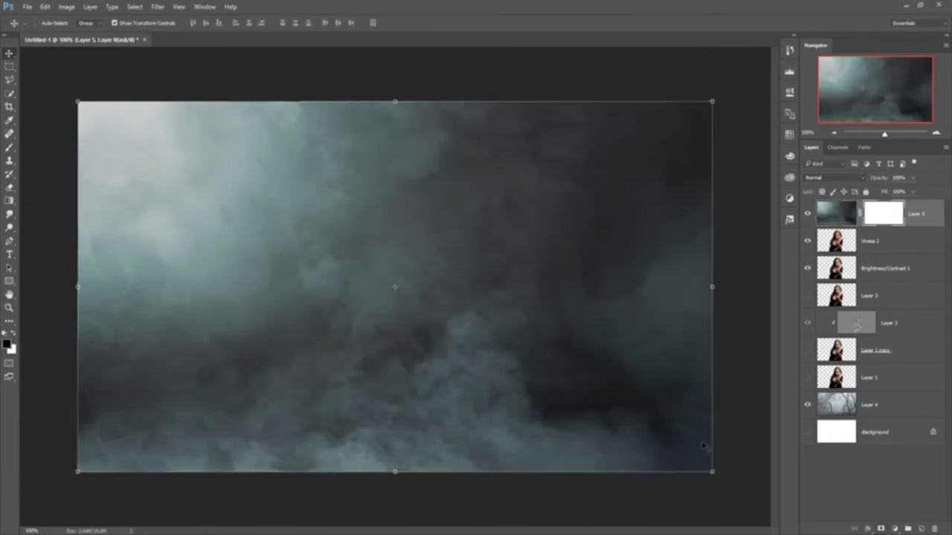
With a 23% opacity brush, mask the smoke off the woman's face, chest and nearby trees
click(9, 147)
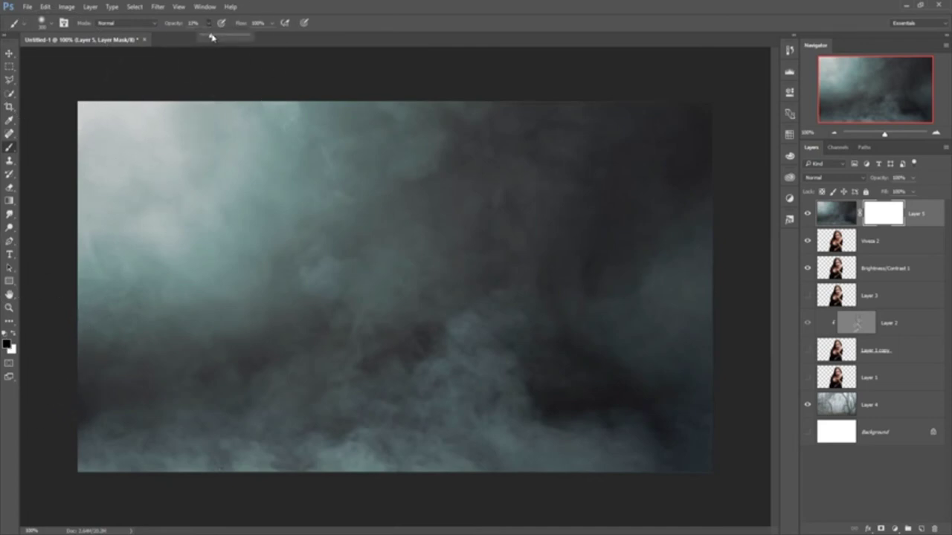
drag(211, 37, 218, 38)
mouse_move(313, 223)
mouse_down()
mouse_move(373, 232)
mouse_move(399, 166)
mouse_move(421, 149)
mouse_move(372, 315)
mouse_move(319, 346)
mouse_move(282, 410)
mouse_move(340, 416)
mouse_move(436, 394)
mouse_move(453, 234)
mouse_move(464, 456)
mouse_move(508, 376)
mouse_move(486, 206)
mouse_move(454, 173)
mouse_up()
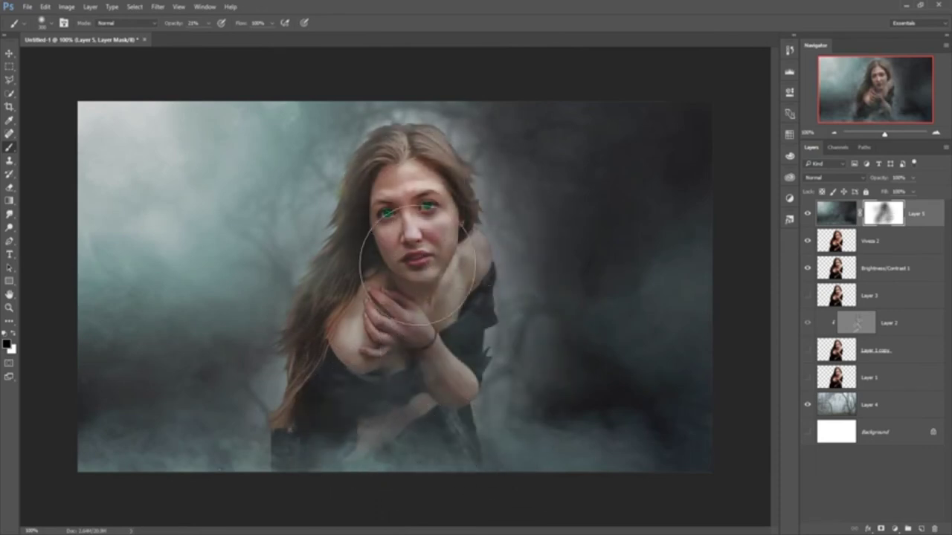
mouse_move(417, 269)
mouse_down()
mouse_move(403, 297)
mouse_move(364, 283)
mouse_move(372, 404)
mouse_move(483, 334)
mouse_move(574, 166)
mouse_move(591, 198)
mouse_move(580, 334)
mouse_move(558, 144)
mouse_move(493, 140)
mouse_move(542, 233)
mouse_move(530, 286)
mouse_up()
mouse_move(255, 307)
mouse_down()
mouse_move(265, 435)
mouse_move(345, 468)
mouse_move(387, 402)
mouse_move(247, 447)
mouse_up()
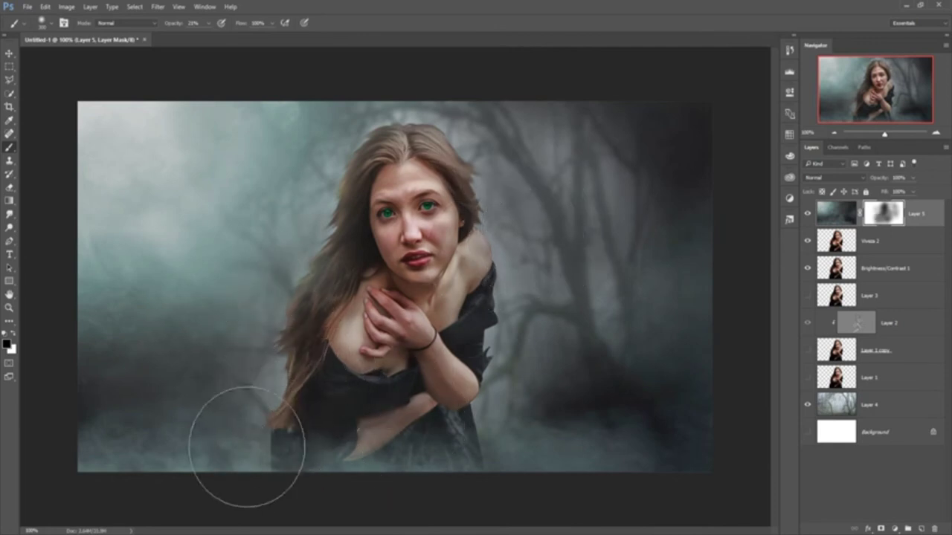
Restore smoke in the lower-left corner and clear more from the woman's chest and hands
click(13, 336)
mouse_move(219, 478)
mouse_down()
mouse_move(255, 479)
mouse_move(241, 464)
mouse_up()
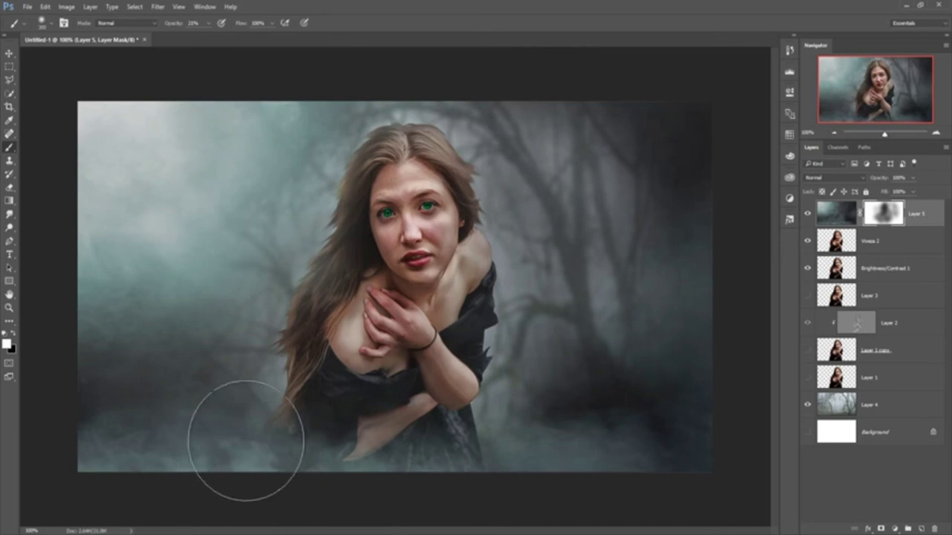
key(x)
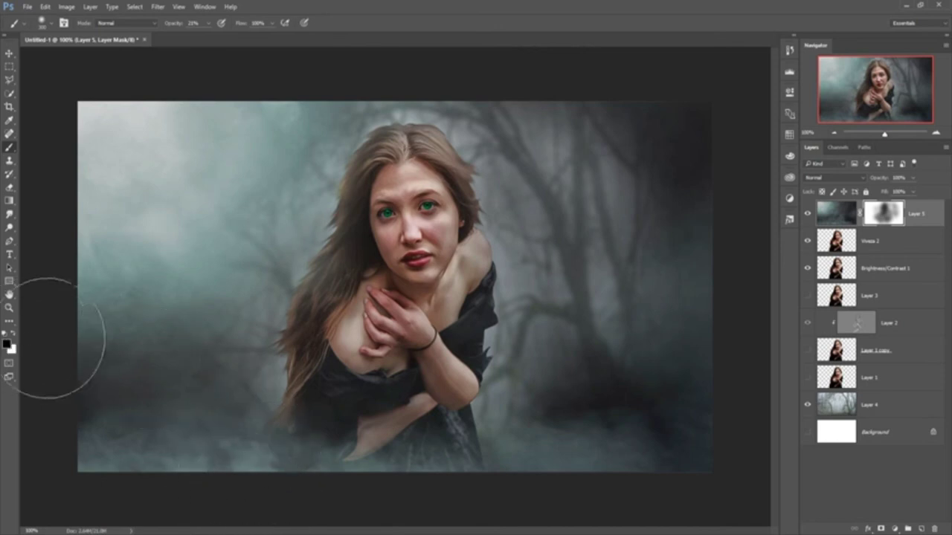
mouse_move(403, 250)
mouse_down()
mouse_move(402, 339)
mouse_move(380, 261)
mouse_move(353, 276)
mouse_move(416, 371)
mouse_move(439, 357)
mouse_move(454, 372)
mouse_move(424, 421)
mouse_up()
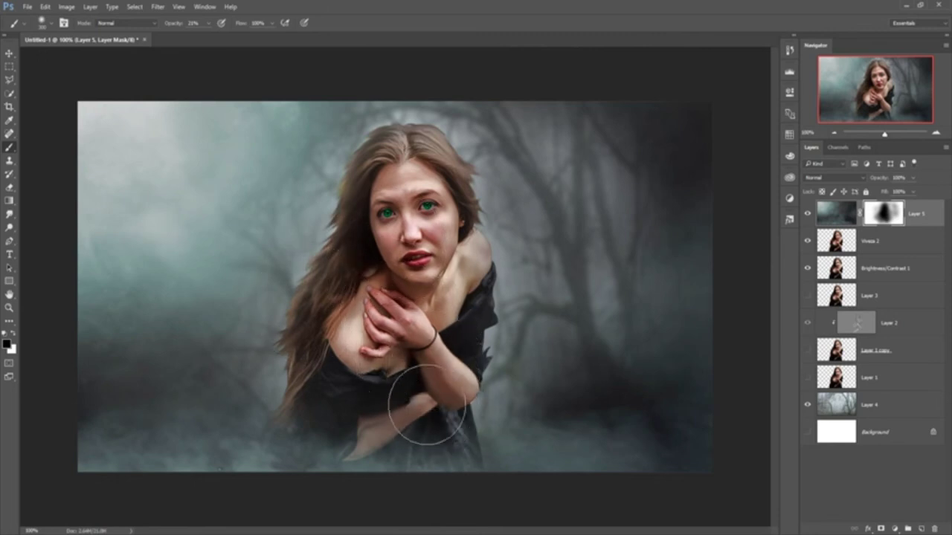
click(10, 55)
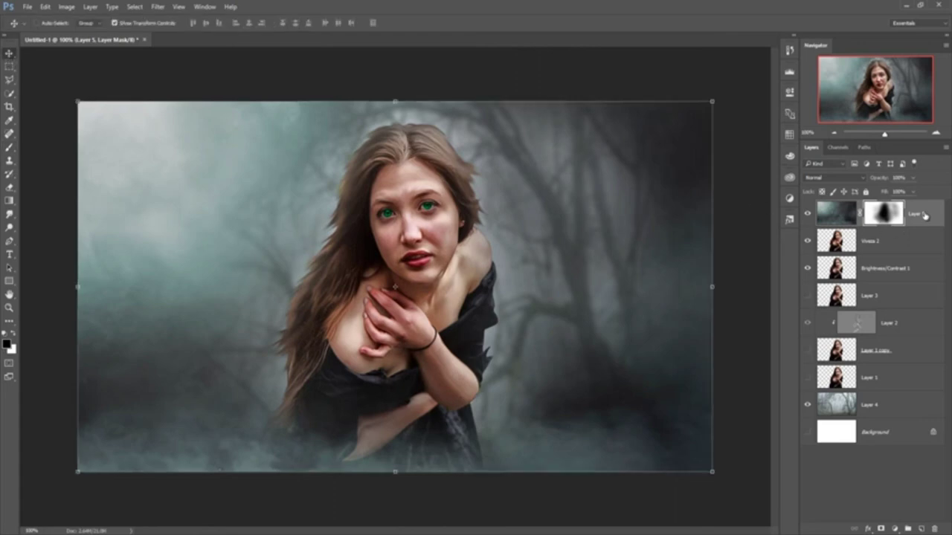
Stamp all visible layers into a merged copy and apply Color Efex Pro 4 Cross Processing
key(ctrl+2)
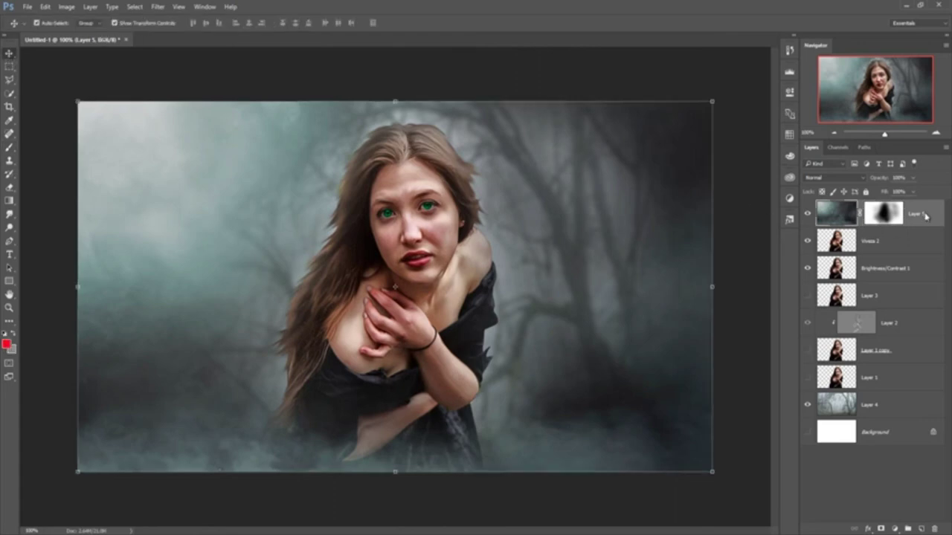
key(ctrl+shift+alt+e)
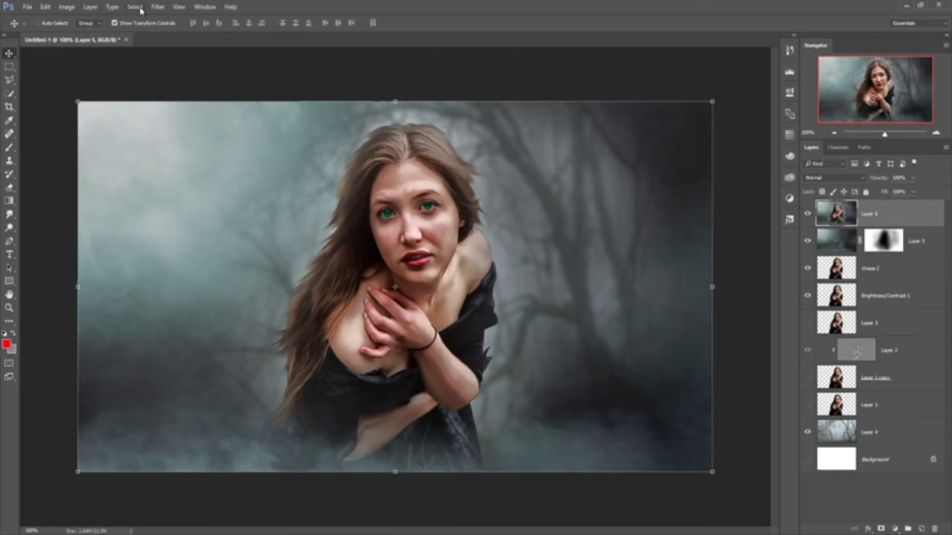
click(158, 7)
mouse_move(186, 223)
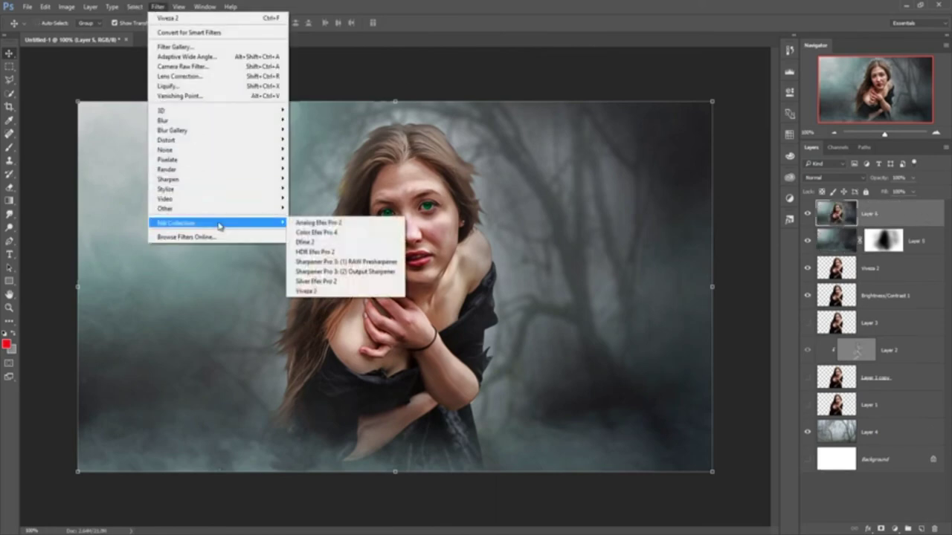
click(352, 234)
click(355, 235)
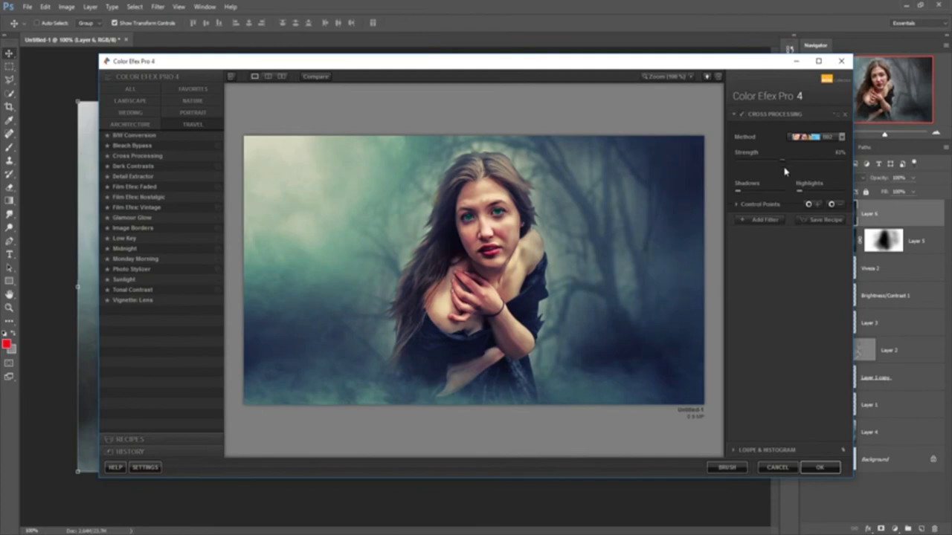
click(822, 469)
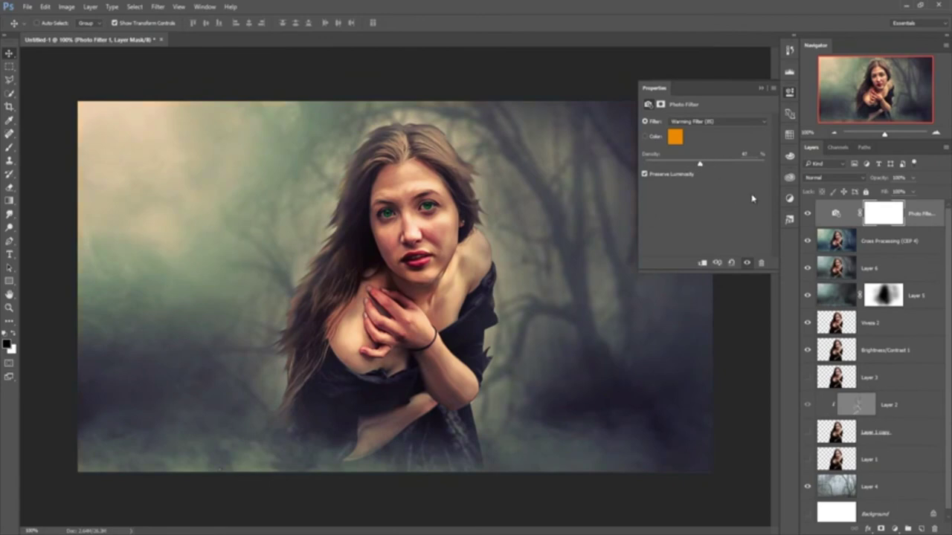
Paint the Warming Filter (85) mask black over the woman's face, shoulder, hair and forearm
click(759, 89)
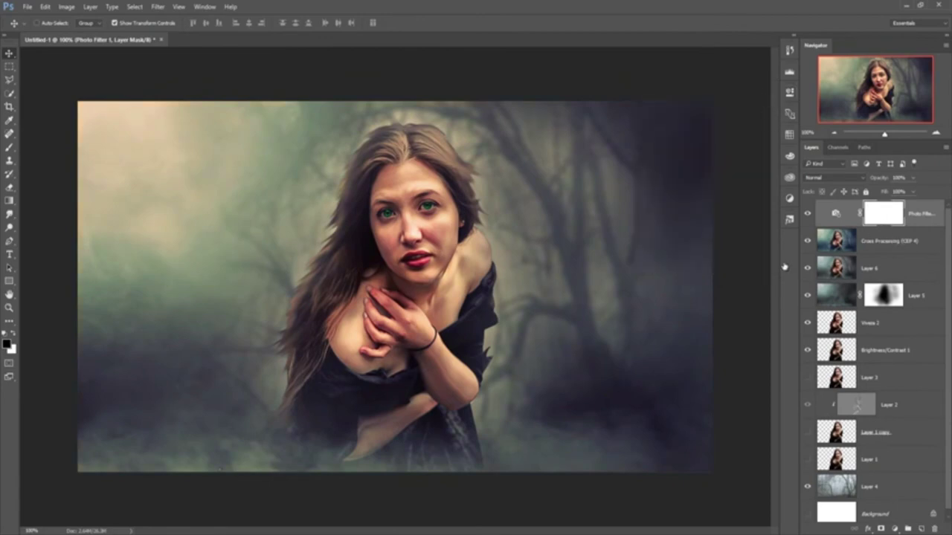
click(9, 147)
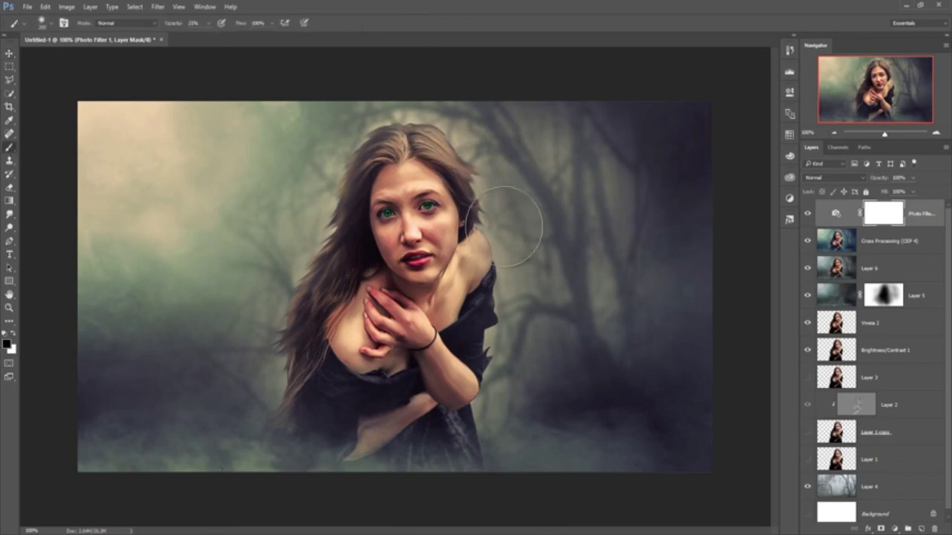
drag(415, 201, 363, 322)
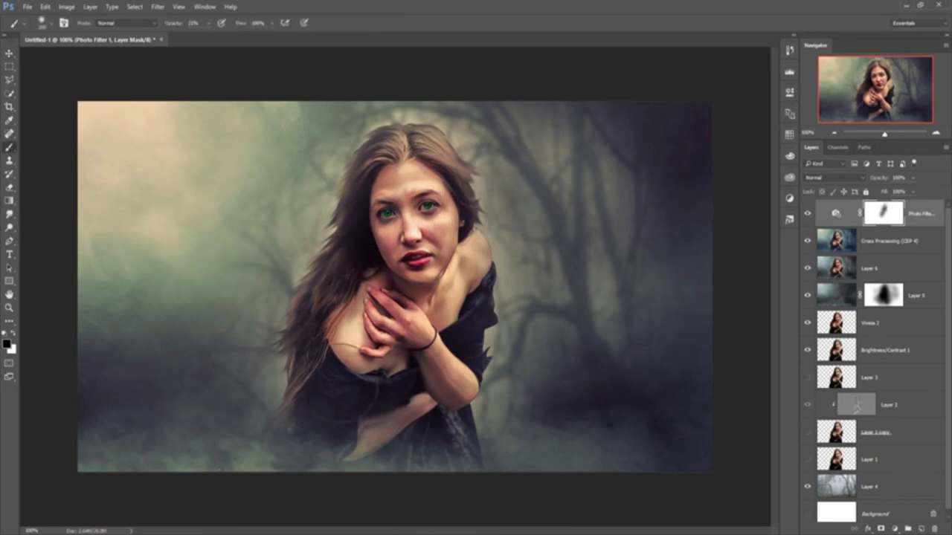
drag(327, 379, 420, 297)
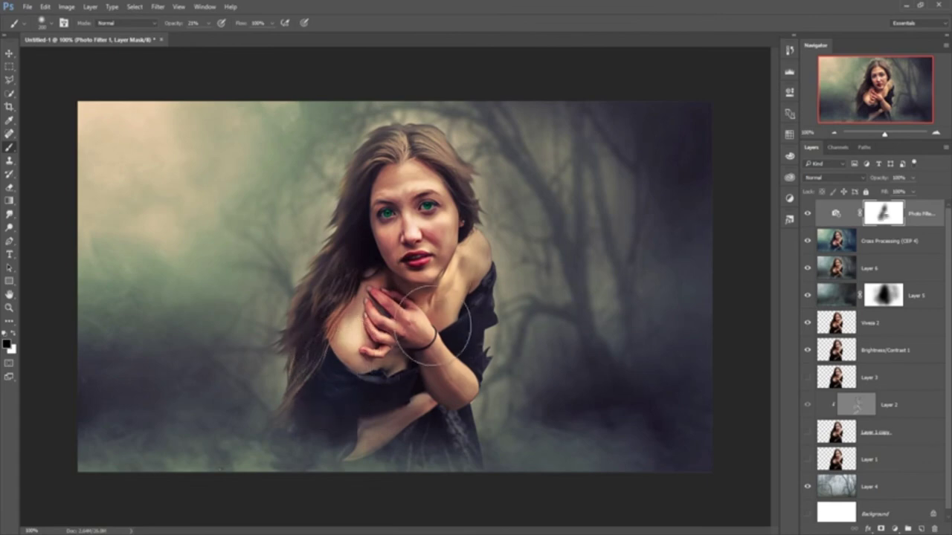
mouse_move(402, 264)
mouse_down()
mouse_move(354, 275)
mouse_move(434, 231)
mouse_up()
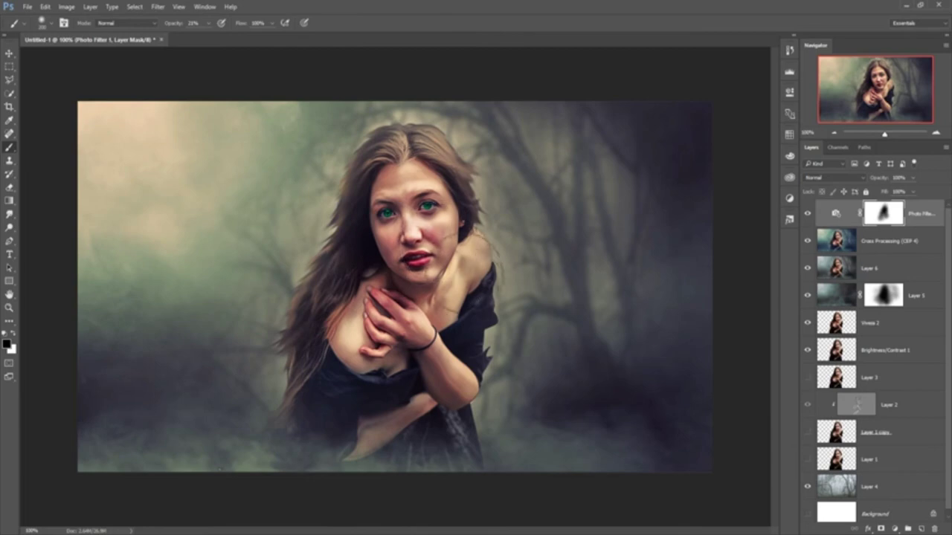
drag(446, 267, 455, 350)
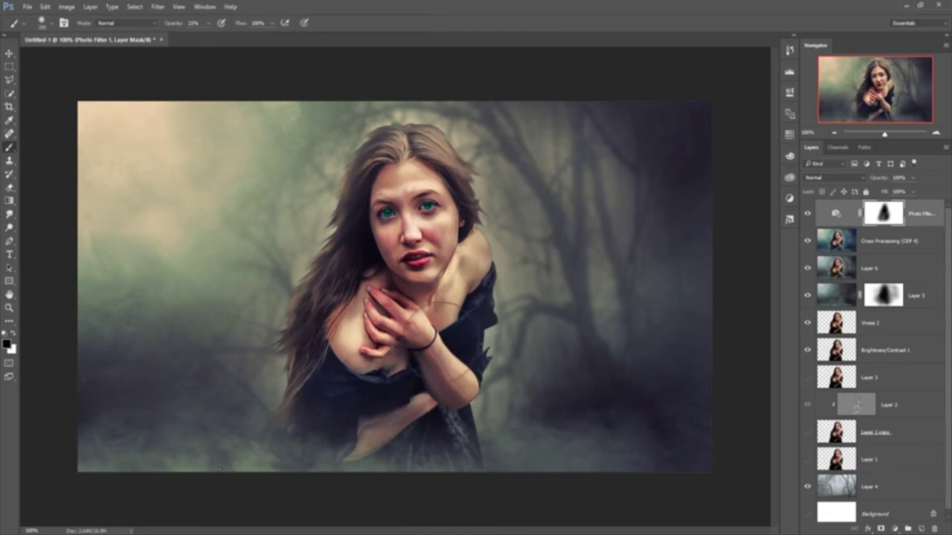
click(10, 54)
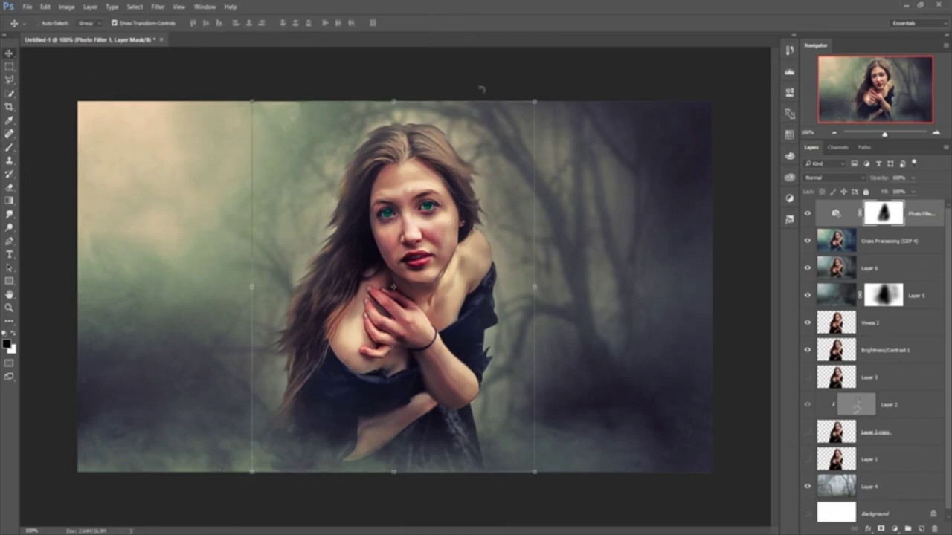